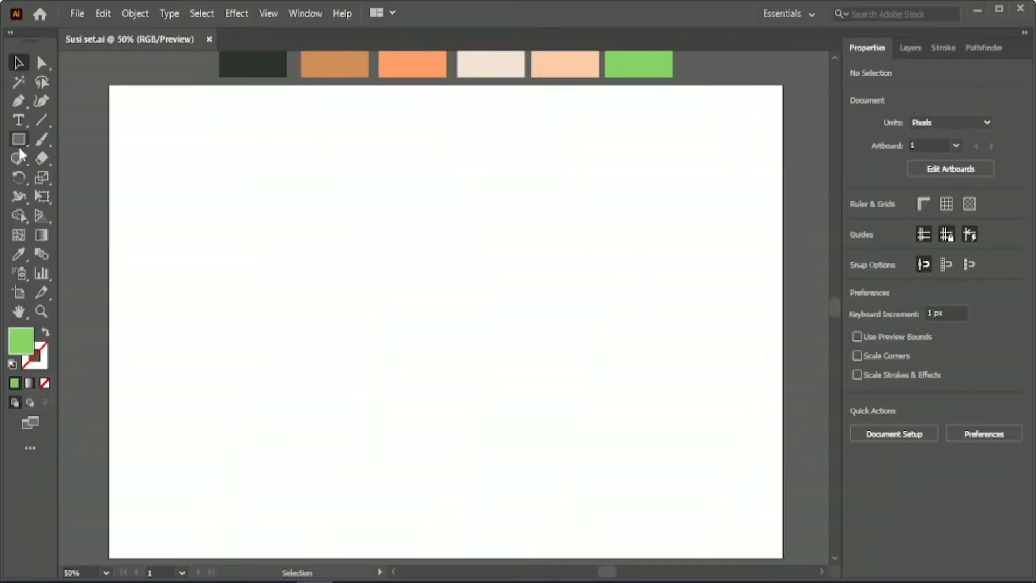
Draw a rectangle with a thick black outline, stroke weight typed as 5.
left_click(18, 139)
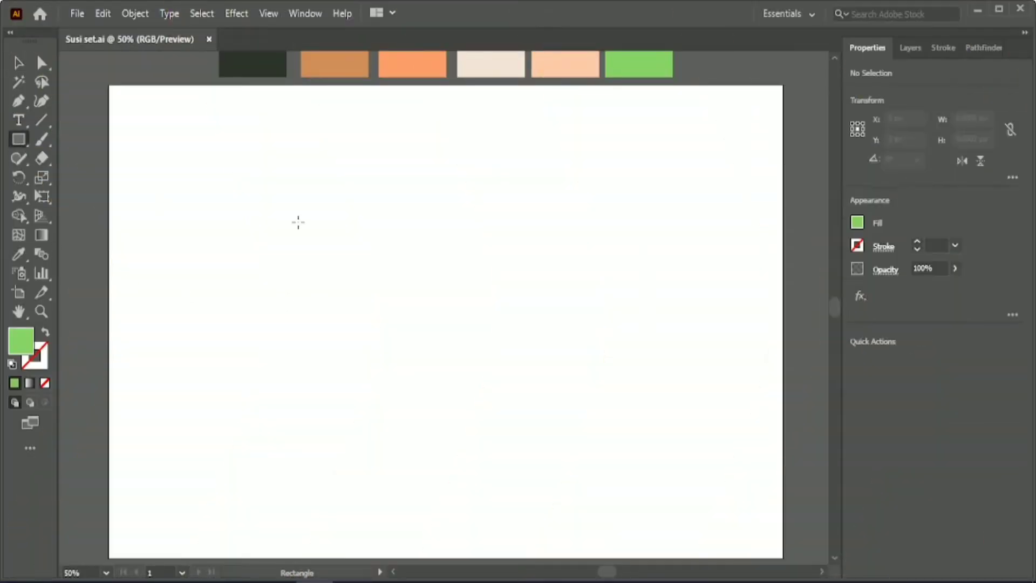
left_click_drag(326, 213, 491, 309)
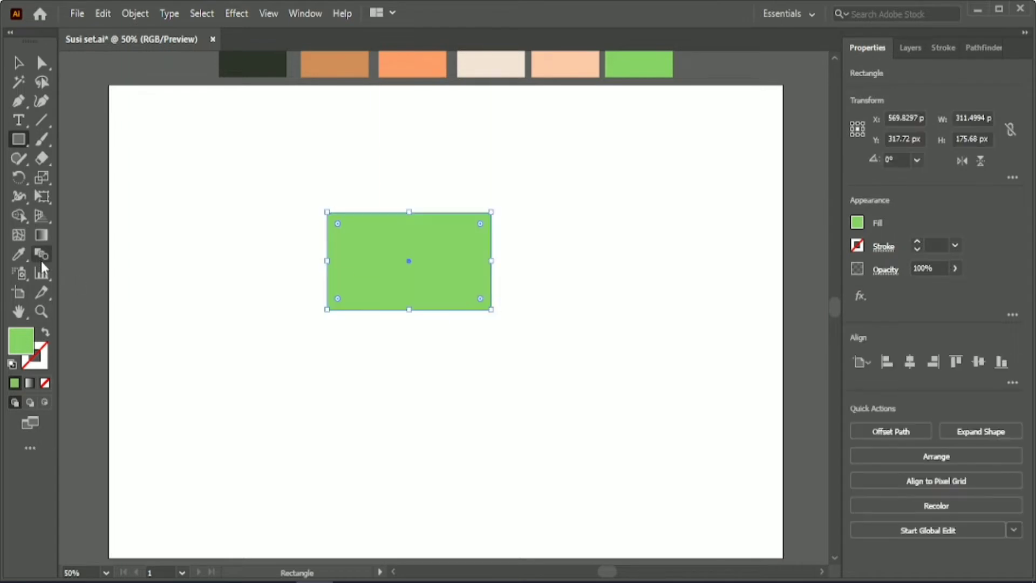
left_click(46, 332)
left_click(856, 246)
left_click(785, 275)
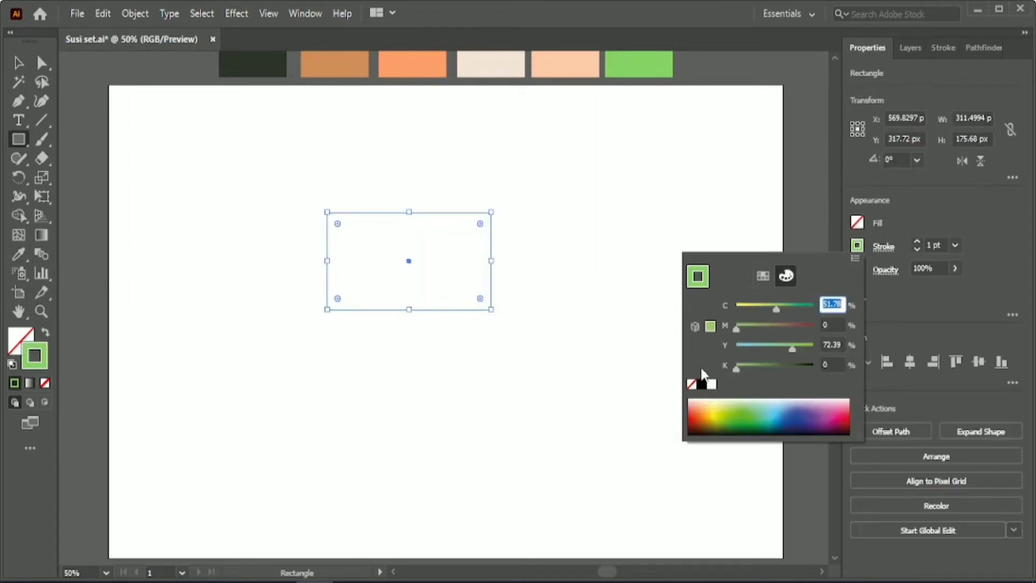
left_click(700, 384)
double_click(927, 244)
type("5")
key("Return")
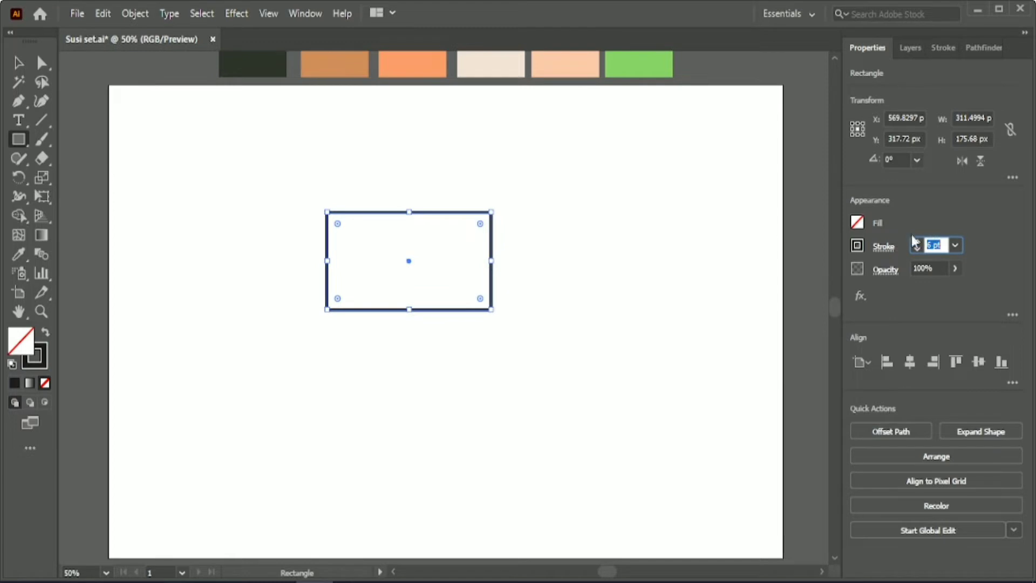
Round the rectangle's top and bottom corners with the live corner widgets.
left_click(43, 64)
left_click_drag(480, 301, 475, 290)
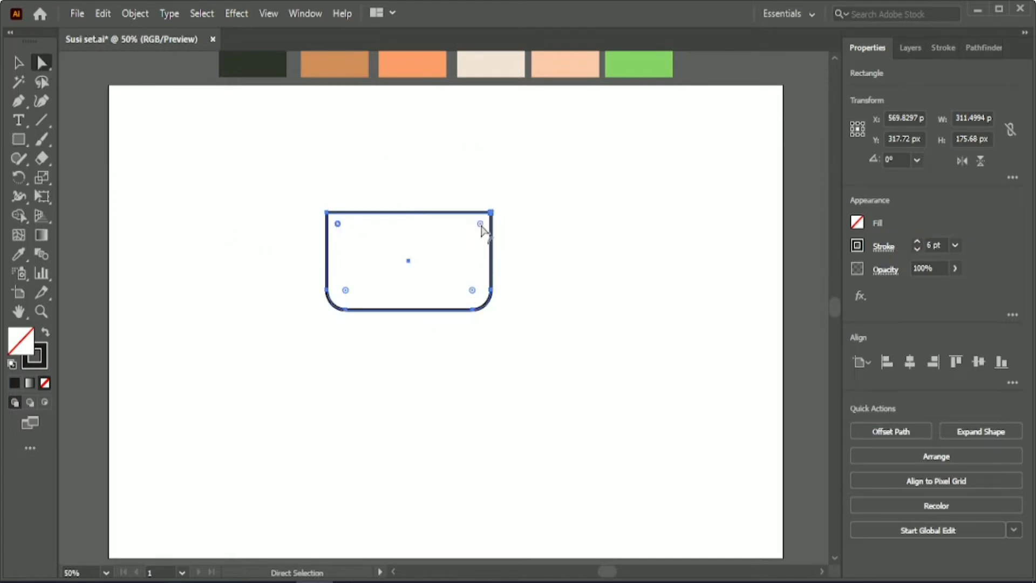
left_click_drag(481, 223, 476, 228)
left_click(398, 166)
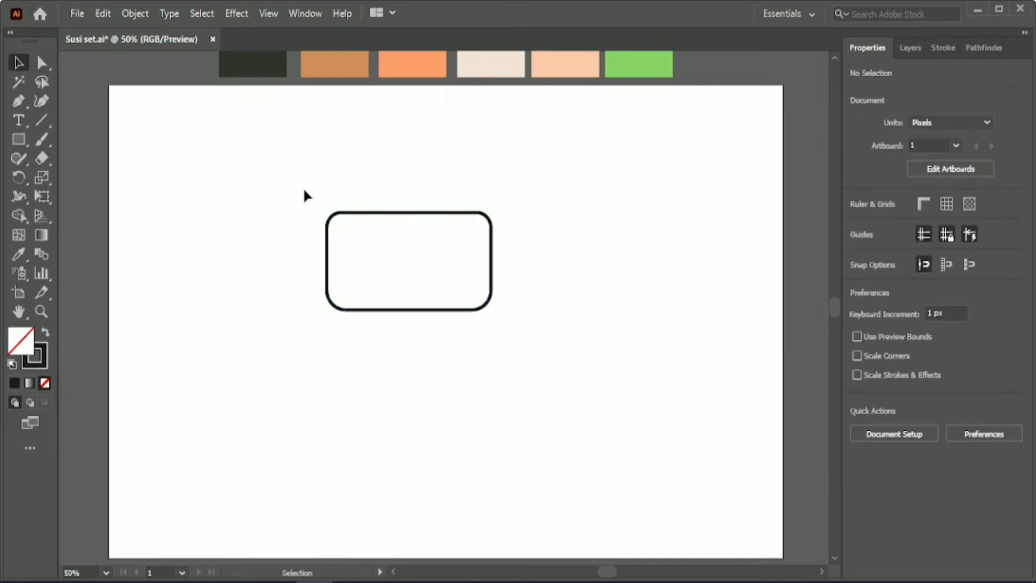
Fill the rounded rectangle white and place a second copy beside it.
key("v")
left_click_drag(303, 197, 798, 261)
left_click(858, 226)
left_click(786, 248)
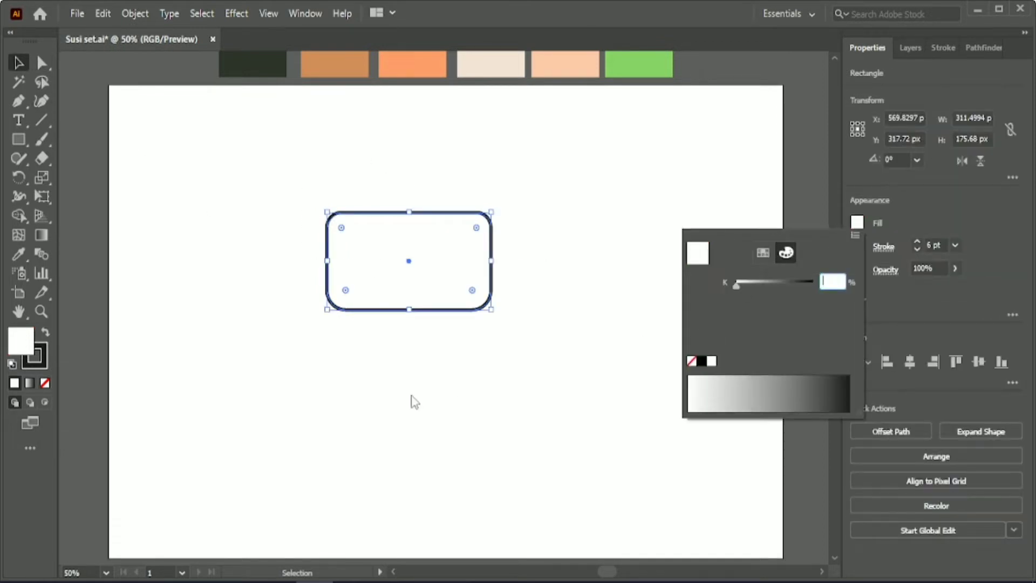
mouse_move(403, 254)
left_mouse_down()
mouse_move(616, 244)
mouse_move(432, 239)
left_mouse_up()
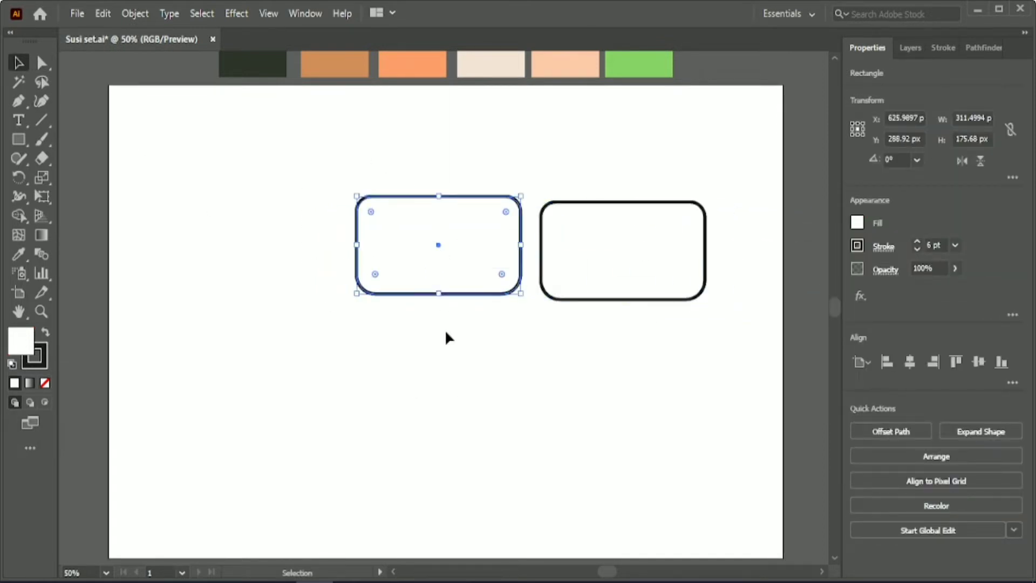
left_click(441, 322)
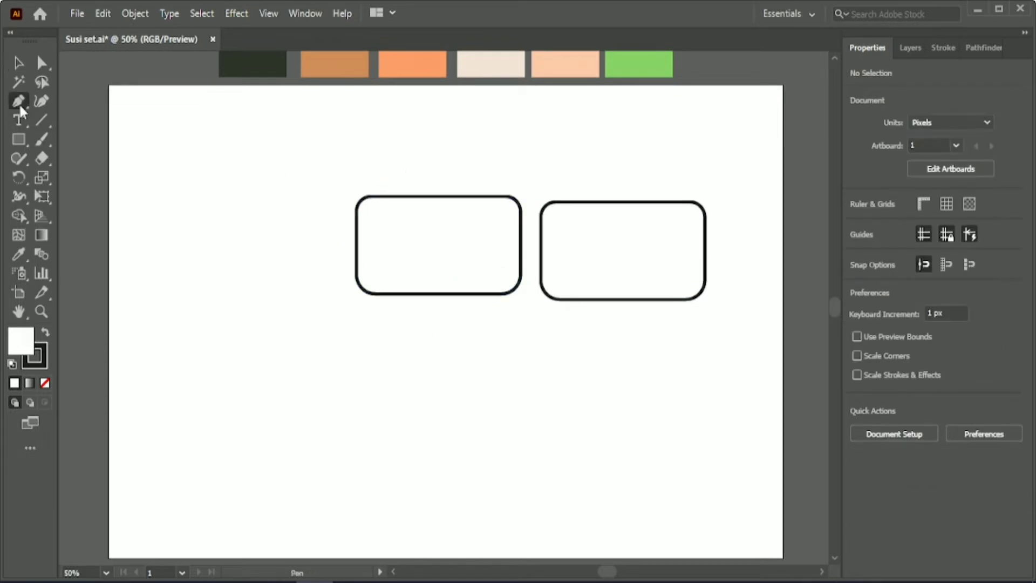
Draw a closed, curved slice shape with a pointed tapered tip.
left_click(352, 202)
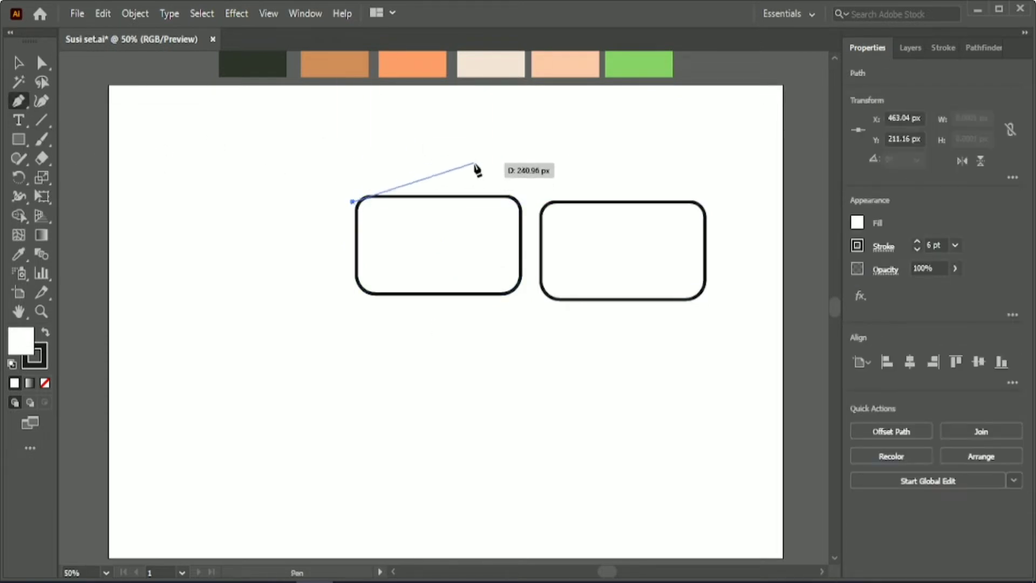
left_click_drag(474, 161, 576, 195)
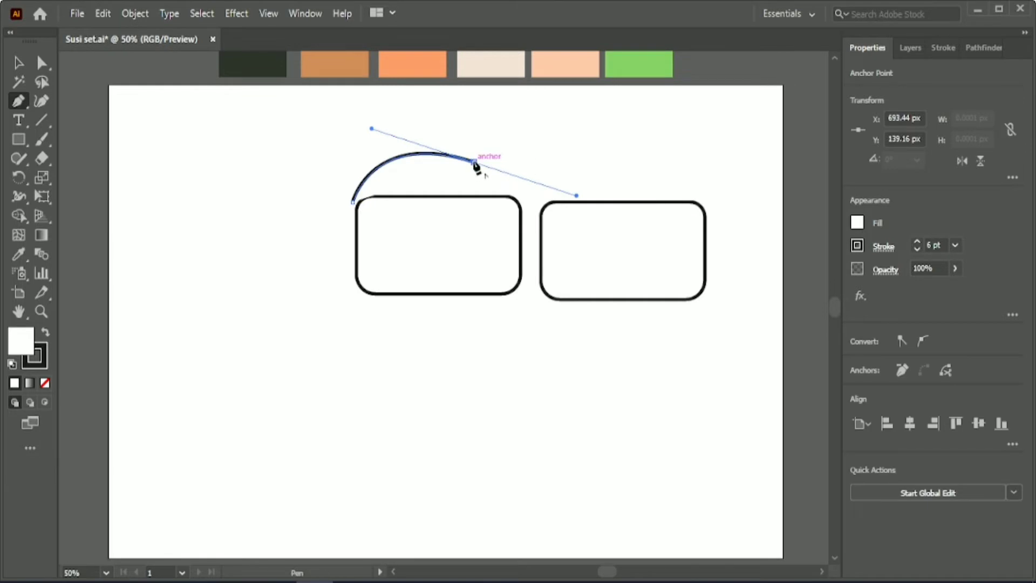
left_click_drag(565, 183, 616, 188)
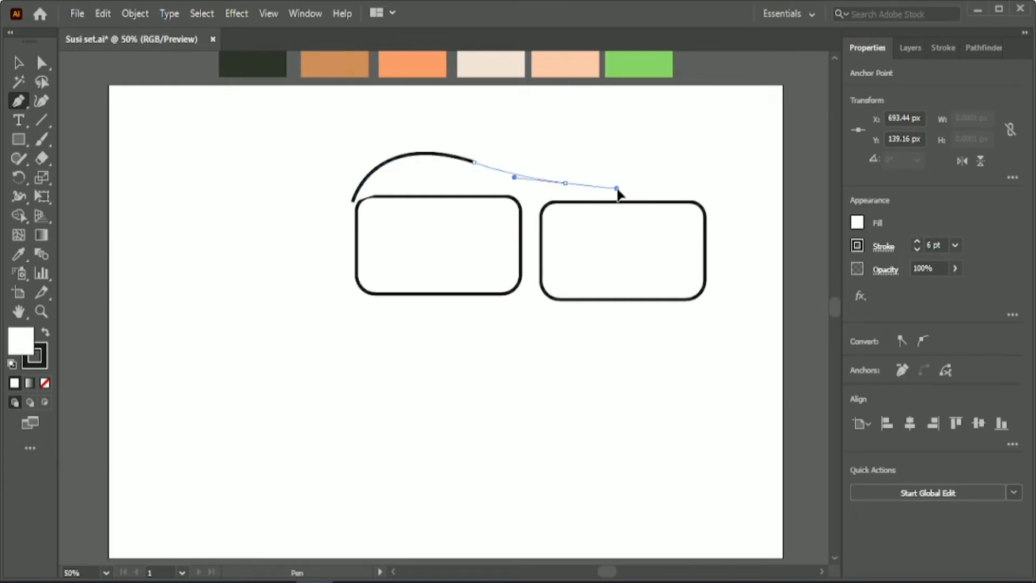
left_click(565, 184)
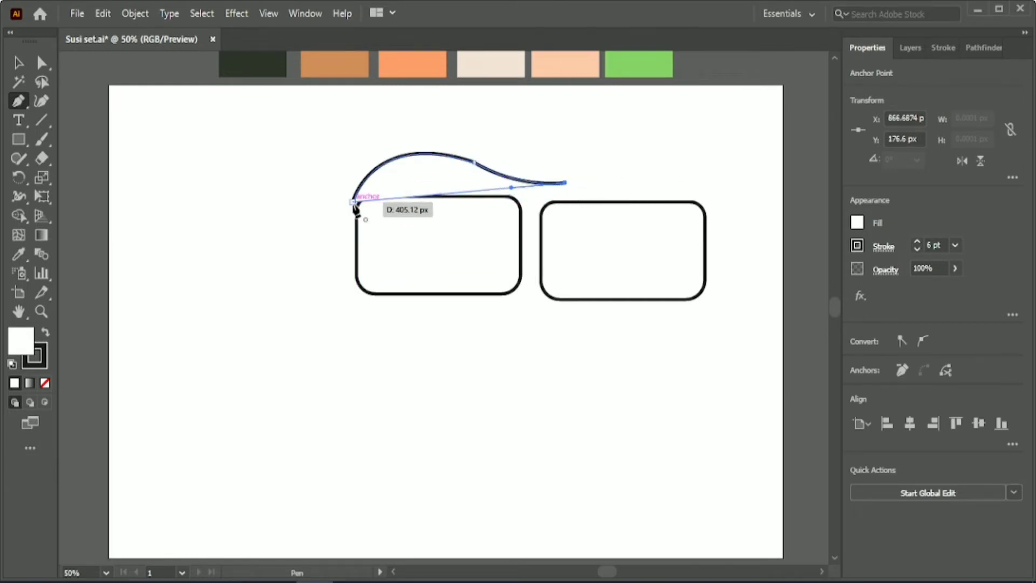
left_click_drag(354, 204, 371, 129)
Move the slice below the rectangles and fill it with the palette's orange.
left_click(15, 64)
left_click_drag(430, 182, 338, 370)
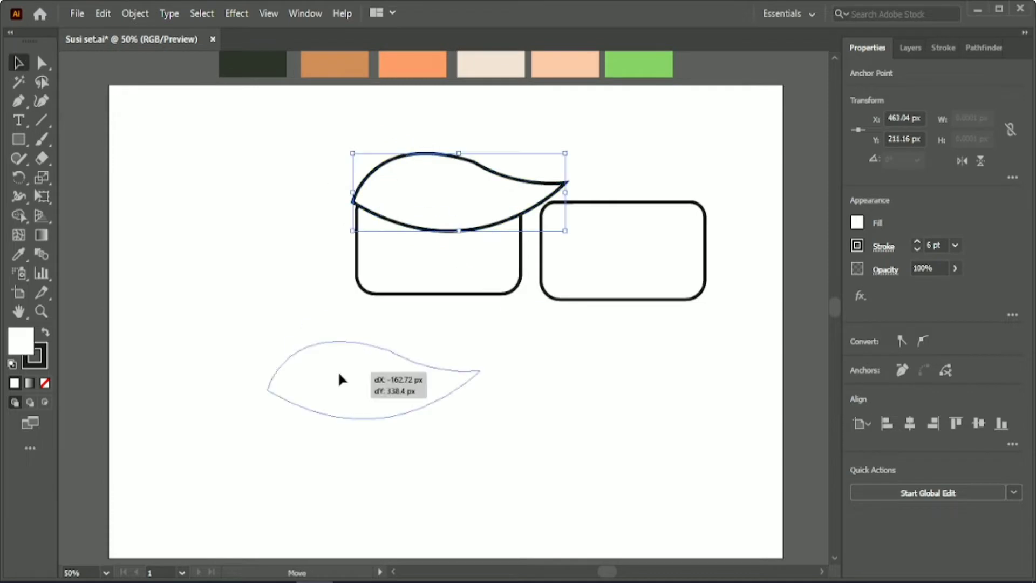
left_click(17, 253)
left_click(411, 61)
Reshape the curve of the orange slice by adjusting its anchor handles.
left_click(17, 62)
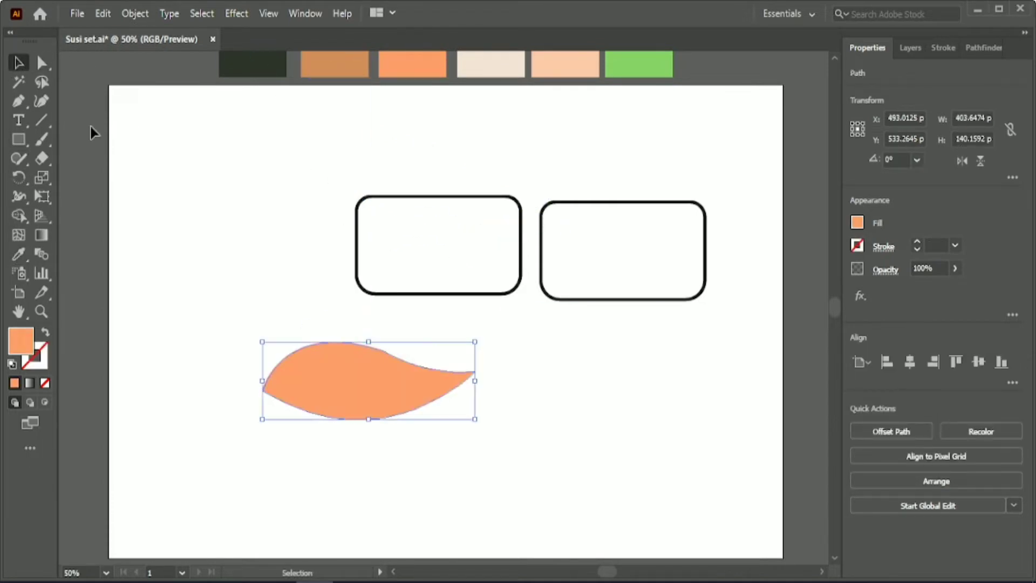
left_click(383, 351)
left_click(317, 486)
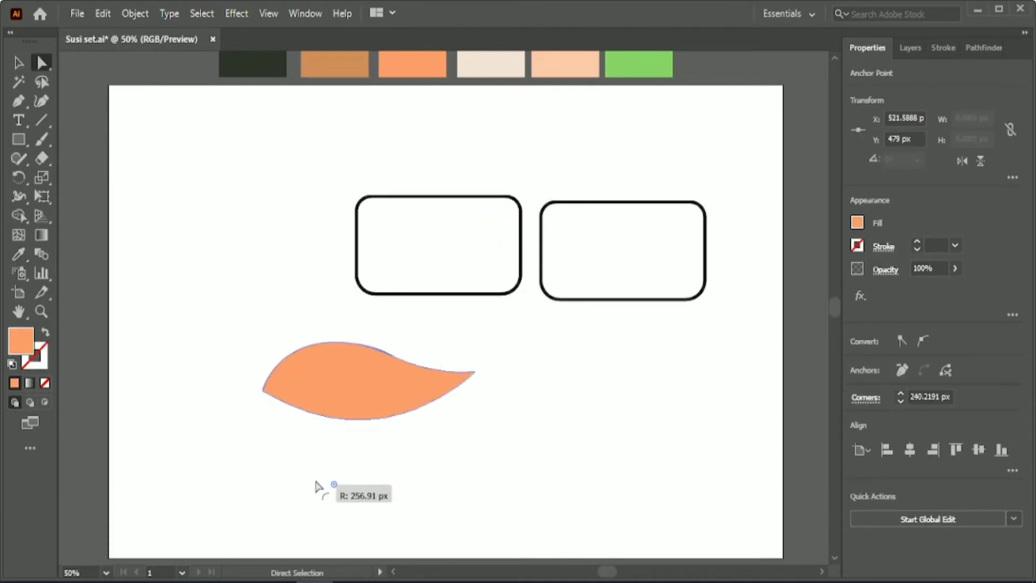
mouse_move(485, 329)
left_mouse_down()
mouse_move(312, 467)
mouse_move(378, 472)
left_mouse_up()
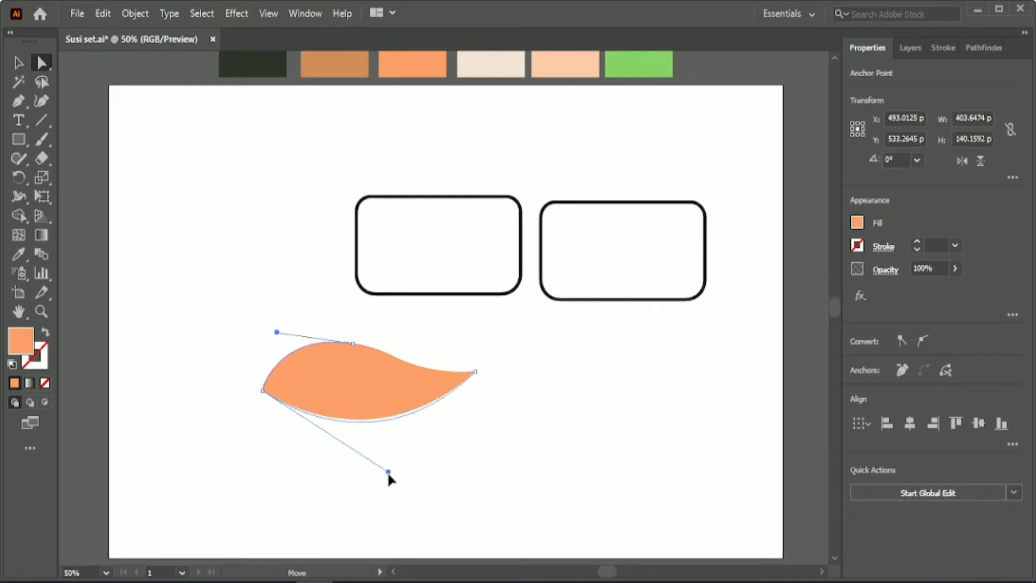
Give the slice a black outline matching the rectangles' stroke thickness.
left_click(20, 63)
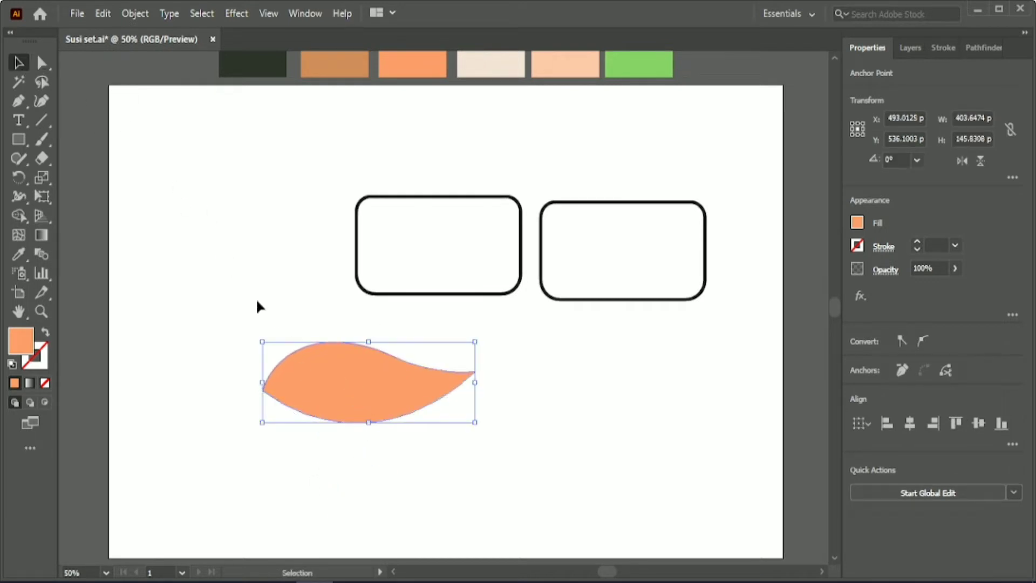
left_click(916, 241)
left_click(917, 241)
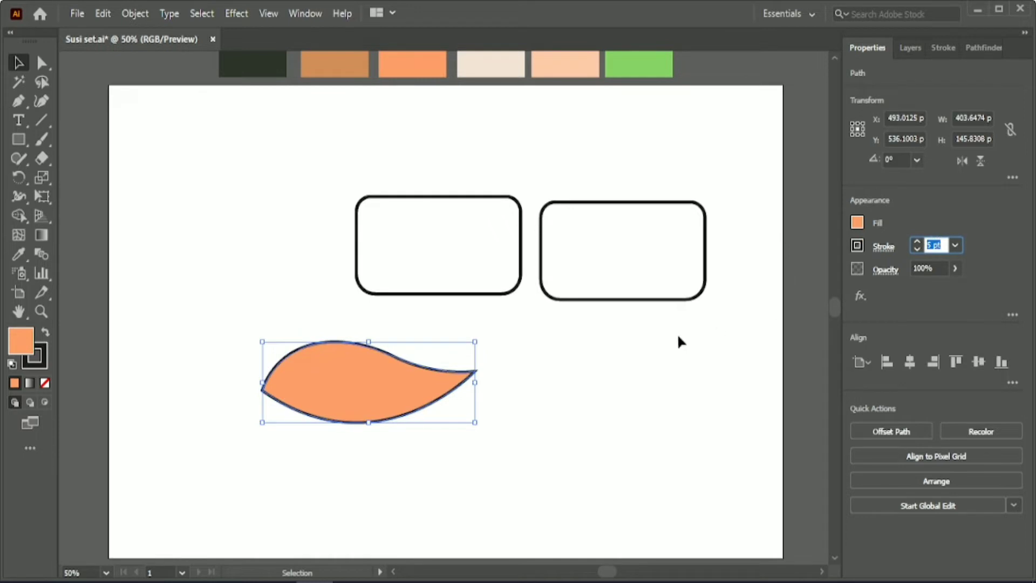
left_click(943, 48)
left_click(691, 345)
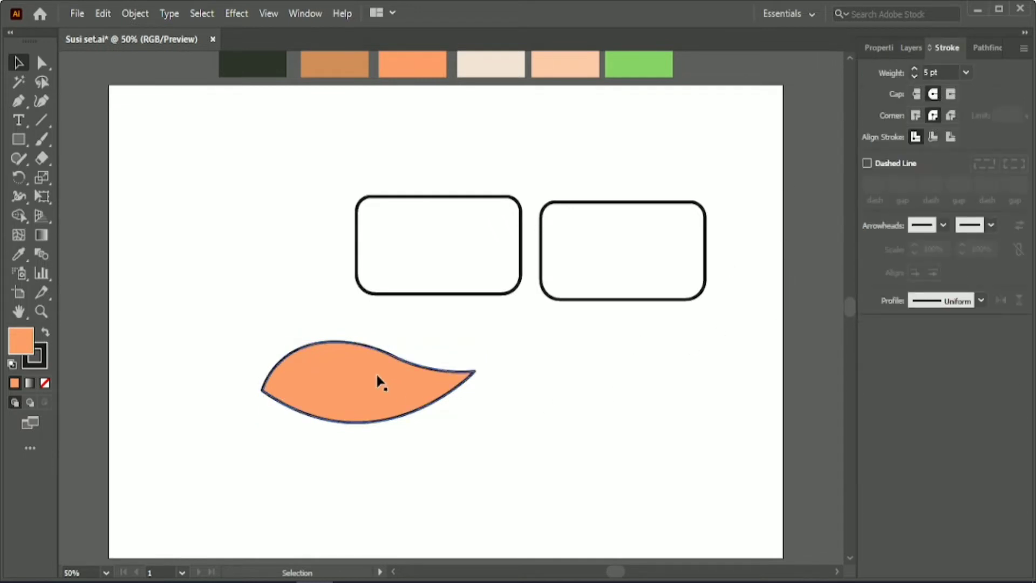
left_click(407, 294)
left_click(877, 48)
left_click(400, 370)
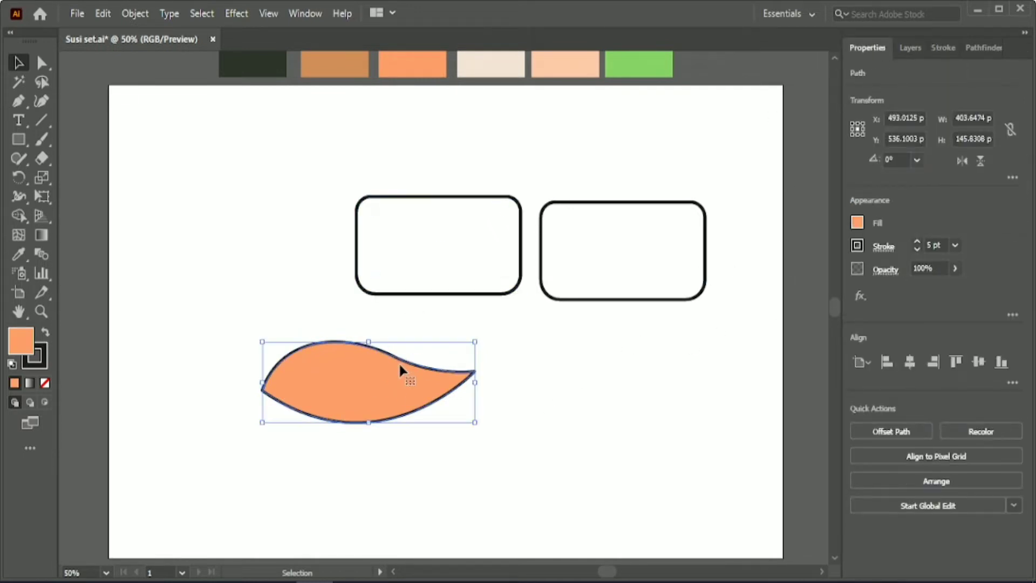
key("Return")
Place the slice on the left rectangle, scale it to fit, and align their left edges.
left_click(551, 398)
left_click_drag(383, 388, 466, 211)
left_click(486, 353)
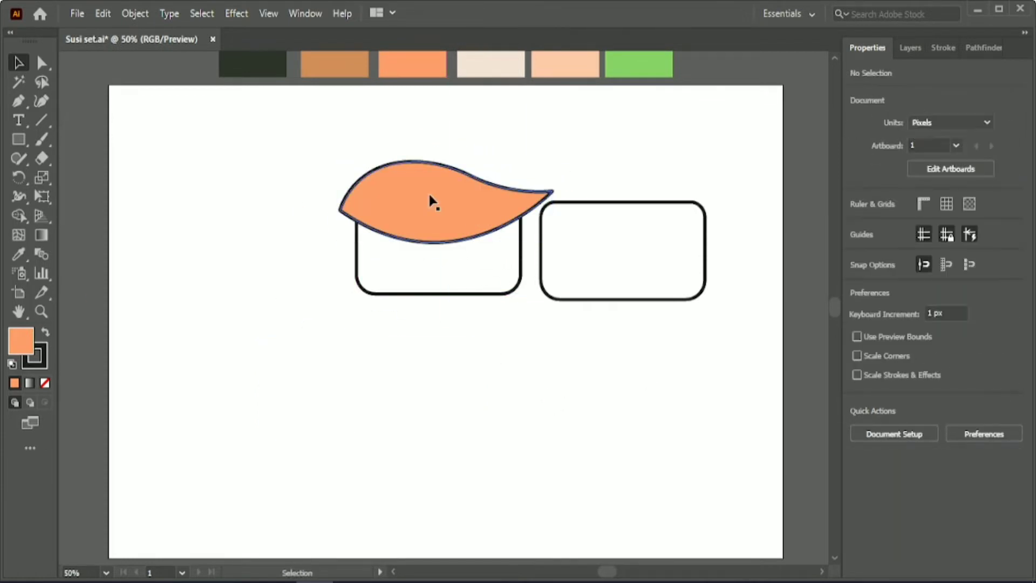
left_click(432, 201)
left_click_drag(338, 205, 370, 211)
left_click(371, 231, "shift")
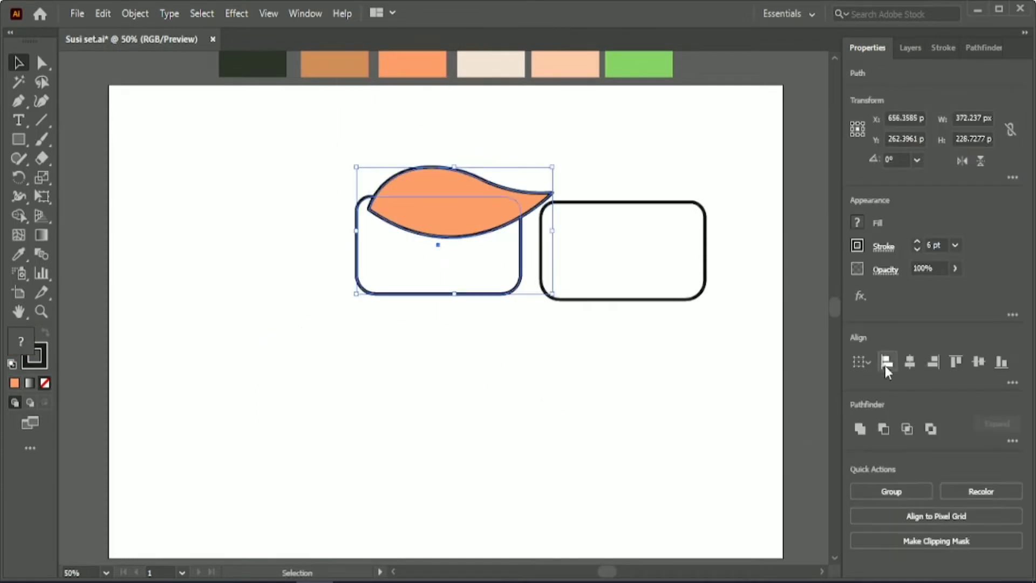
left_click(886, 362)
Adjust the left rectangle's height and delete the right rounded rectangle.
left_click(486, 356)
left_click(432, 209)
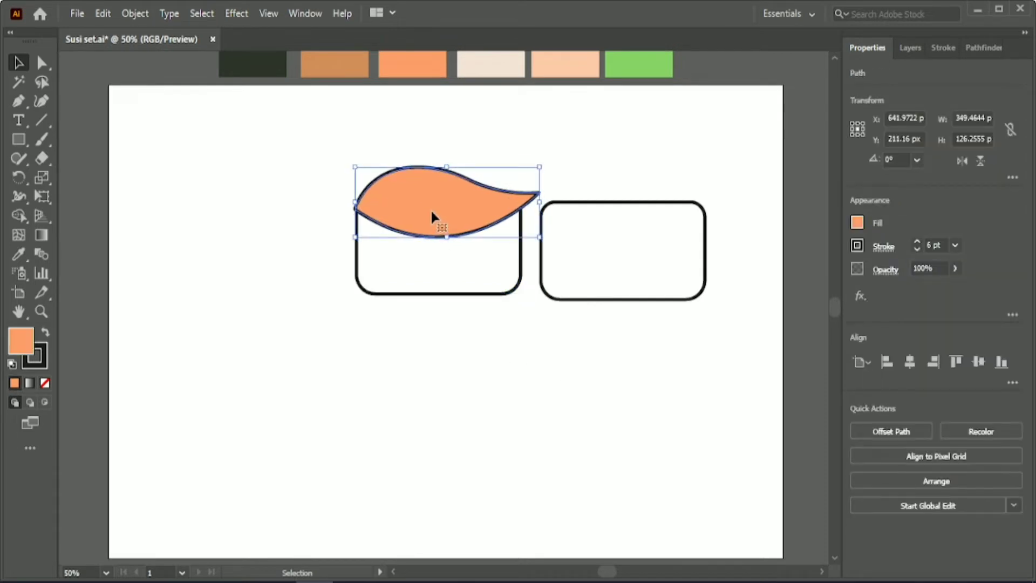
left_click(435, 294, "shift")
left_click(436, 242)
left_click(438, 294)
mouse_move(438, 294)
left_mouse_down()
mouse_move(438, 274)
mouse_move(441, 290)
left_mouse_up()
left_click(440, 348)
left_click(442, 274)
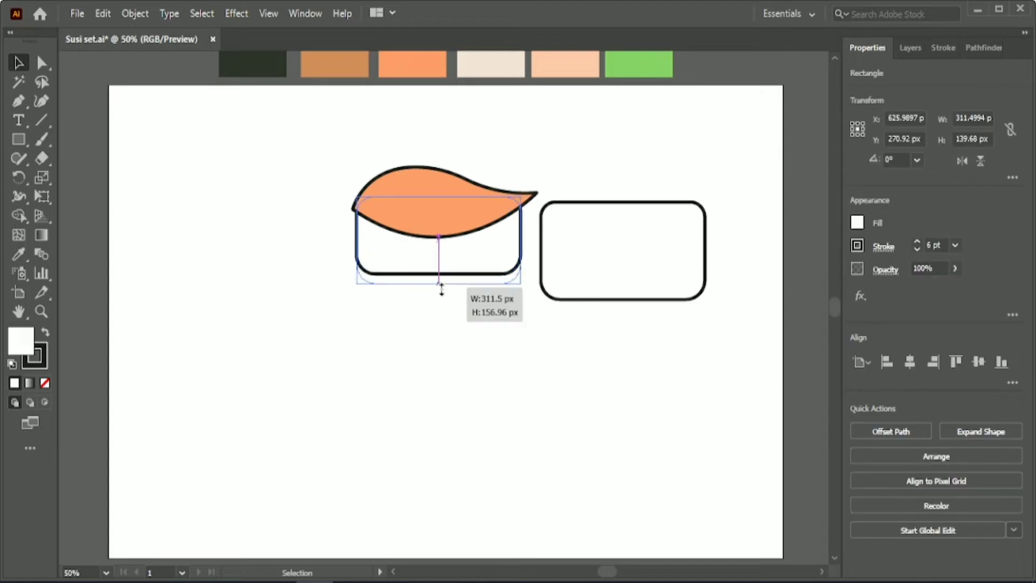
left_click(444, 333)
left_click(604, 239)
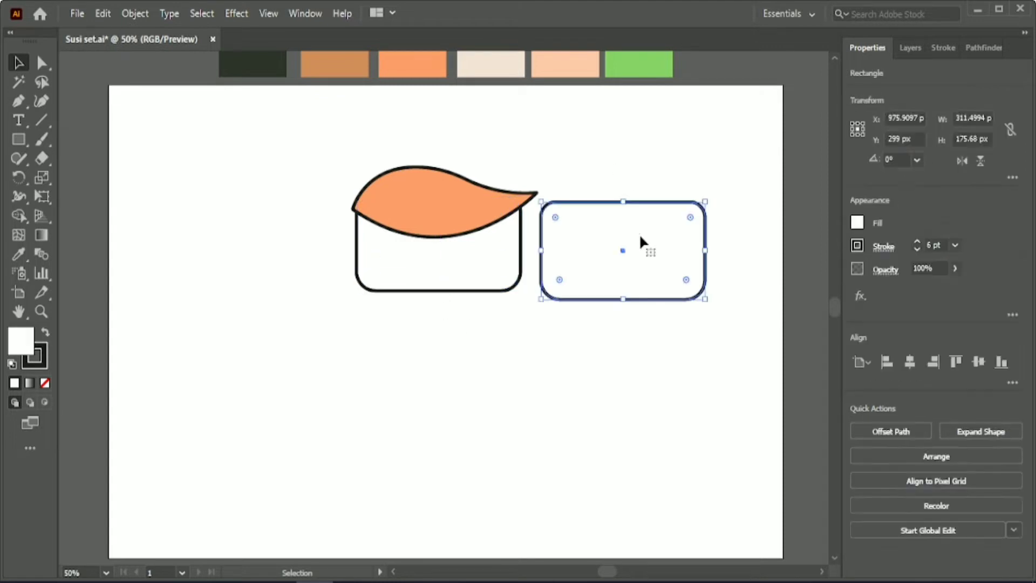
key("Delete")
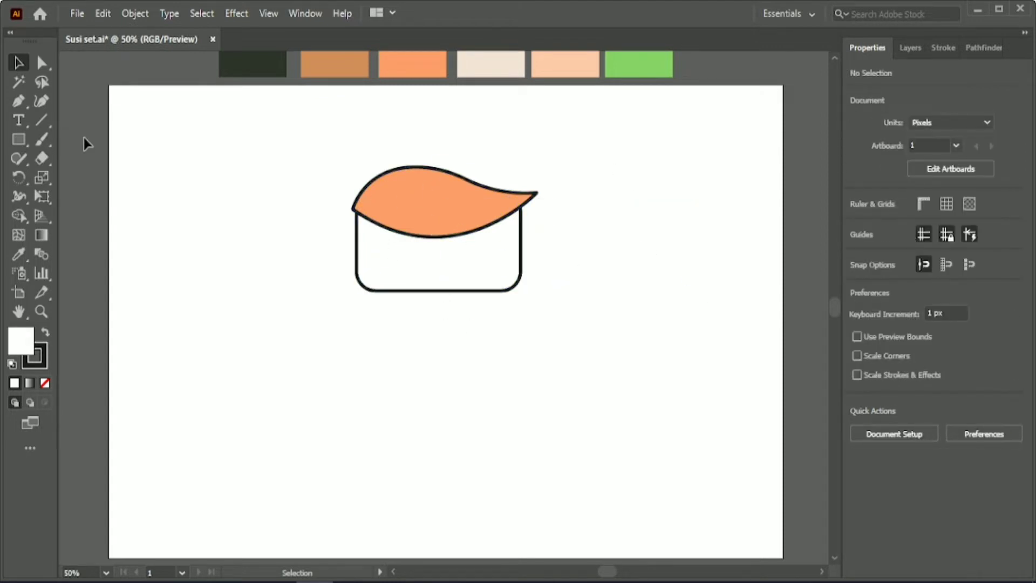
Draw a vertical line and repeat evenly spaced copies to its right.
left_click_drag(250, 173, 250, 346)
key("v")
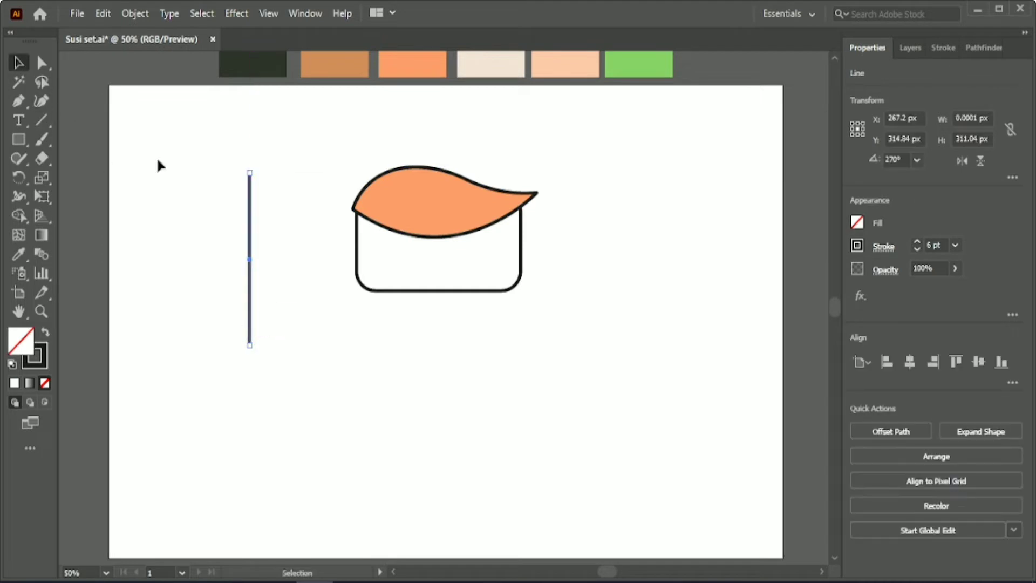
left_click(271, 250)
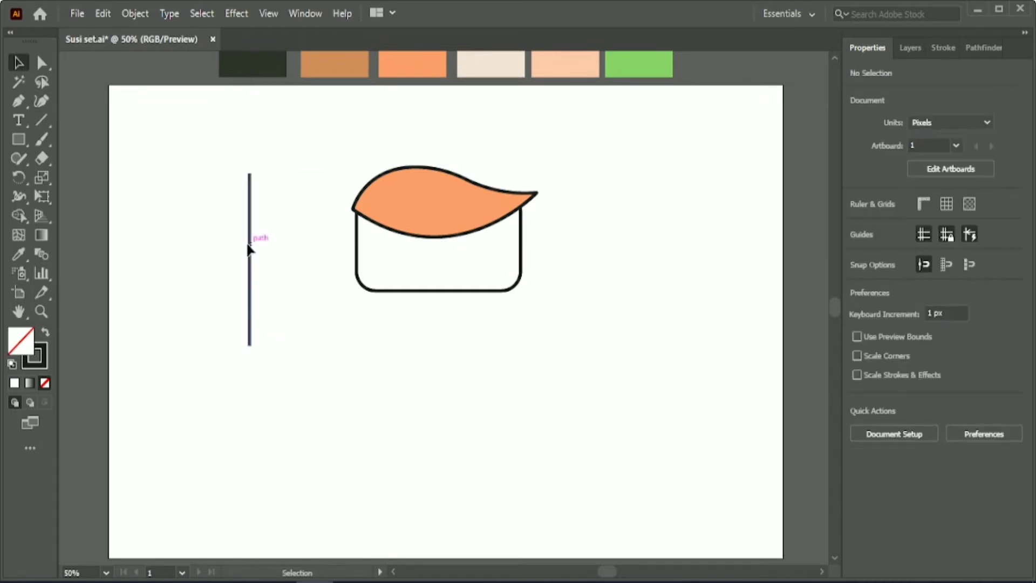
left_click_drag(249, 248, 274, 250, "alt")
key("ctrl+d")
key("ctrl+d")
key("ctrl+d")
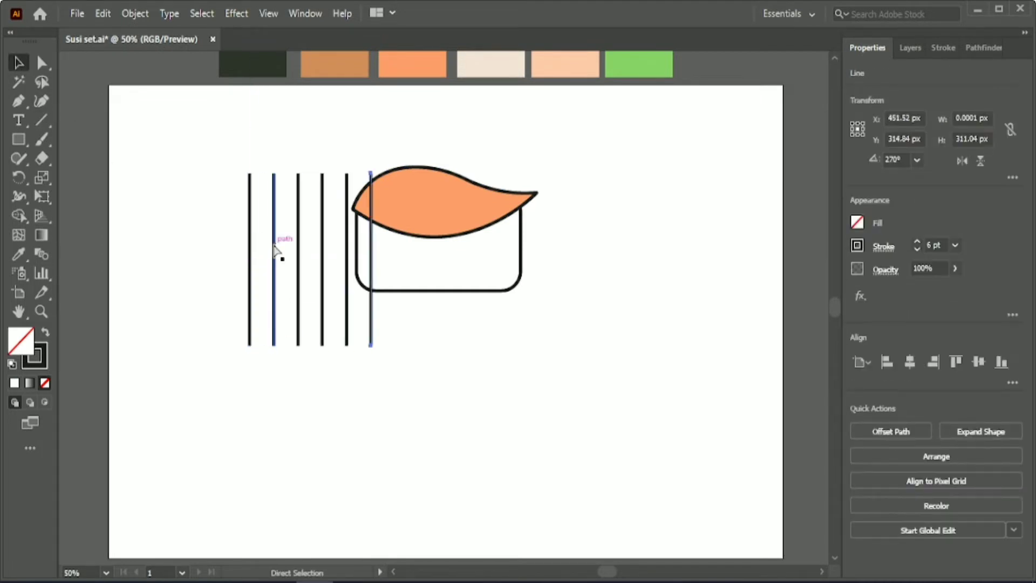
key("ctrl+d")
key("ctrl+d")
key("ctrl+d")
key("ctrl+d")
Group all the vertical lines and move the group to the left.
left_click_drag(149, 323, 420, 405)
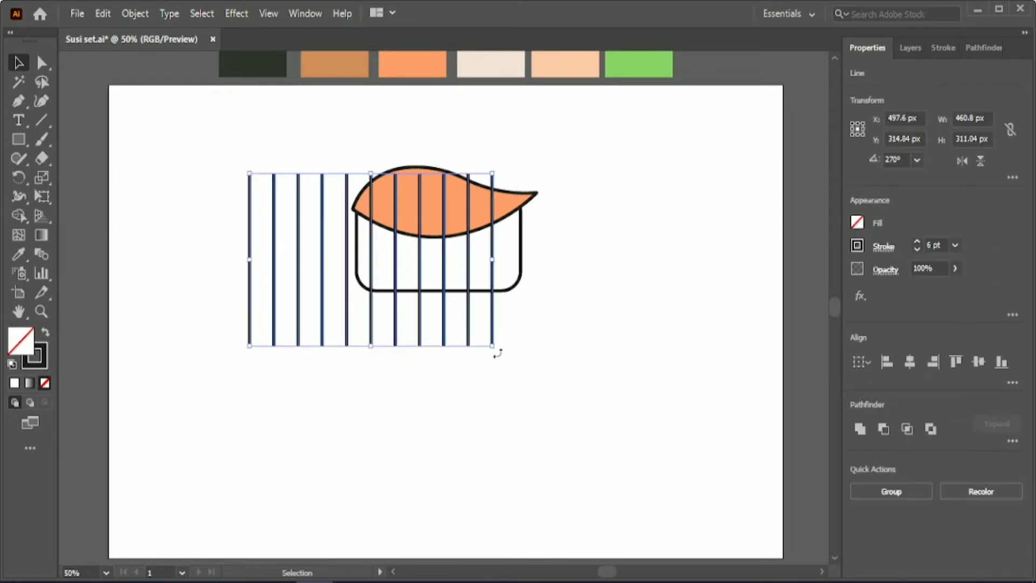
left_click_drag(494, 353, 466, 335)
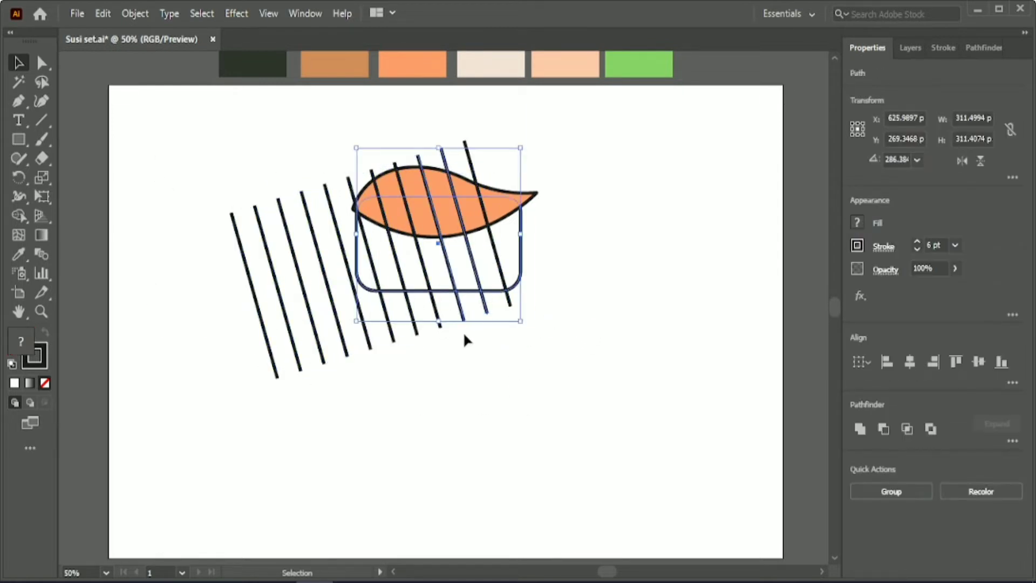
key("ctrl+z")
key("ctrl+g")
left_click_drag(428, 327, 253, 389)
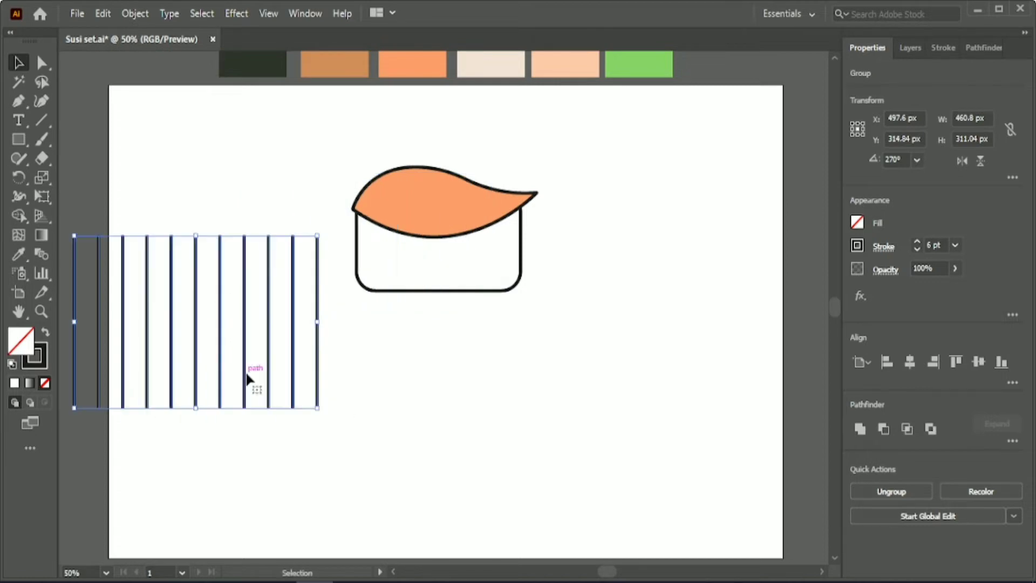
Lower the sushi, then lay the line group over it and rotate it diagonally.
left_click_drag(441, 247, 449, 378)
left_click(261, 261)
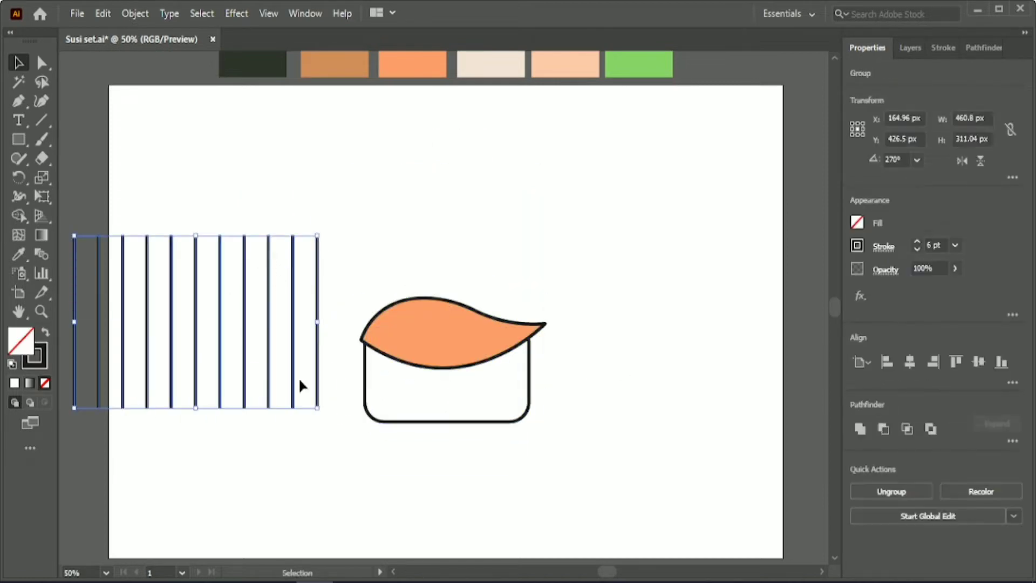
left_click_drag(299, 377, 525, 418)
mouse_move(551, 455)
left_mouse_down()
mouse_move(602, 420)
mouse_move(578, 393)
left_mouse_up()
Draw a rectangle covering the whole artboard.
left_click(131, 162)
scroll(131, 162, "down", 1)
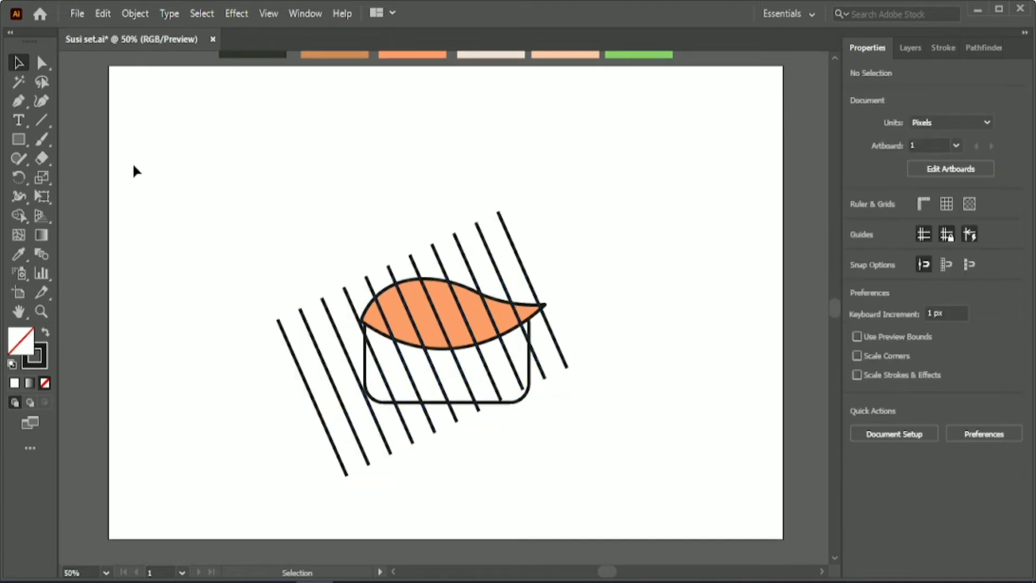
left_click(21, 141)
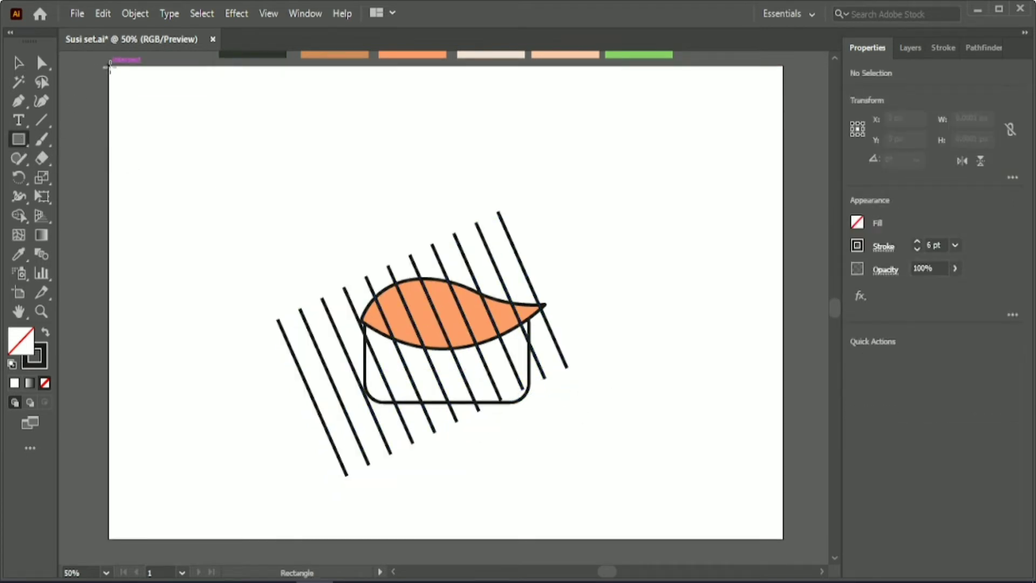
left_click_drag(110, 64, 783, 539)
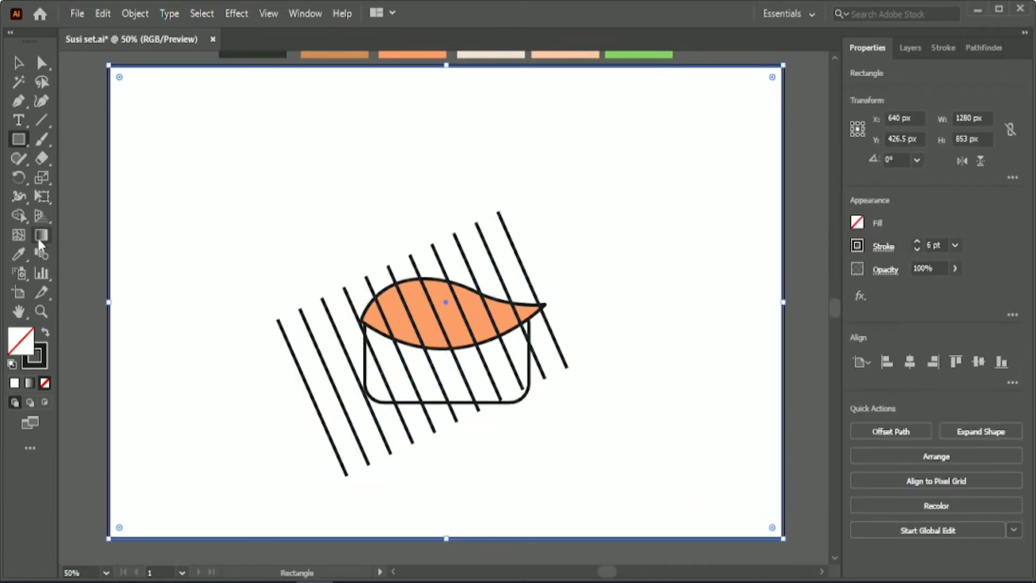
Fill the background rectangle with peach FFBA8B.
left_click(857, 221)
left_click(762, 252)
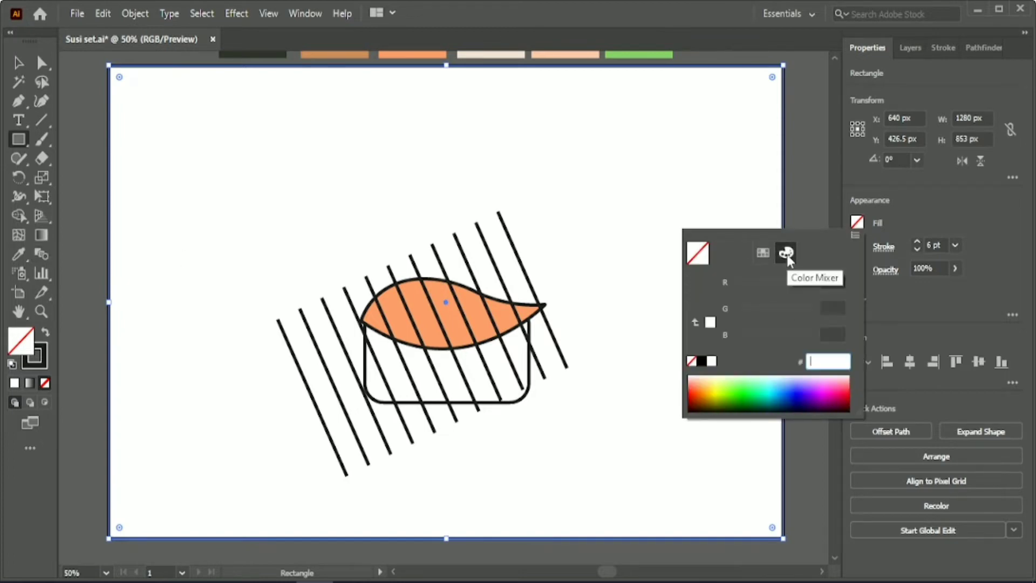
left_click(832, 376)
mouse_move(806, 338)
left_mouse_down()
mouse_move(770, 340)
mouse_move(784, 309)
left_mouse_up()
left_click(798, 312)
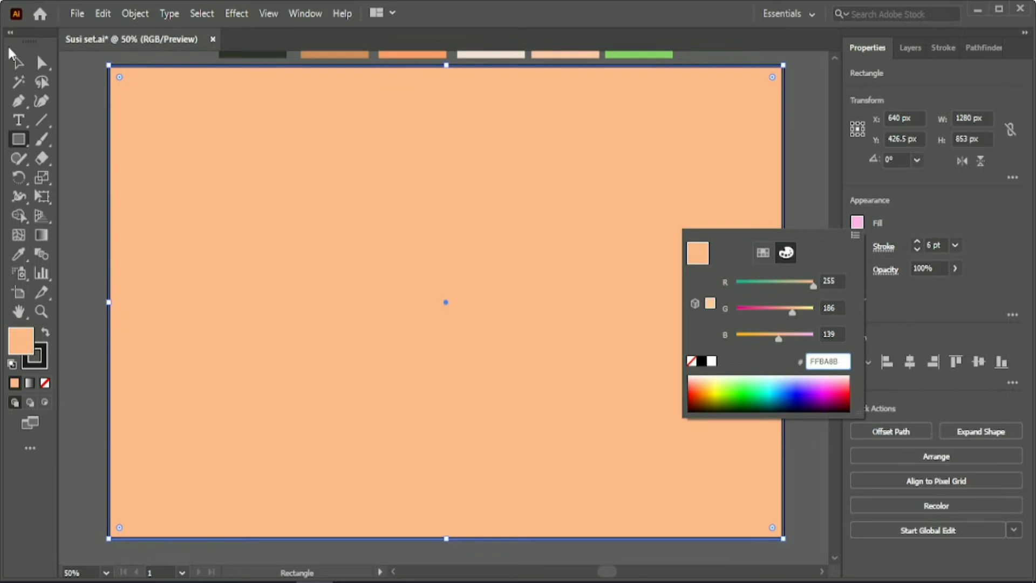
key("Escape")
Remove the background's outline and set its opacity to 35%.
left_click(854, 251)
left_click(696, 389)
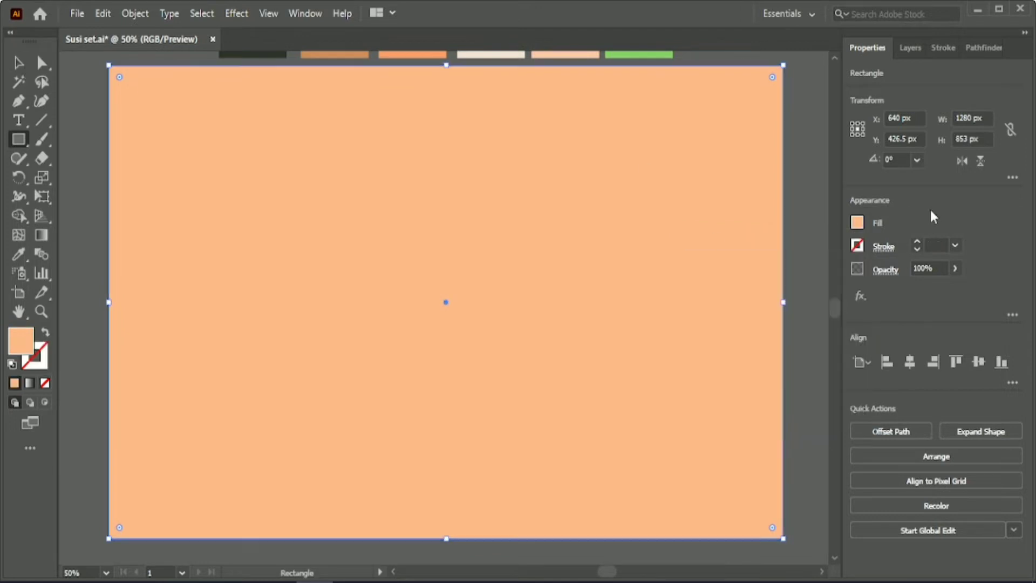
type("35")
key("Return")
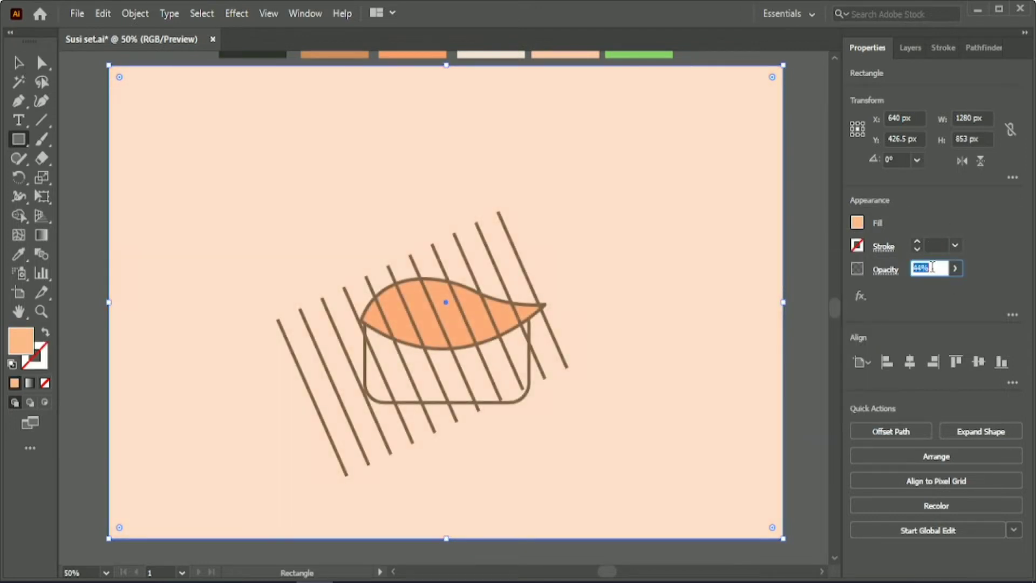
right_click(619, 165)
Send the background to the back, lock it, and move the rice block to the right.
left_click(780, 505)
left_click(135, 13)
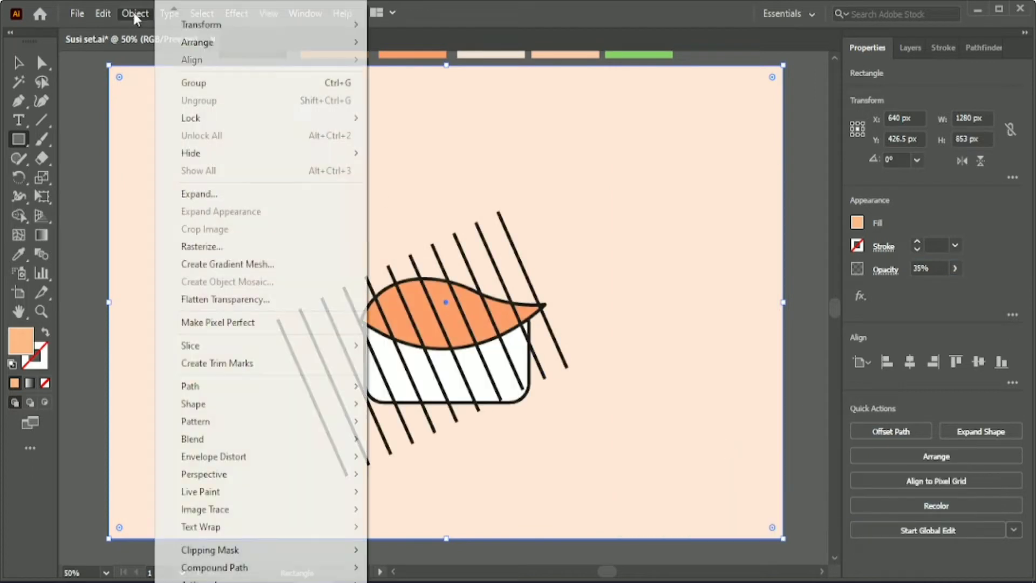
mouse_move(191, 118)
left_click(418, 119)
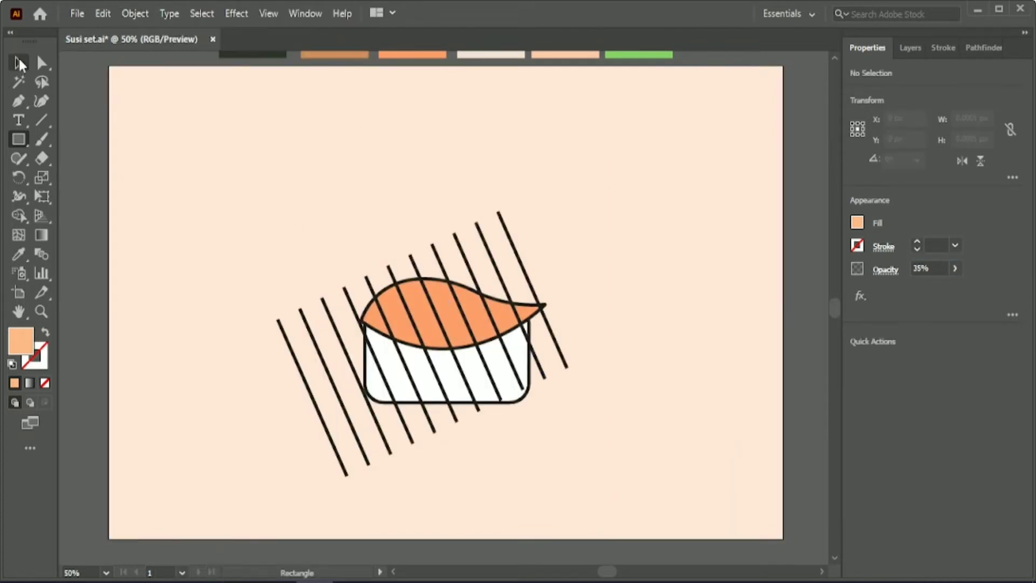
left_click(20, 63)
left_click_drag(209, 210, 600, 468)
left_click(522, 398)
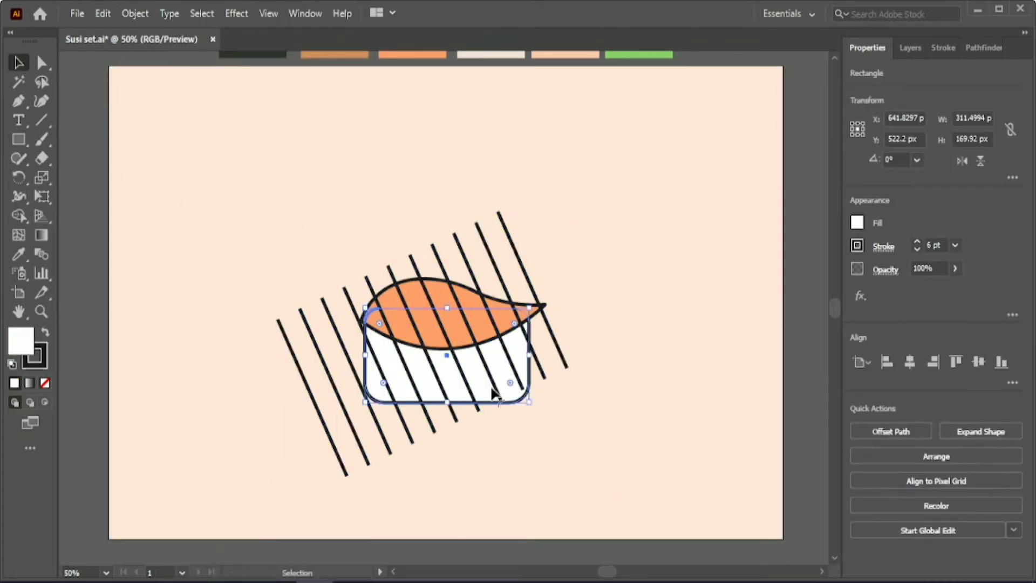
left_click_drag(492, 394, 610, 418)
Make the diagonal lines white and delete their parts outside the salmon with Shape Builder.
left_click_drag(282, 213, 561, 475)
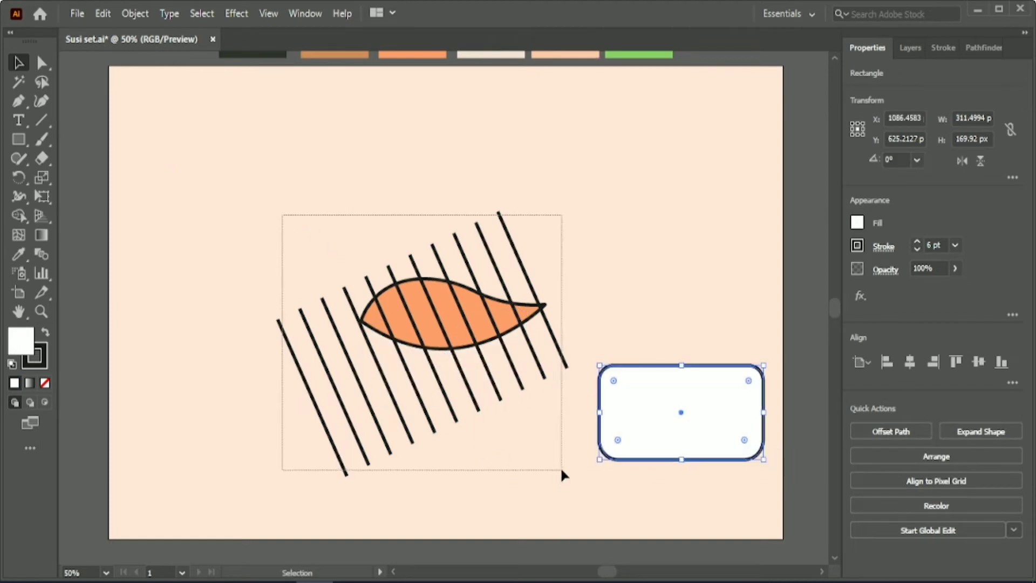
left_click(856, 245)
left_click(693, 382)
left_click(18, 216)
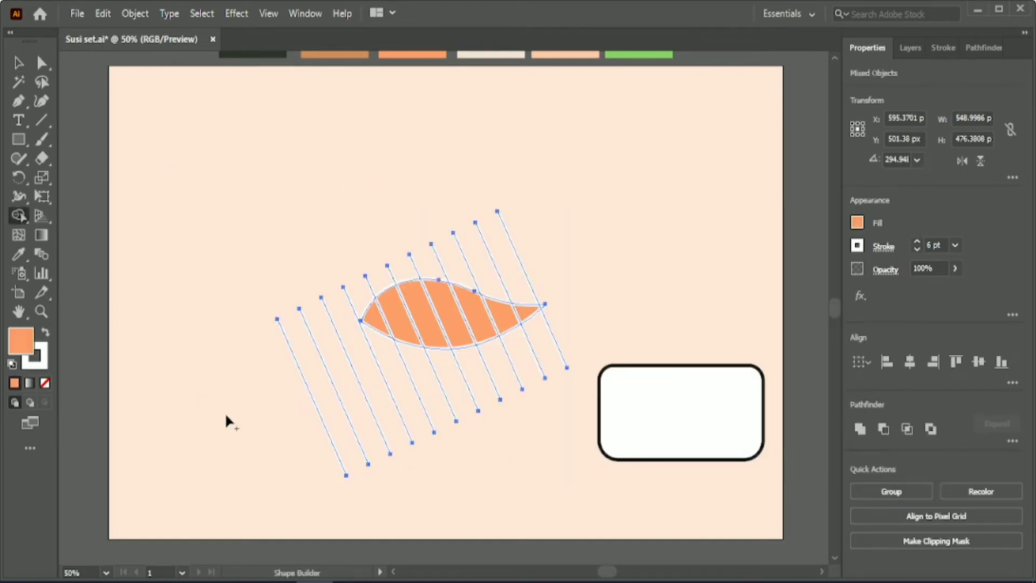
mouse_move(386, 269)
left_mouse_down()
mouse_move(281, 361)
mouse_move(518, 443)
left_mouse_up()
key("v")
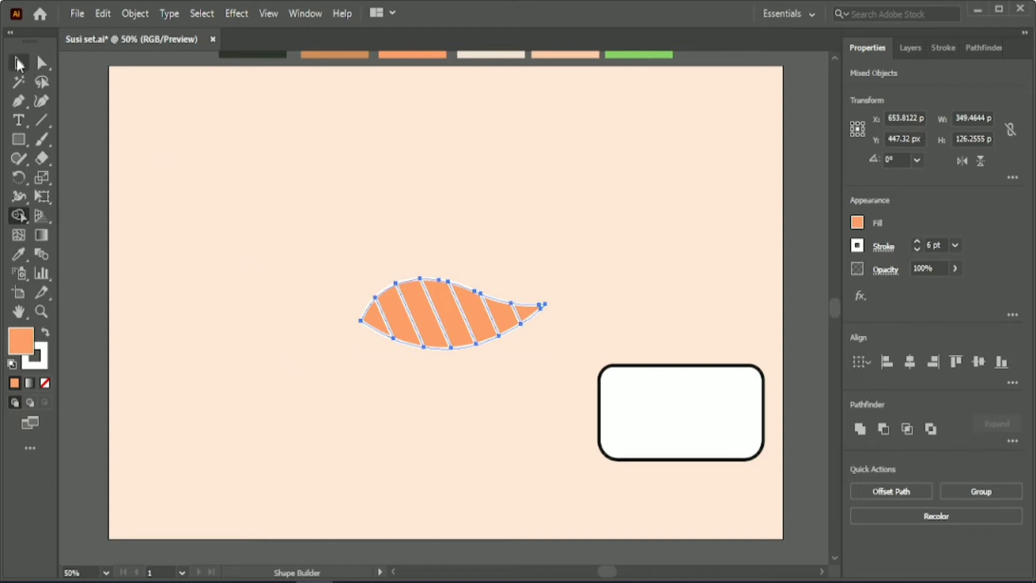
left_click(394, 182)
Give the salmon a black outline and group it with its white stripes.
left_click(474, 294)
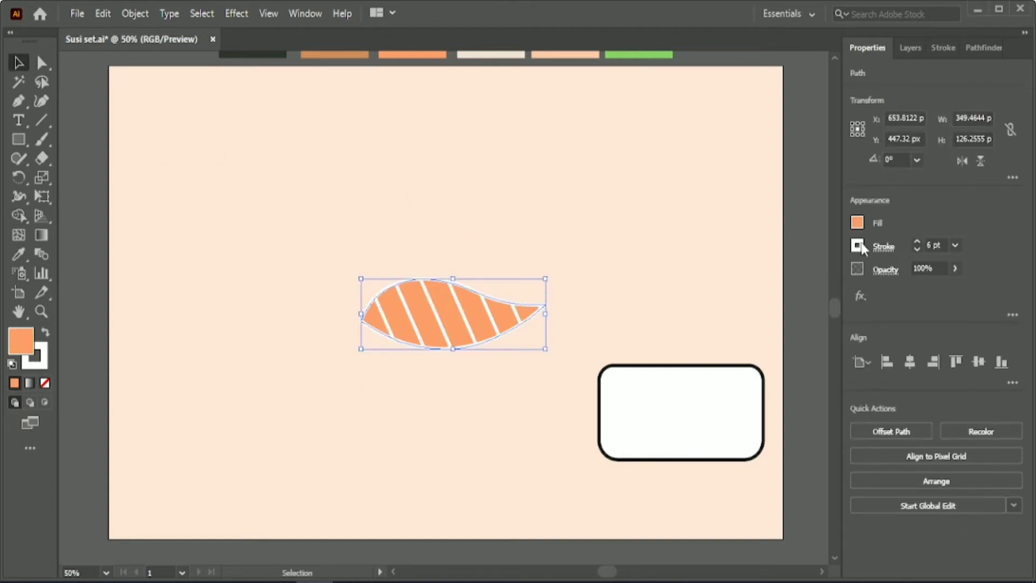
left_click(857, 246)
left_click(691, 386)
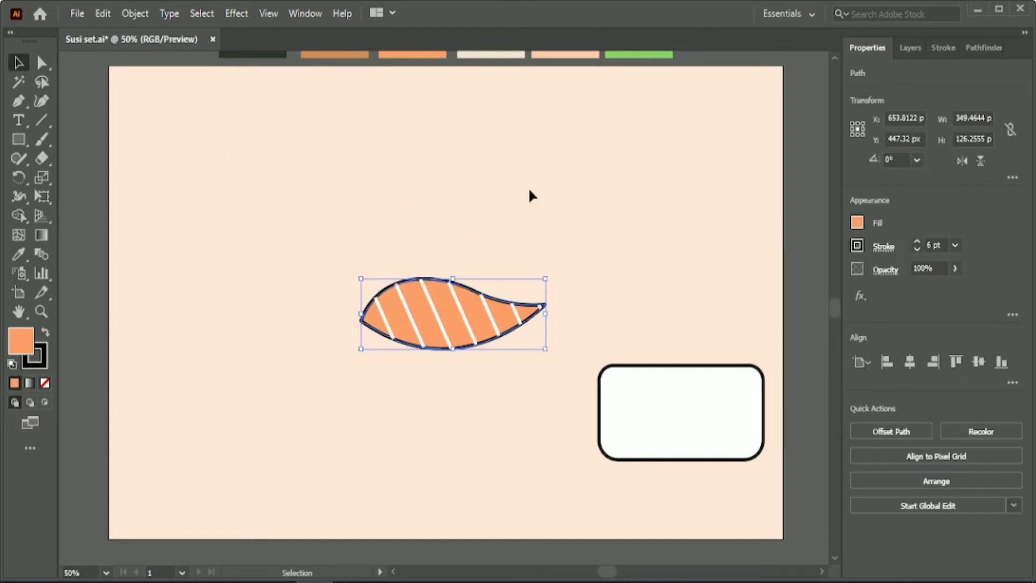
left_click(468, 400)
left_click_drag(347, 319, 529, 345)
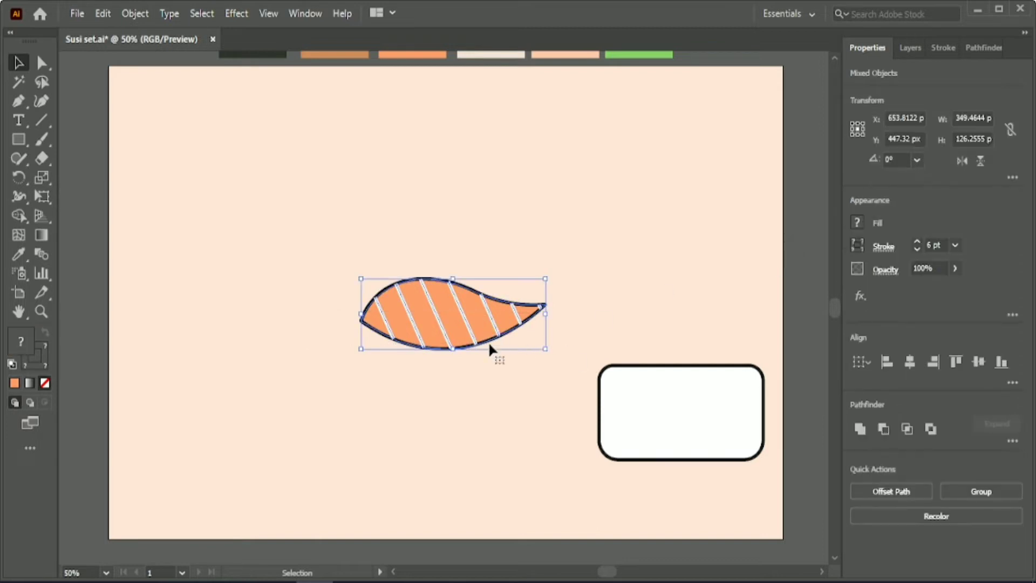
key("ctrl+g")
Reselect the striped salmon group, nudging its white stripes slightly.
left_click(943, 48)
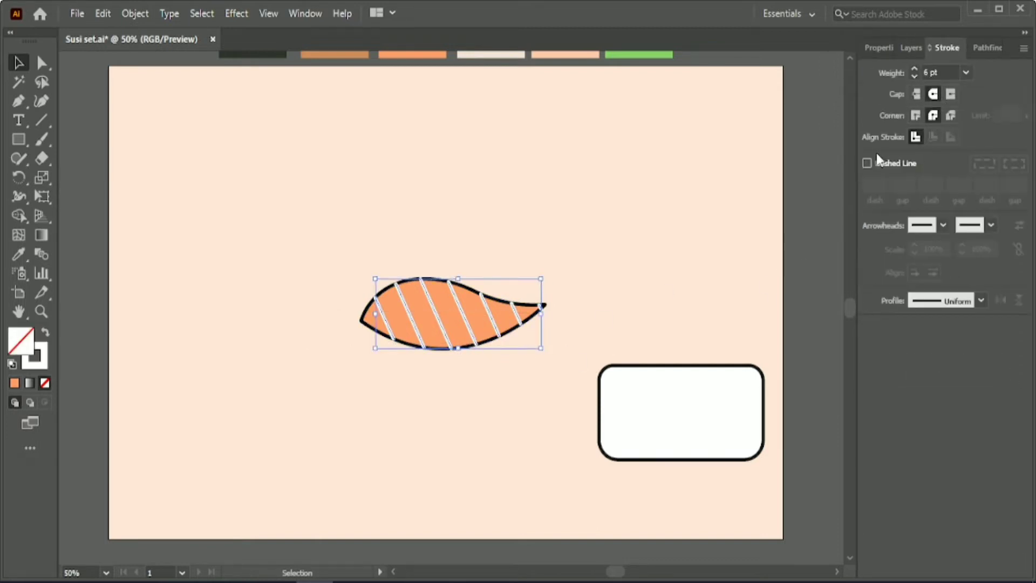
left_click(481, 404)
scroll(481, 404, "down", 1)
mouse_move(360, 242)
left_mouse_down()
mouse_move(571, 352)
mouse_move(561, 337)
left_mouse_up()
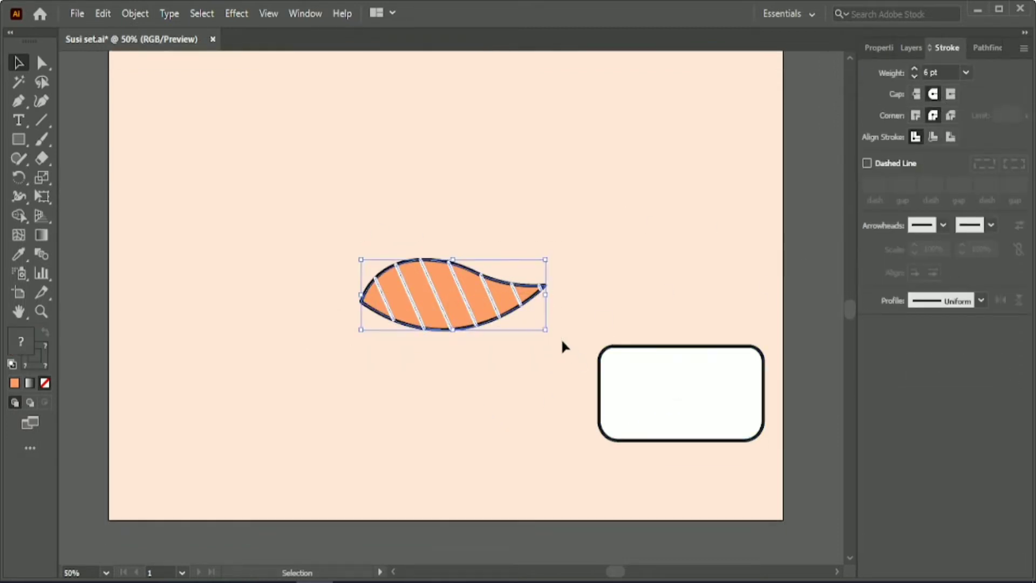
left_click(464, 374)
mouse_move(342, 236)
left_mouse_down()
mouse_move(578, 335)
mouse_move(583, 319)
left_mouse_up()
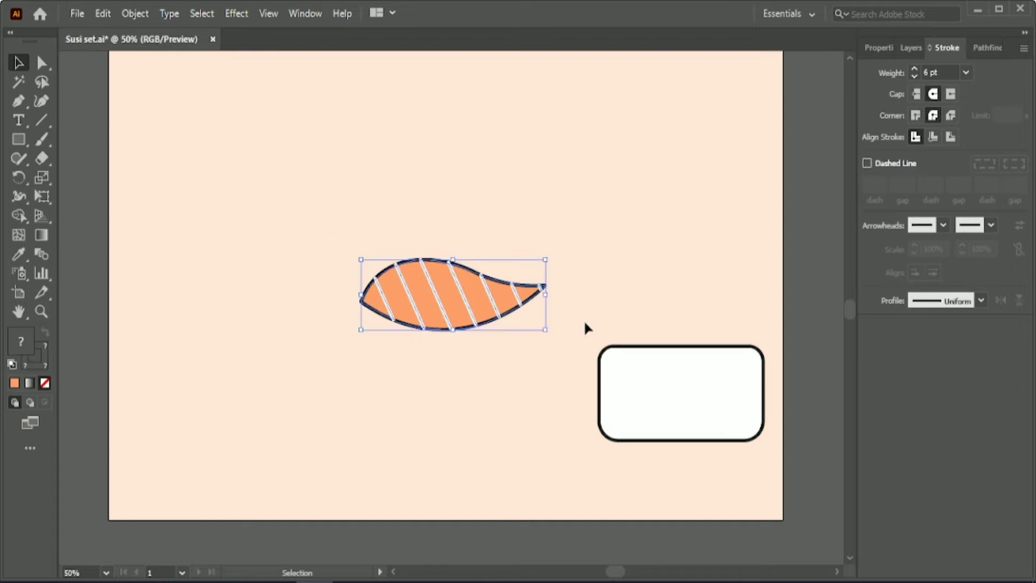
left_click(502, 380)
left_click(467, 338)
left_click_drag(467, 338, 450, 353)
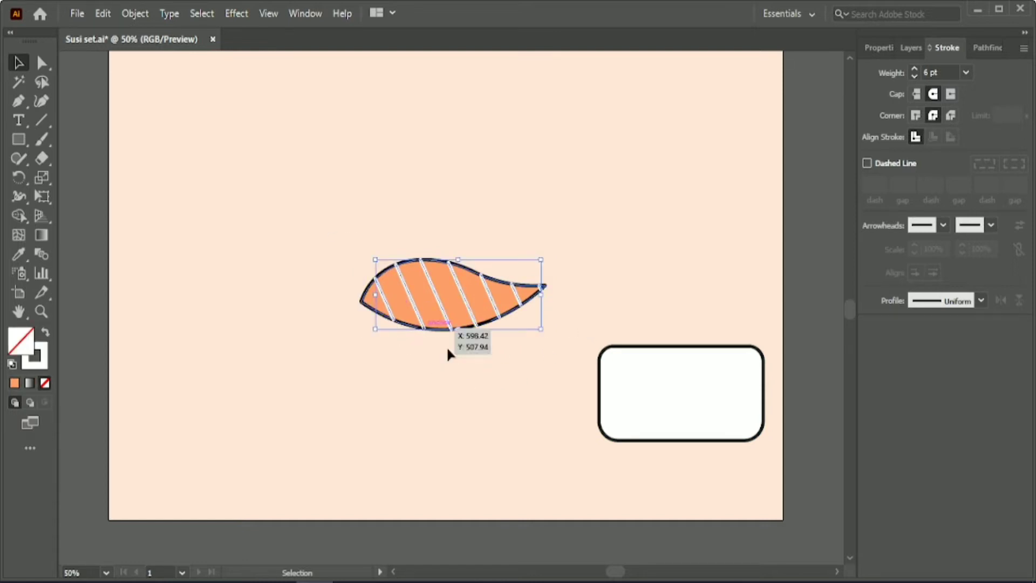
scroll(474, 377, "up", 2)
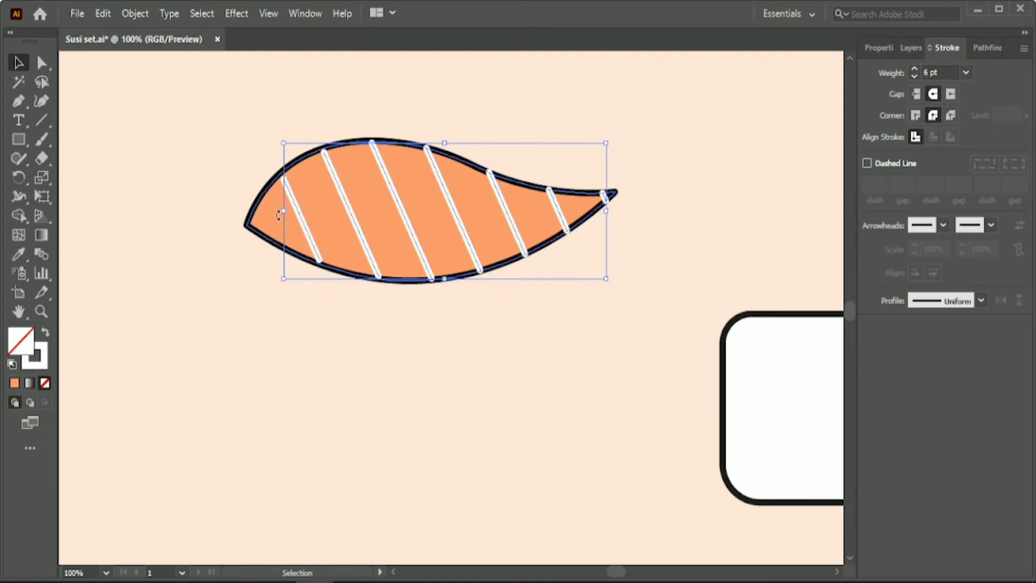
left_click(280, 213, "shift")
left_click(867, 48)
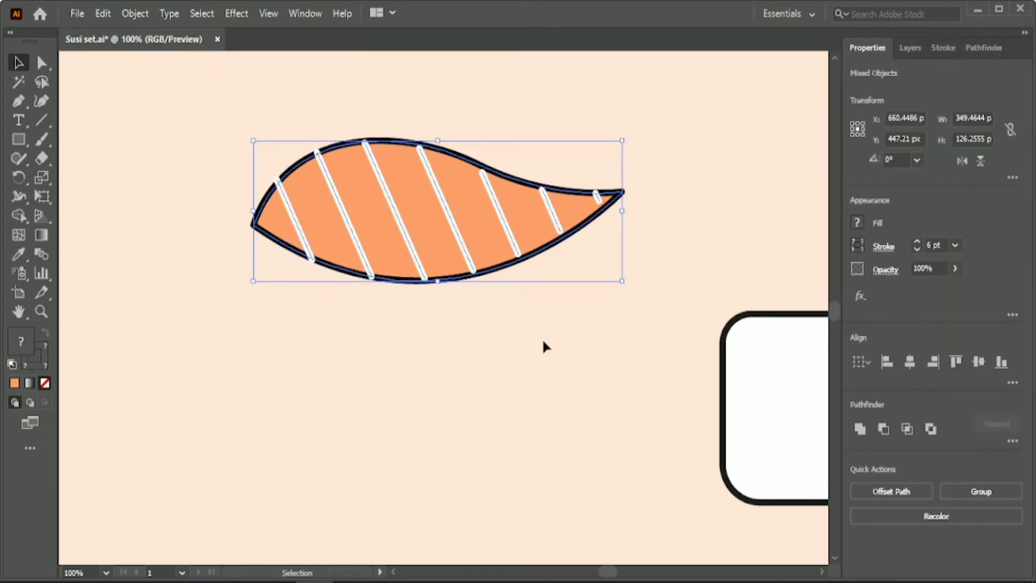
left_click(559, 350)
scroll(747, 412, "down", 1)
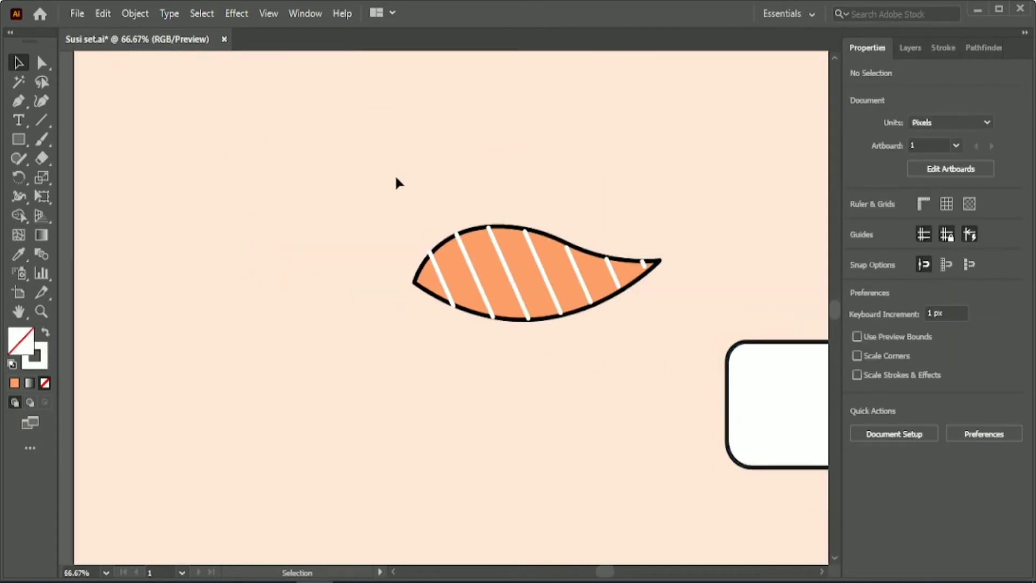
Centre the salmon and rice block horizontally and move the rice up under the fish.
left_click(539, 270)
left_click(786, 406, "shift")
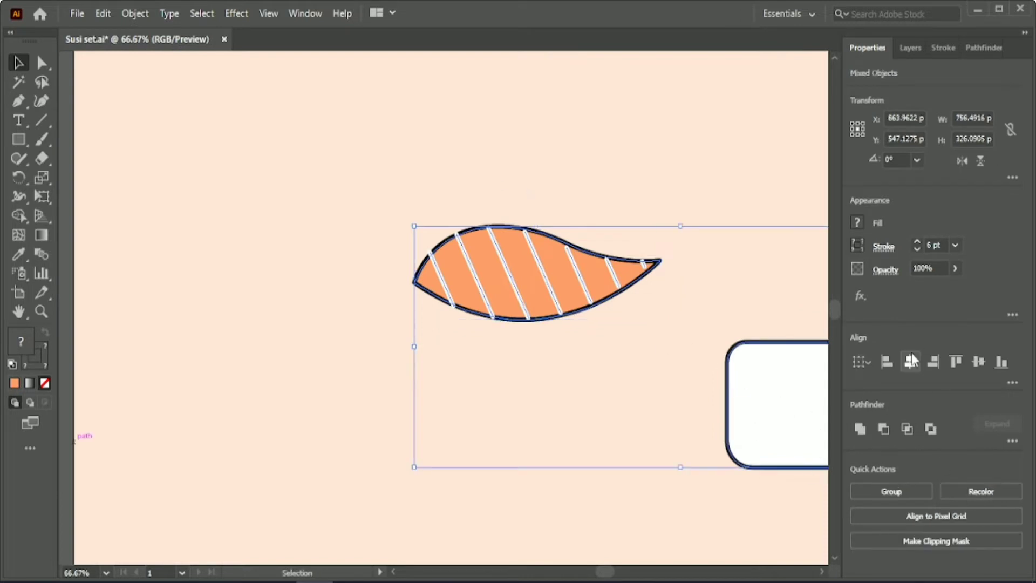
left_click(910, 361)
left_click(442, 406)
mouse_move(694, 380)
left_mouse_down()
mouse_move(408, 296)
mouse_move(387, 264)
left_mouse_up()
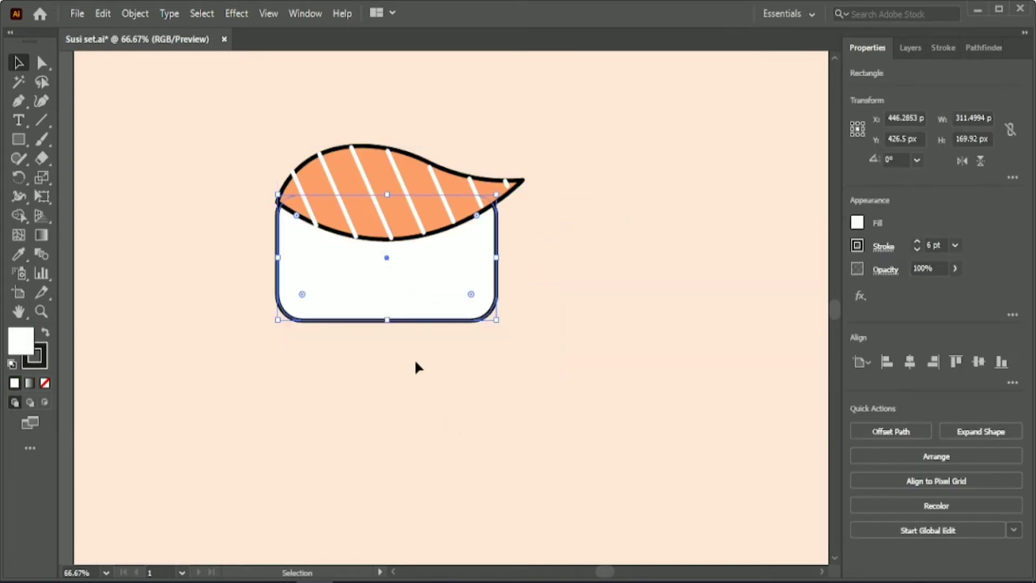
Move the nigiri toward the page centre and lower the salmon onto the rice.
left_click(414, 358)
left_click_drag(339, 115, 421, 269)
left_click_drag(421, 268, 494, 318)
key("ctrl+shift+a")
left_click(464, 246)
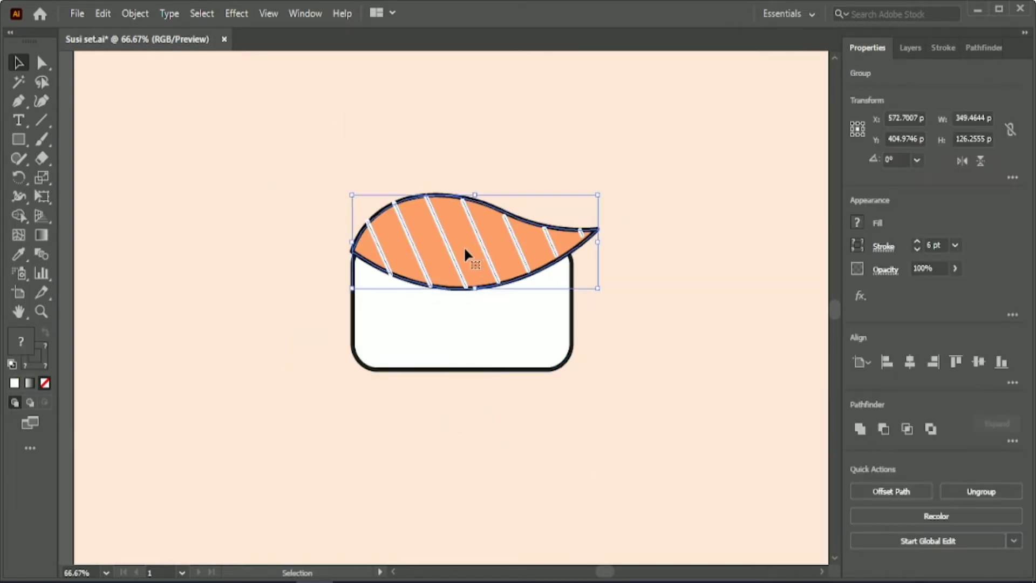
left_click_drag(466, 249, 465, 256)
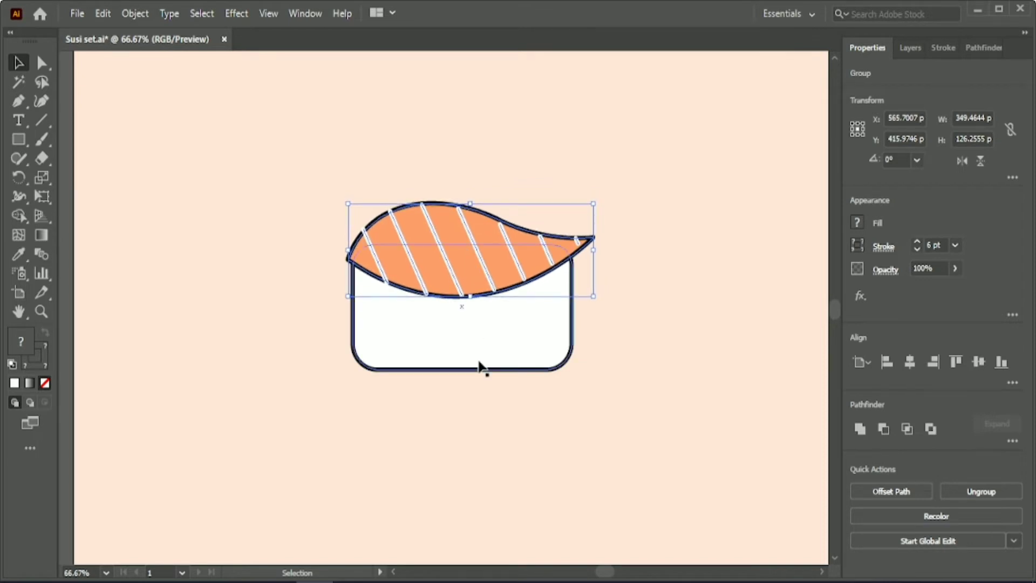
left_click(494, 417)
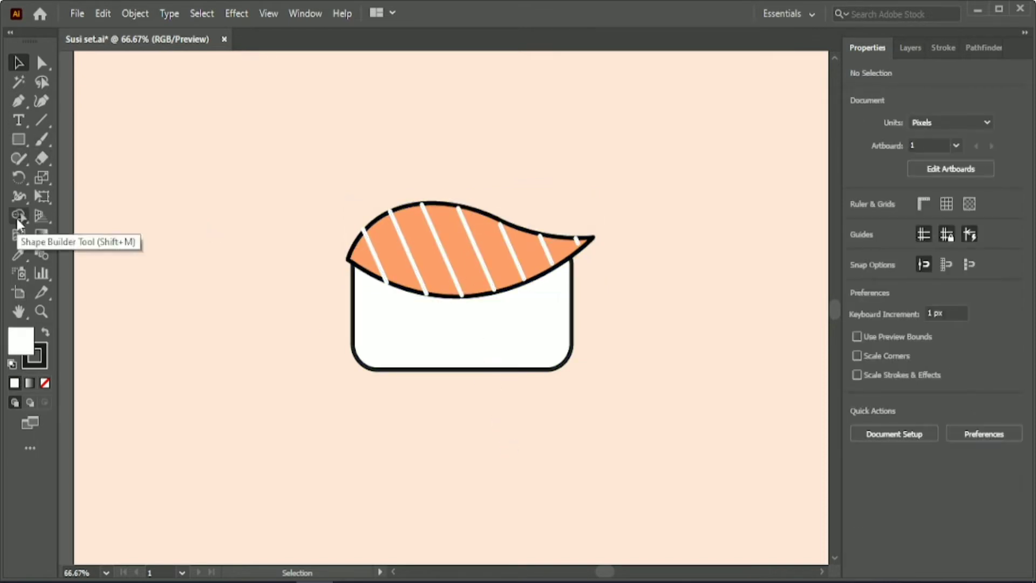
Draw an arched left eye and a curved smile on the rice block with the Pen tool.
left_click(18, 103)
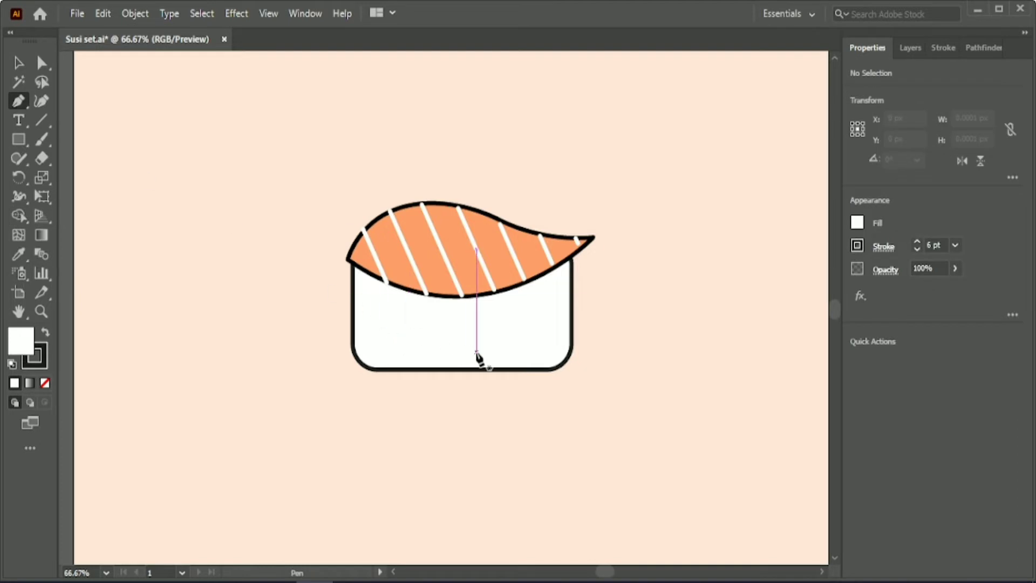
scroll(478, 357, "up", 2, "alt")
left_click(319, 295)
left_click_drag(374, 295, 404, 330)
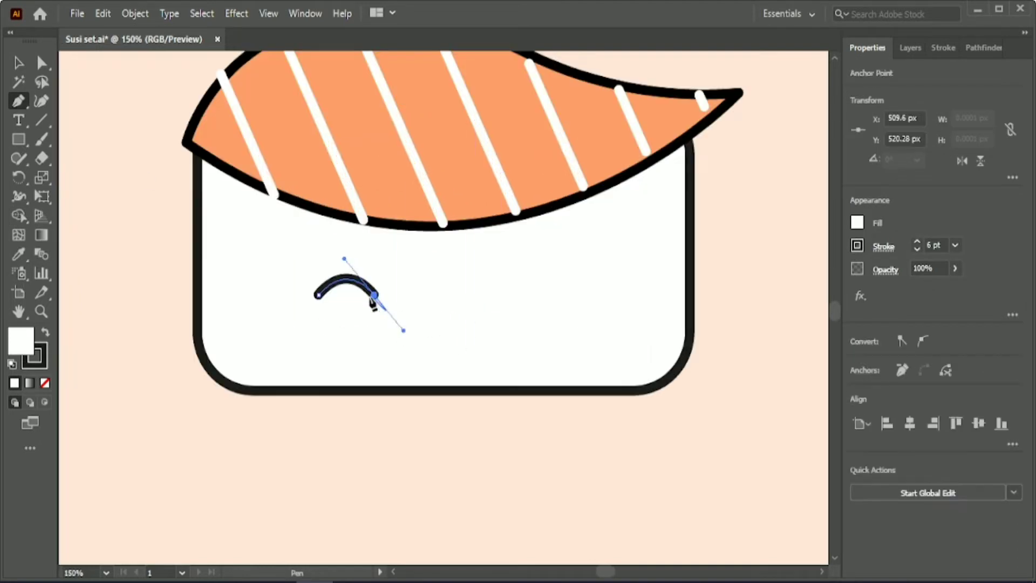
left_click(414, 346, "ctrl")
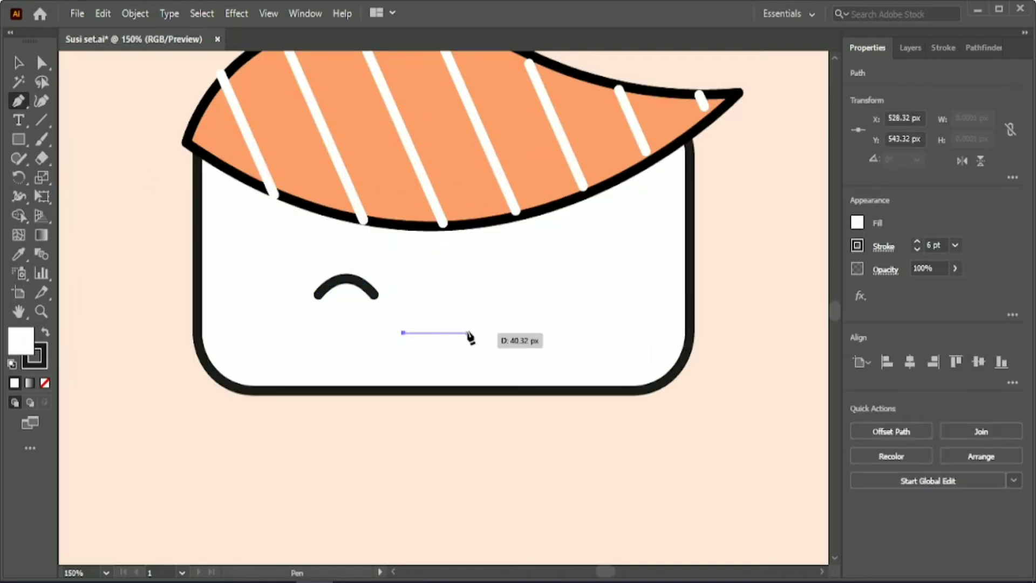
left_click_drag(468, 333, 504, 295)
key("v")
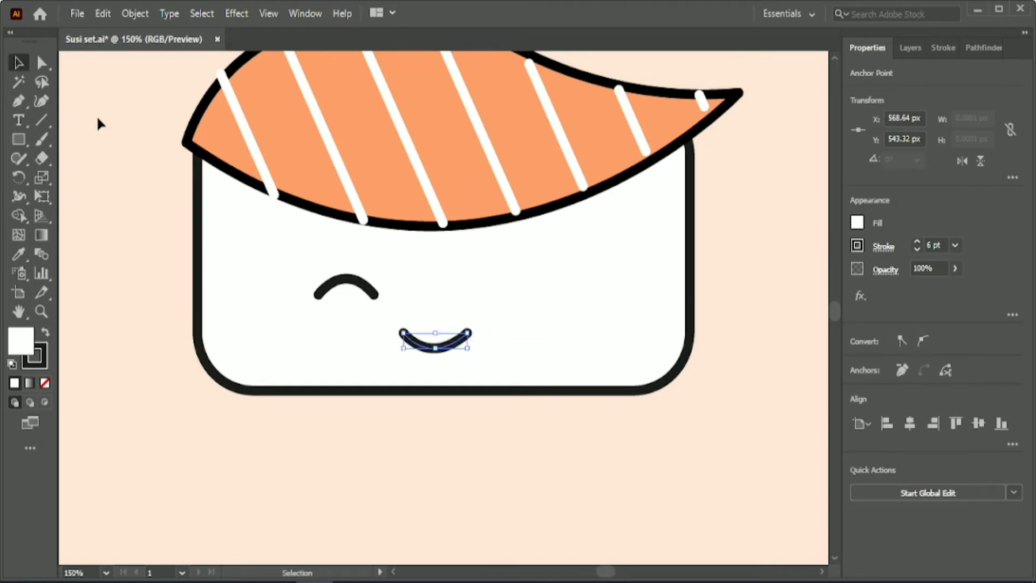
Copy the eye to the right, group both eyes, and centre them horizontally on the rice.
left_click(345, 279)
left_click_drag(352, 282, 502, 288, "alt")
left_click(342, 278, "shift")
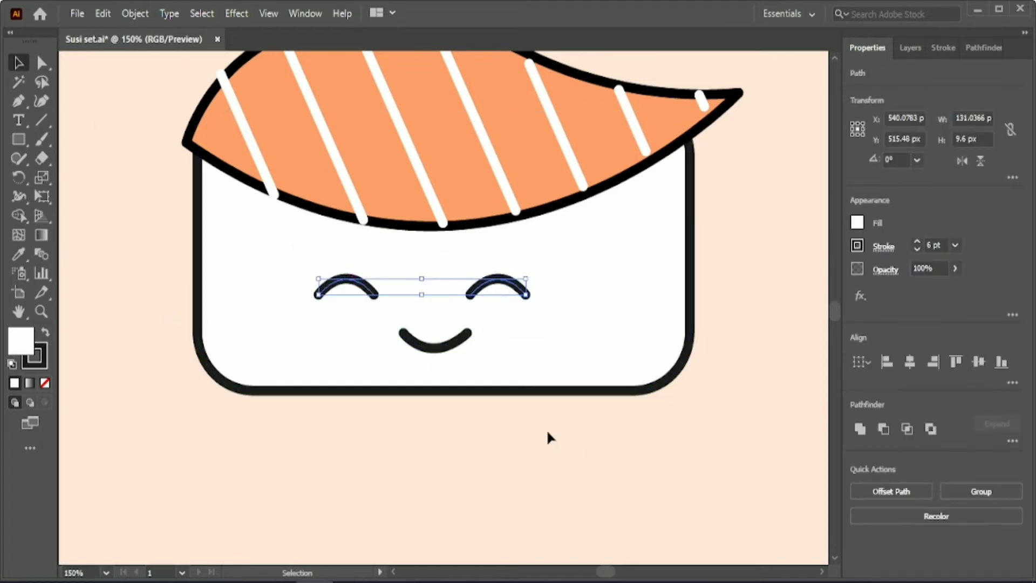
key("ctrl+g")
left_click(632, 298, "shift")
left_click(909, 362)
left_click(755, 361)
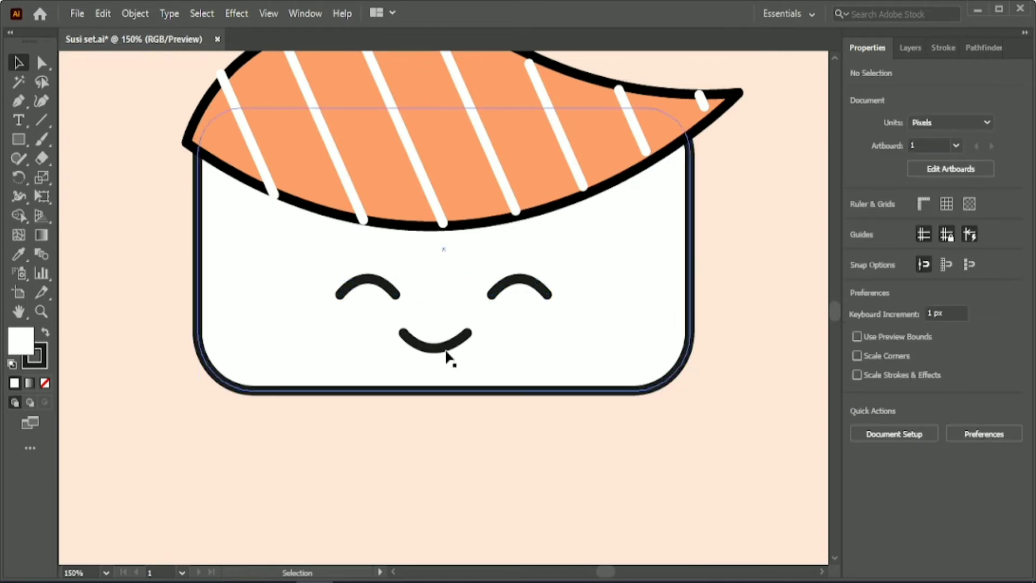
left_click(446, 355)
left_click(442, 345)
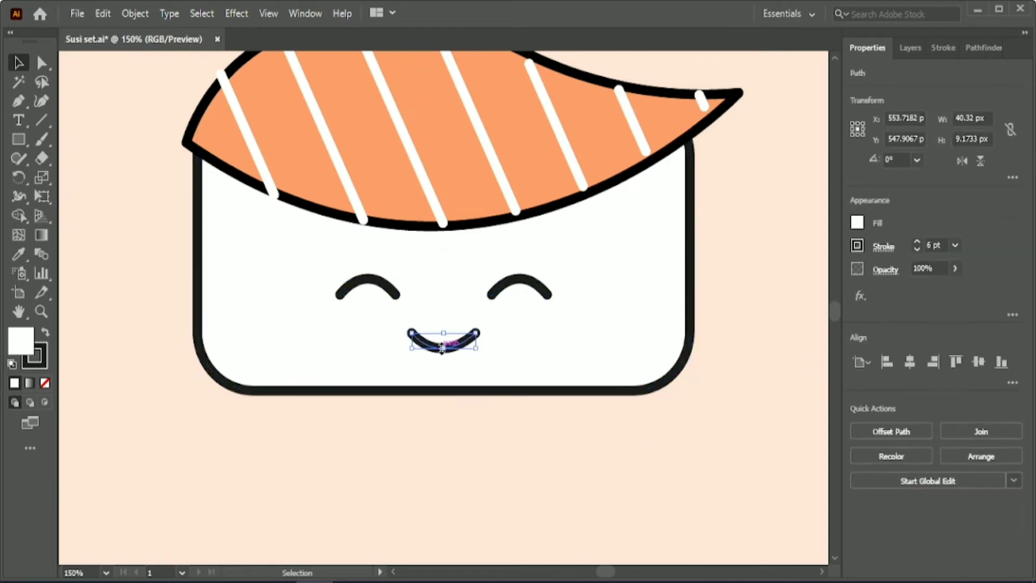
left_click(468, 445)
scroll(467, 458, "down", 2)
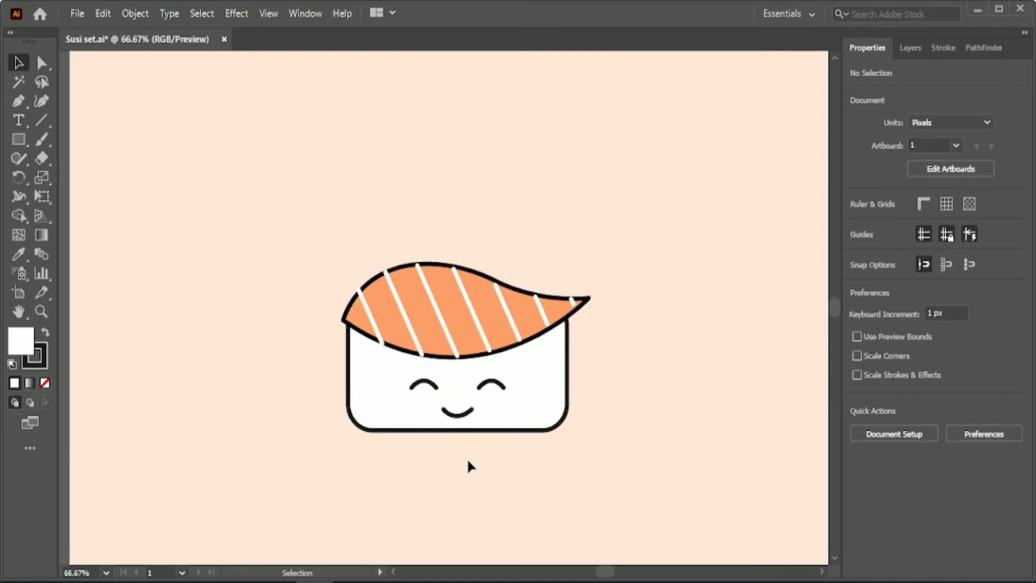
scroll(467, 457, "down", 1)
Duplicate the whole nigiri as a copy placed below-left.
left_click_drag(601, 572, 606, 574)
mouse_move(252, 240)
left_mouse_down()
mouse_move(393, 312)
mouse_move(503, 274)
mouse_move(340, 432)
left_mouse_up()
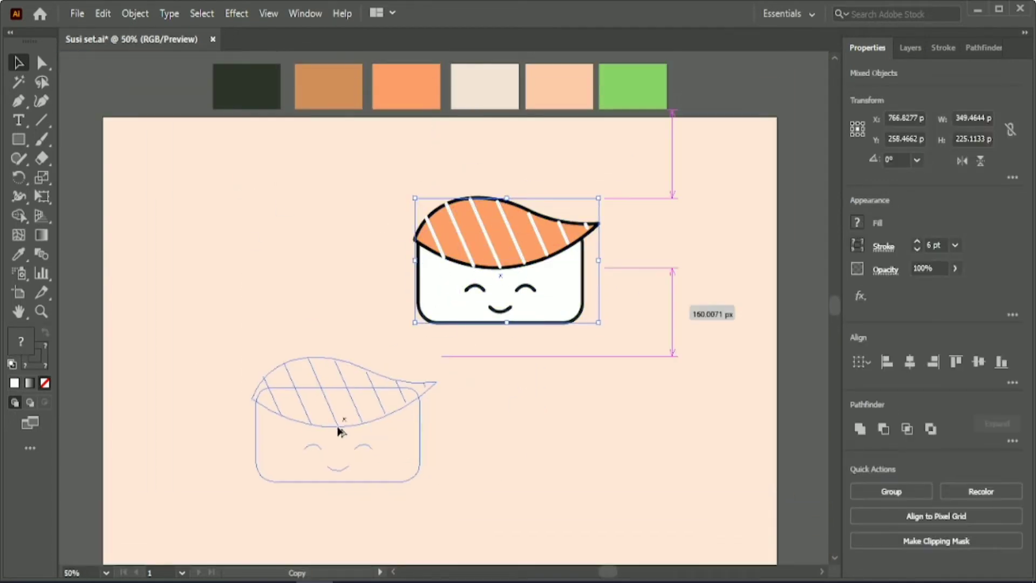
scroll(388, 445, "down", 3)
left_click(389, 445)
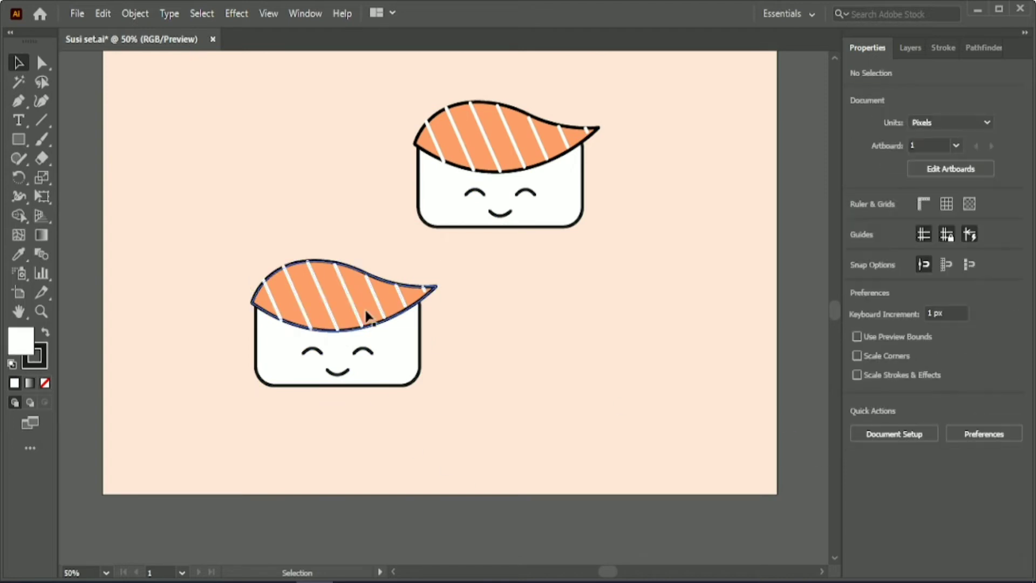
Give the copy's fish slice the beige swatch colour and a 5 pt outline.
left_click(367, 316)
left_click(19, 253)
scroll(331, 178, "up", 2)
left_click(486, 73)
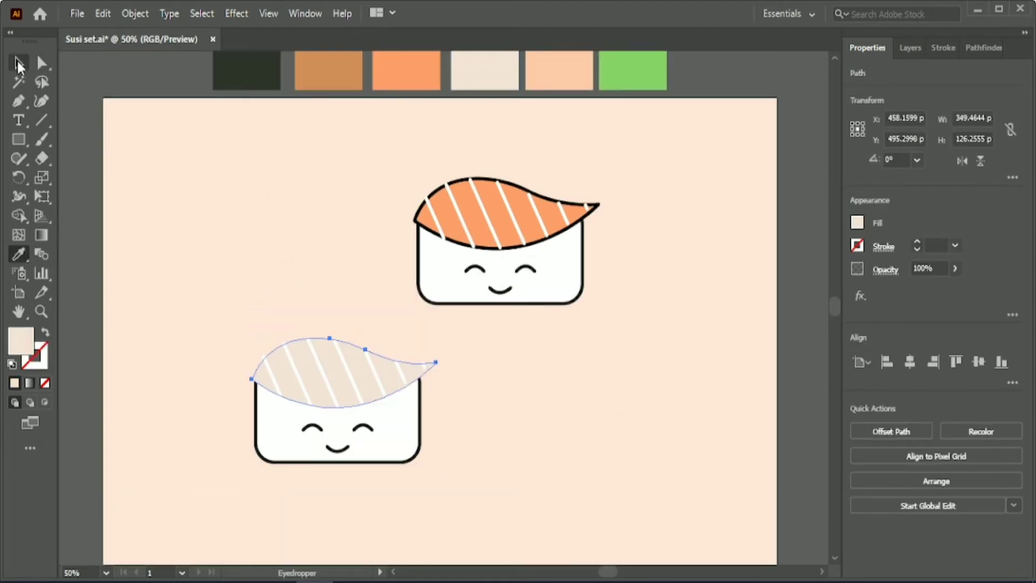
left_click(19, 63)
left_click(936, 245)
type("5")
key("Return")
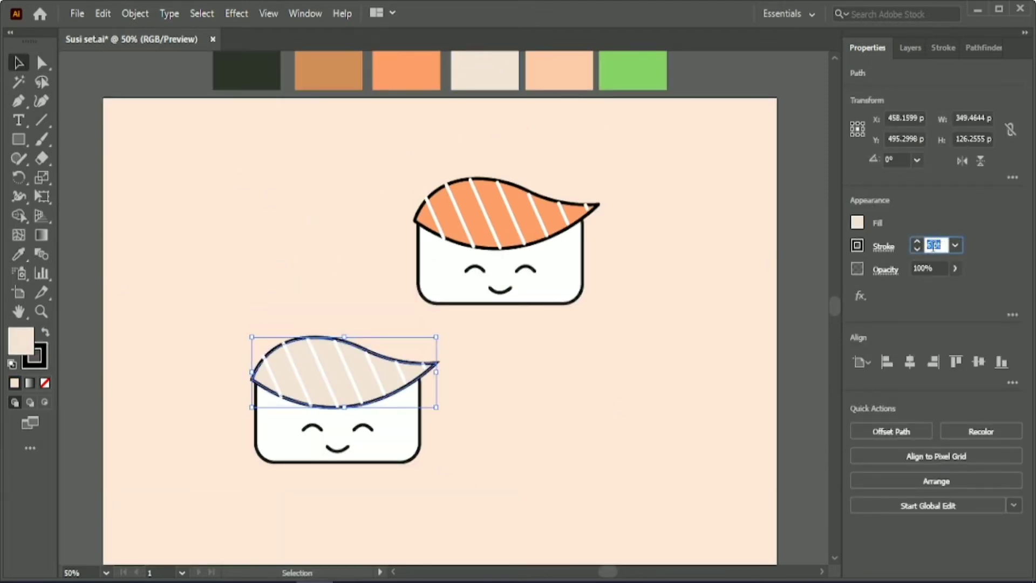
left_click(505, 396)
Settle the beige slice on its rice, group the pieces, and line it up beside the first nigiri.
left_click(337, 463)
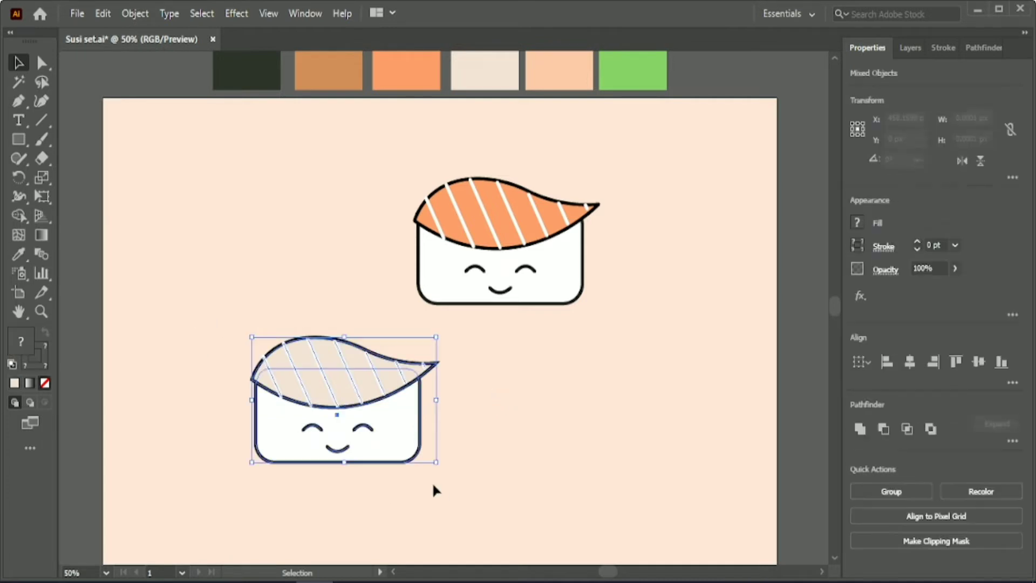
left_click_drag(339, 410, 676, 258)
mouse_move(467, 235)
left_mouse_down()
mouse_move(394, 192)
mouse_move(474, 235)
left_mouse_up()
left_click_drag(397, 139, 545, 343)
left_click(892, 491)
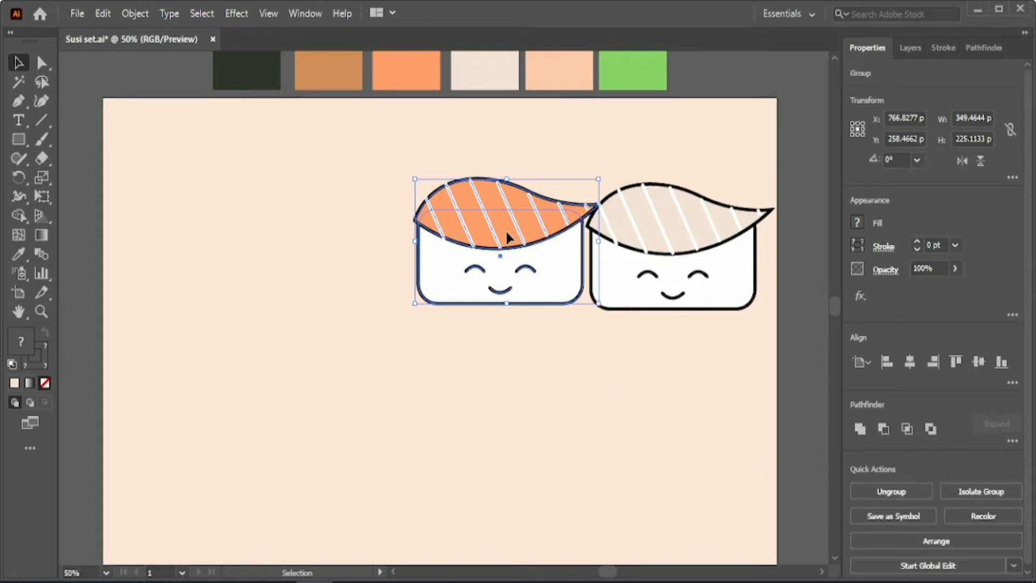
left_click_drag(496, 259, 448, 214)
left_click_drag(673, 276, 645, 225)
left_click(650, 314)
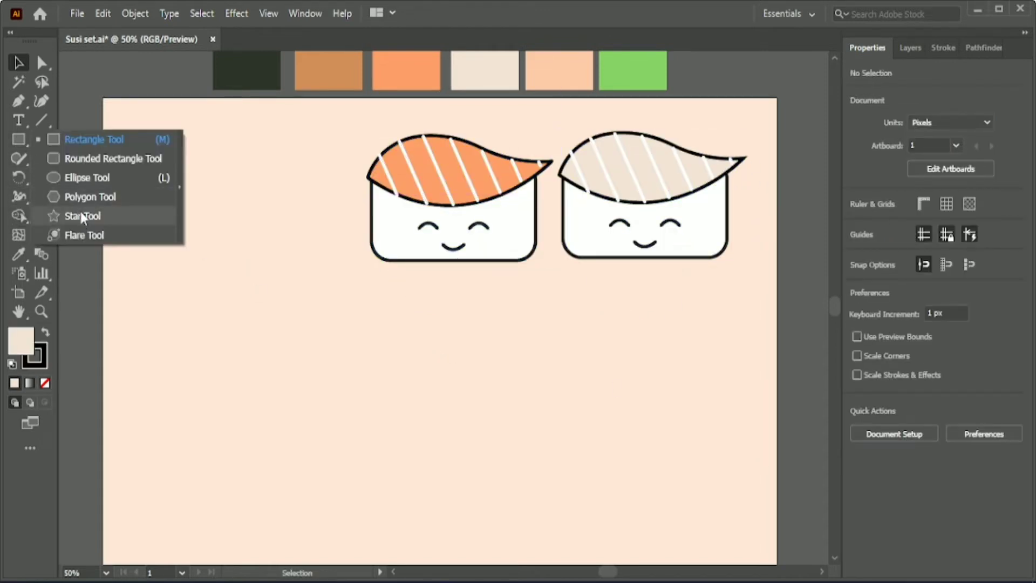
Create a triangle with the Polygon tool and enlarge it below the sushi.
left_click_drag(21, 157, 81, 195)
left_click(362, 358)
left_click(480, 331)
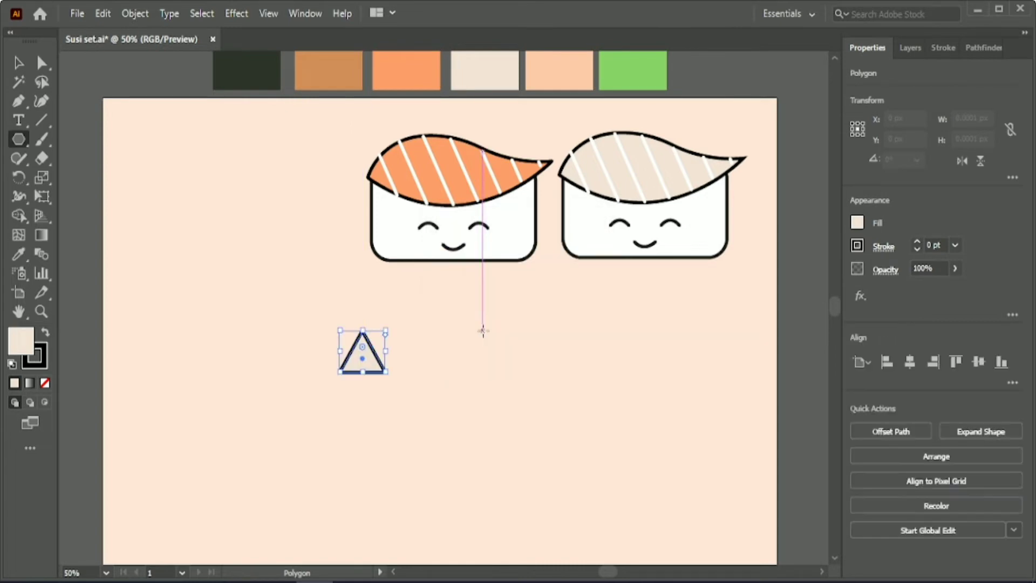
key("v")
mouse_move(385, 372)
left_mouse_down()
mouse_move(477, 459)
mouse_move(409, 356)
left_mouse_up()
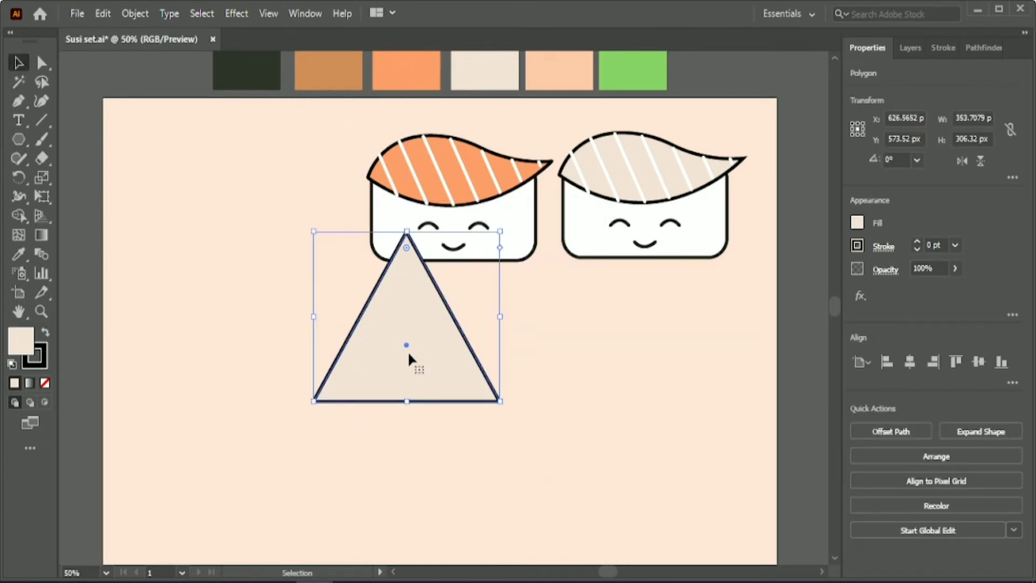
Fill the triangle white, round its corners, and move and enlarge it up-left.
double_click(30, 344)
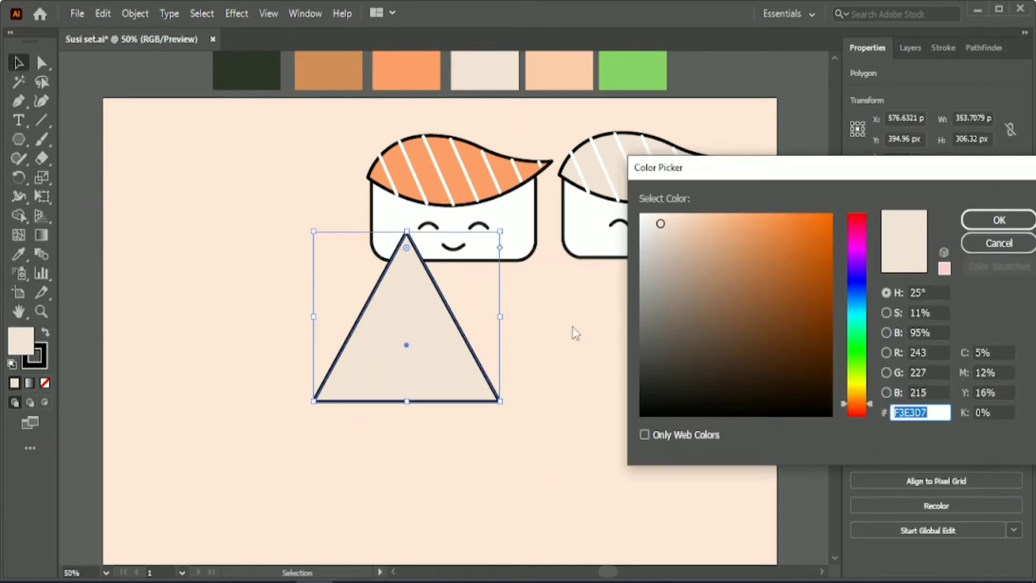
left_click(643, 209)
left_click(981, 224)
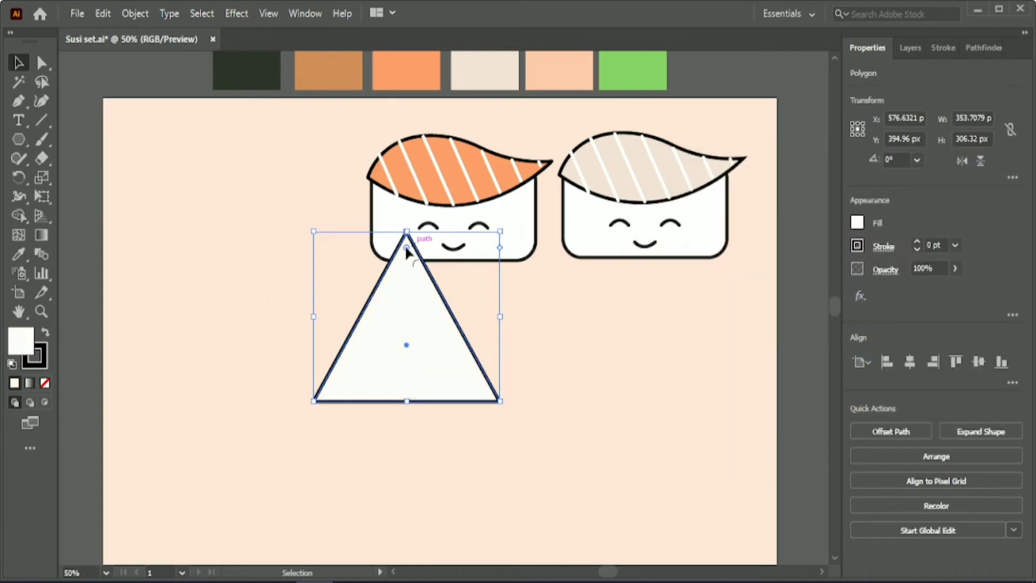
left_click_drag(406, 248, 415, 291)
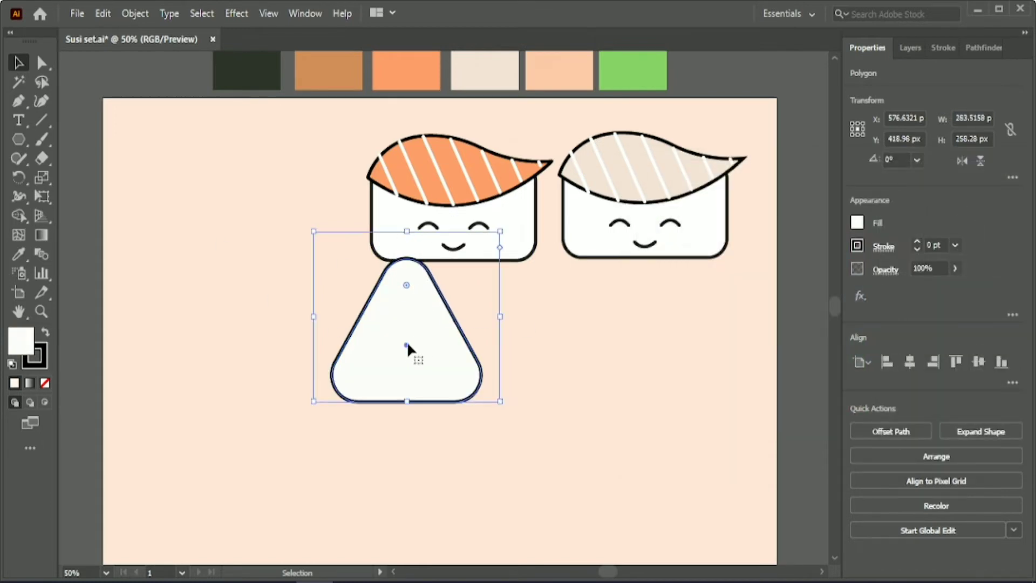
left_click_drag(407, 341, 239, 230)
left_click_drag(333, 205, 367, 201)
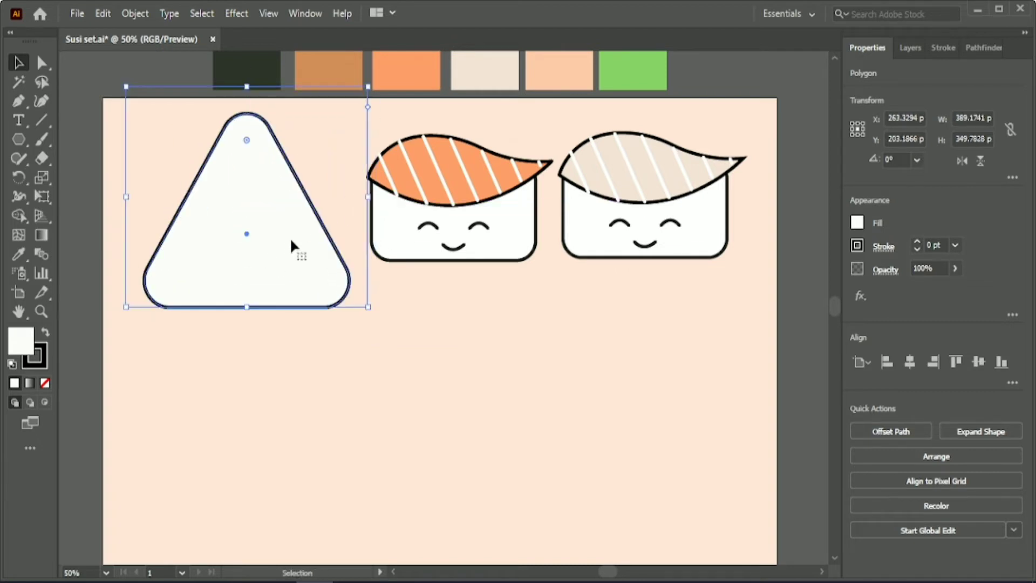
Add points on the bottom and right edges and nudge the anchors to puff out the outline.
left_click(19, 103)
left_click(247, 307)
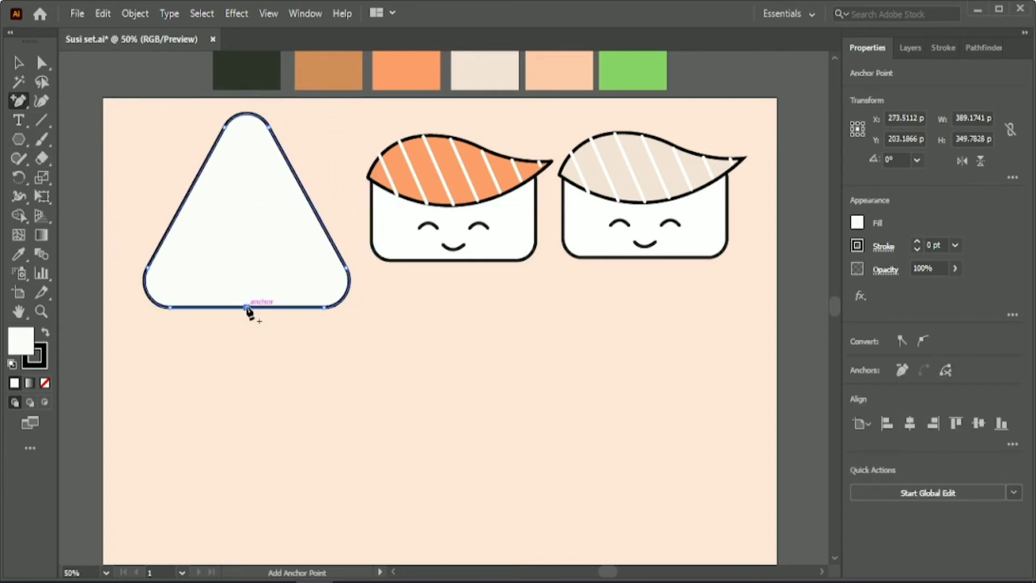
left_click(306, 195)
key("v")
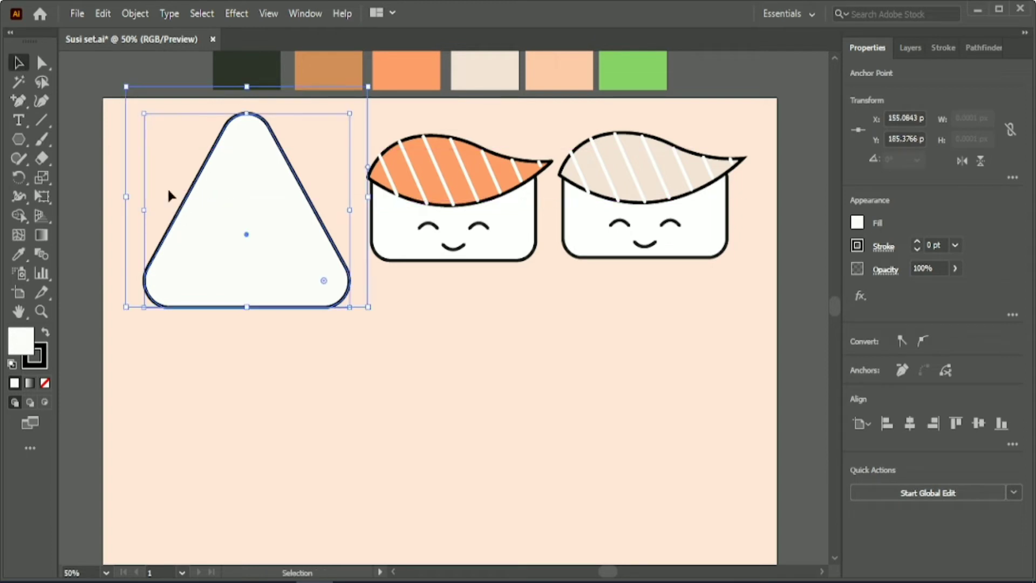
key("a")
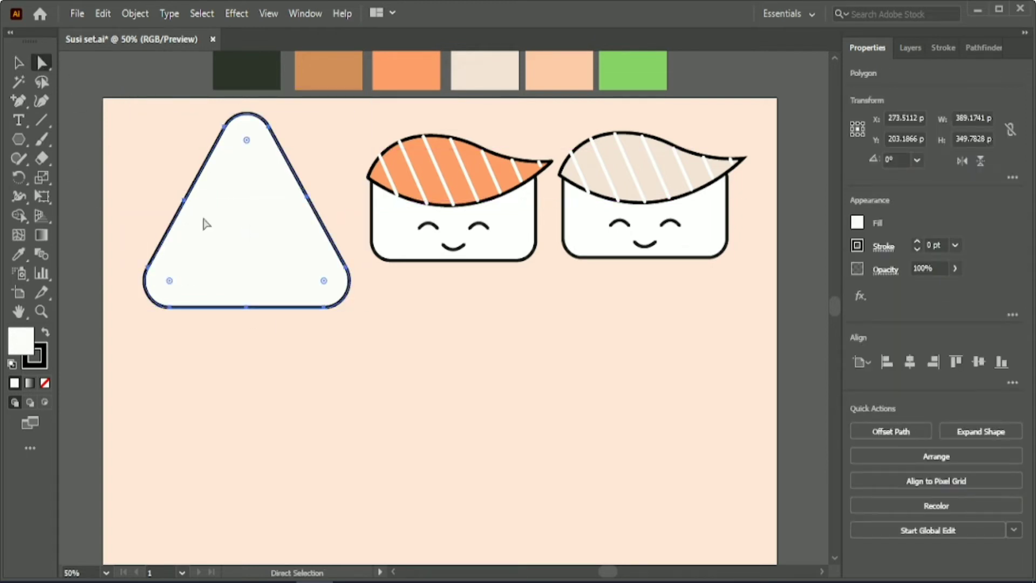
left_click_drag(247, 307, 247, 312)
left_click_drag(306, 201, 308, 201)
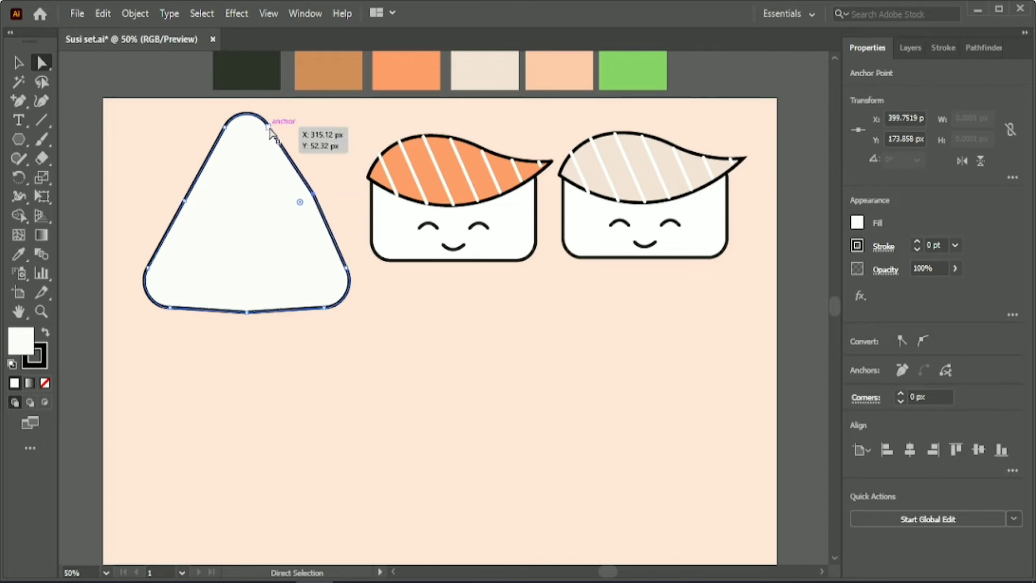
left_click_drag(269, 130, 271, 129)
left_click_drag(185, 201, 187, 204)
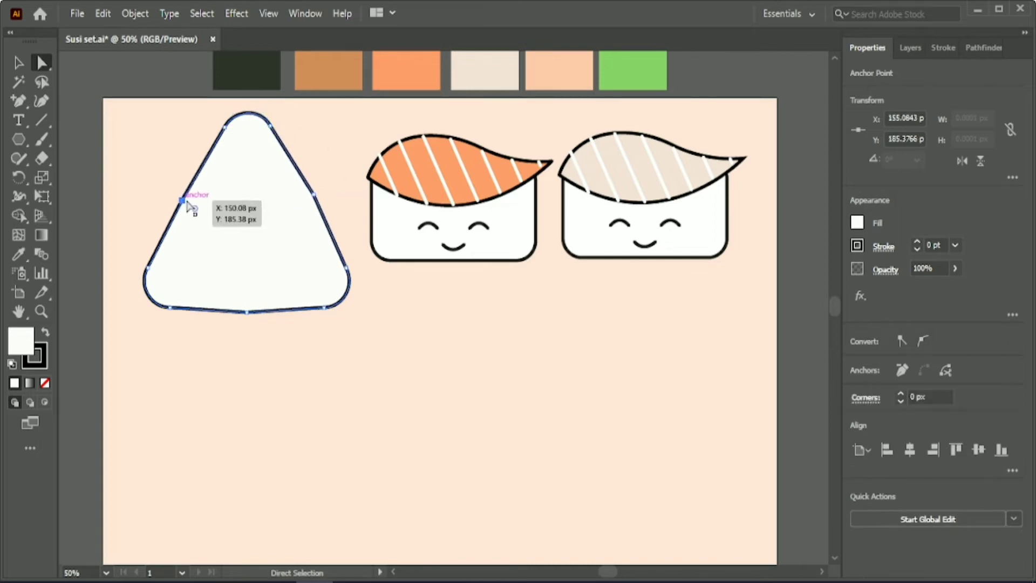
Round the left-side anchor into a smooth curve for softer onigiri sides.
left_click(225, 127)
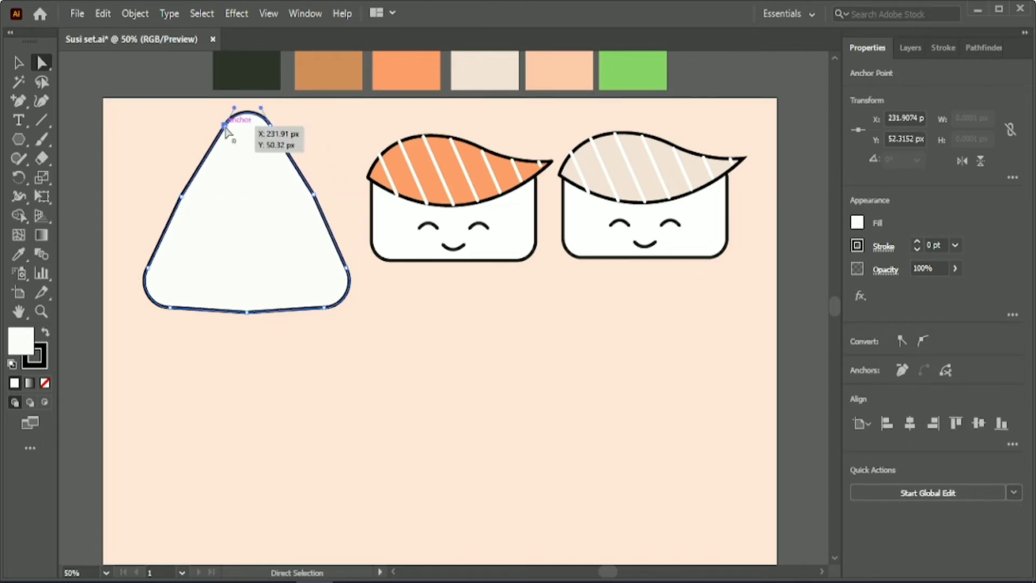
left_click(147, 269)
left_click(348, 272)
left_click(276, 253)
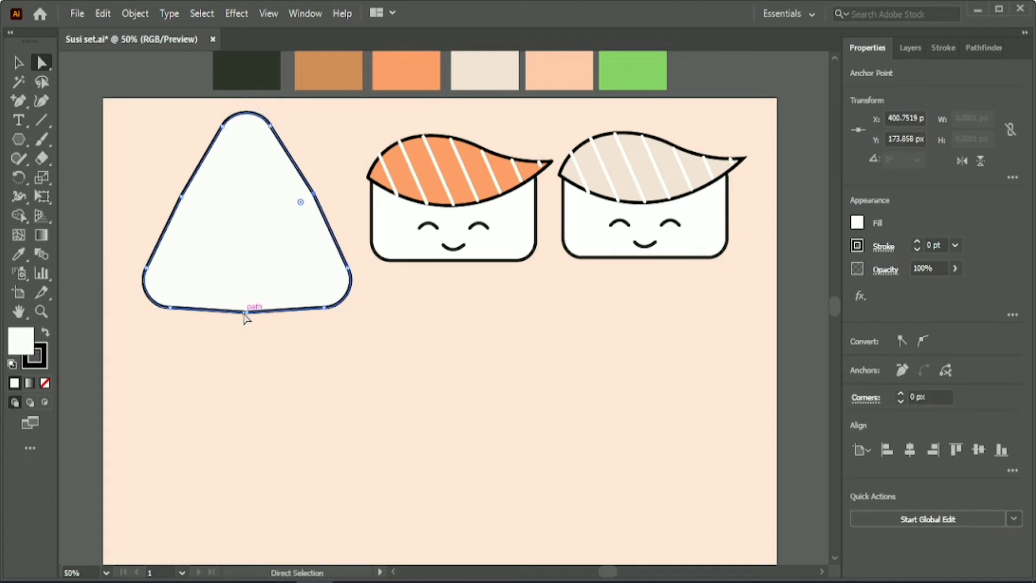
left_click(171, 309)
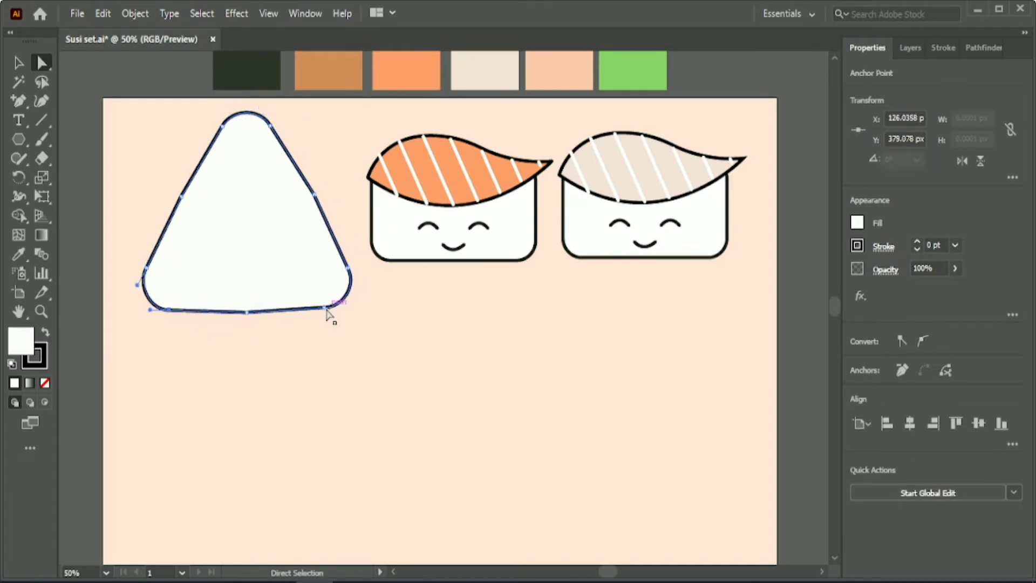
left_click(182, 196)
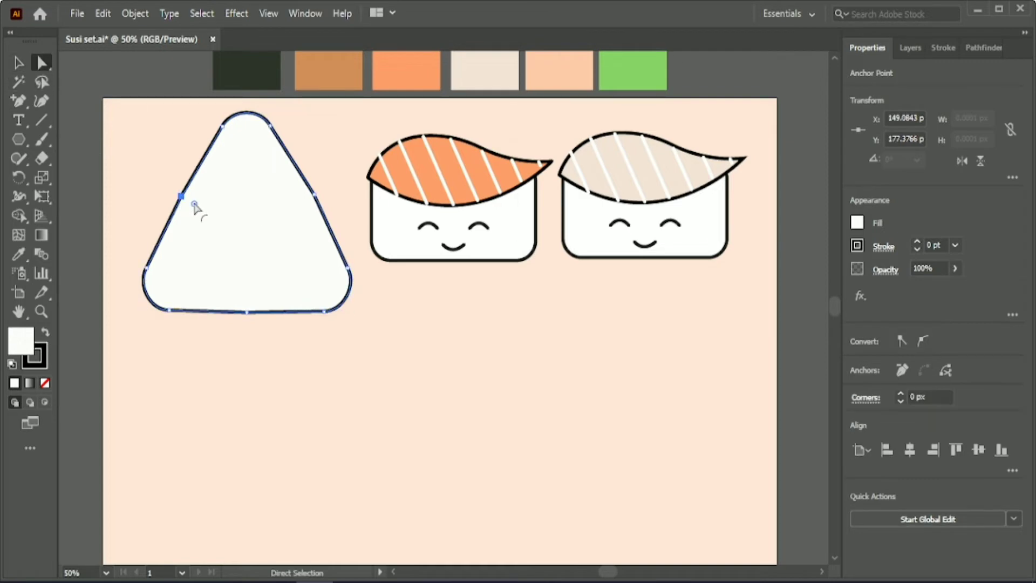
left_click_drag(194, 207, 324, 278)
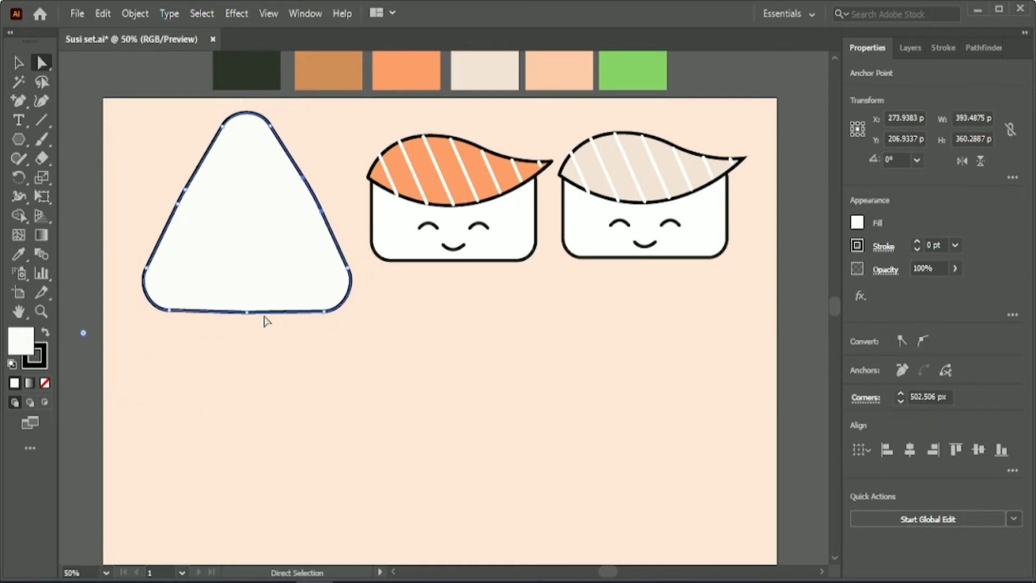
left_click(270, 127)
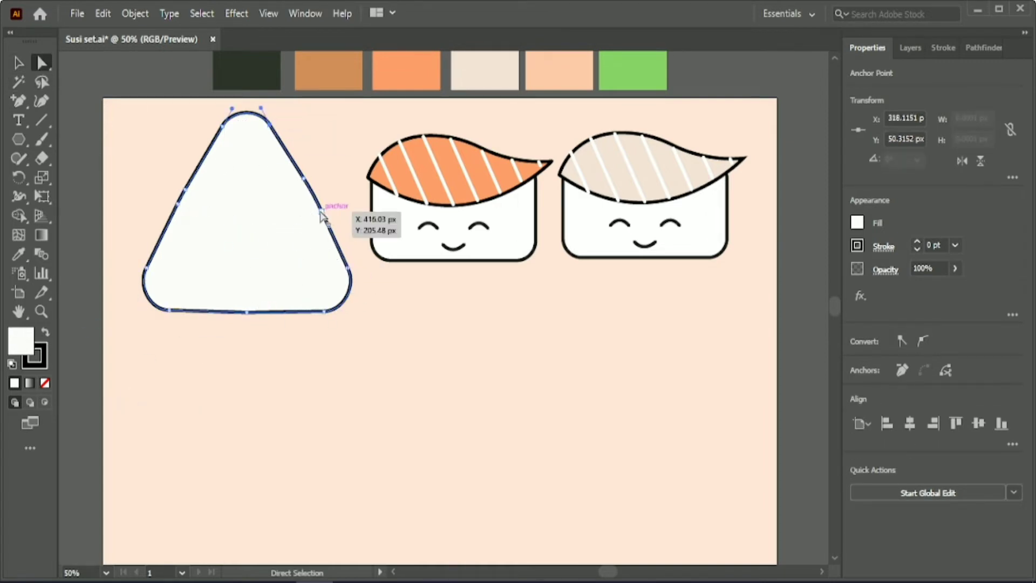
left_click(19, 63)
left_click(225, 385)
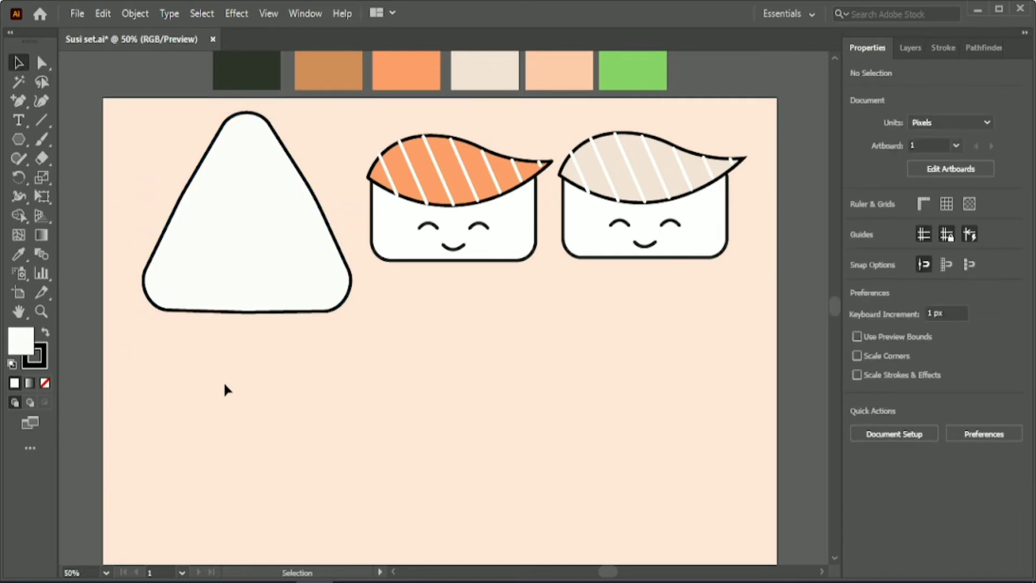
scroll(223, 381, "up", 1)
Draw a black, strokeless rounded rectangle over the lower onigiri.
left_click(18, 139)
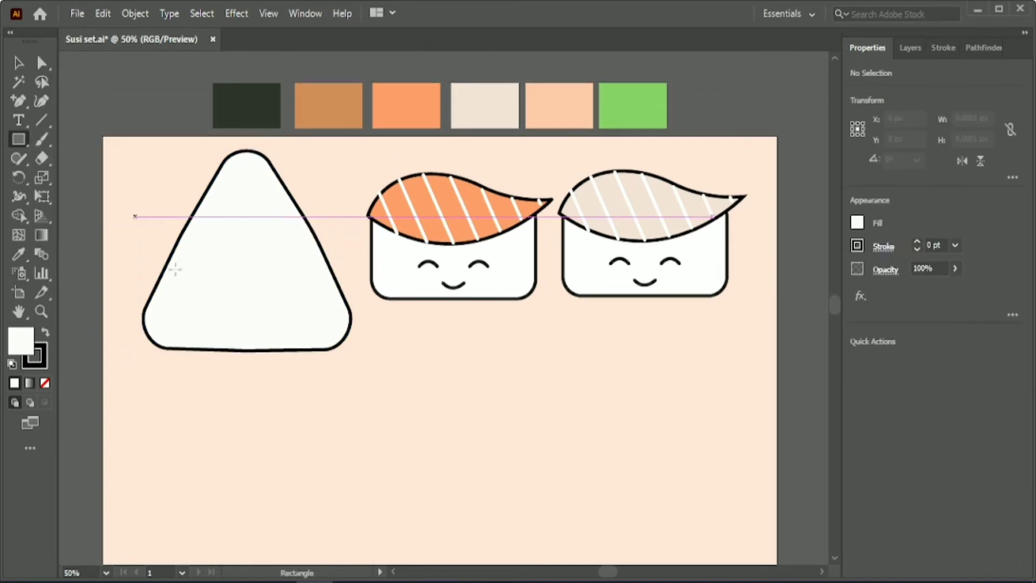
left_click_drag(209, 282, 295, 383)
key("shift+x")
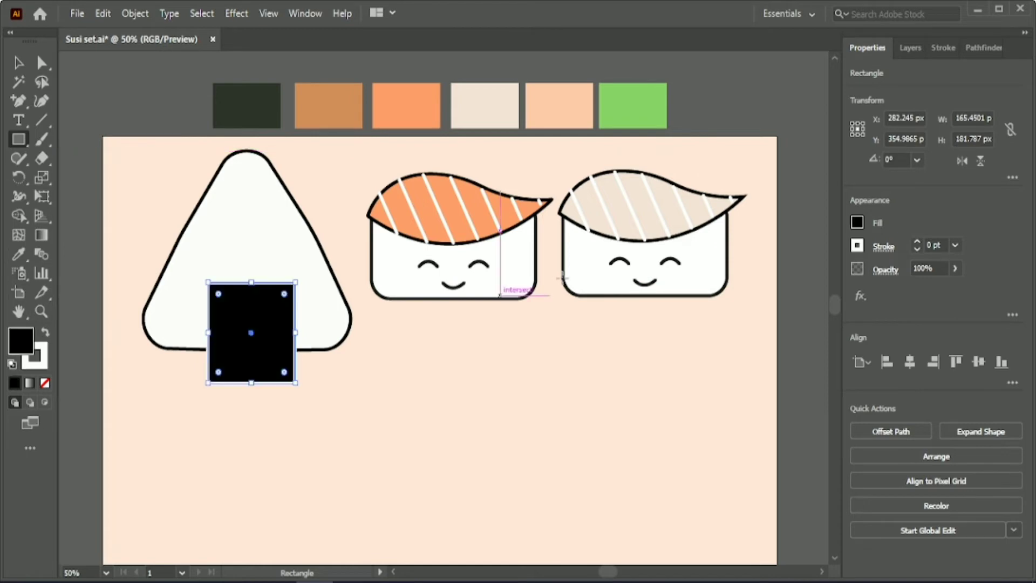
left_click(917, 249)
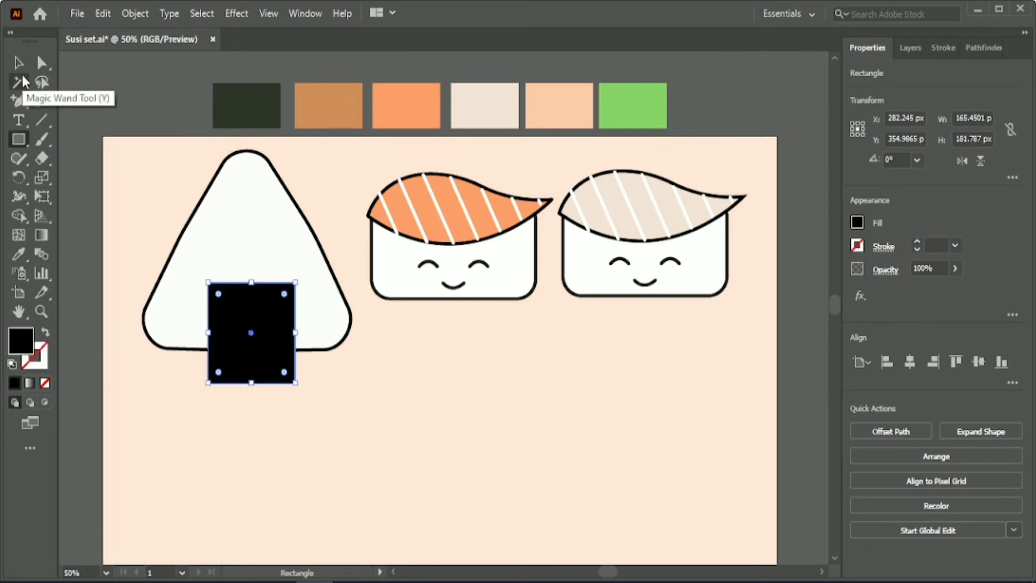
key("a")
mouse_move(218, 294)
left_mouse_down()
mouse_move(233, 302)
mouse_move(189, 332)
left_mouse_up()
left_click(21, 64)
Widen the black rounded rectangle on both sides past the onigiri edges.
left_click_drag(284, 427, 288, 307)
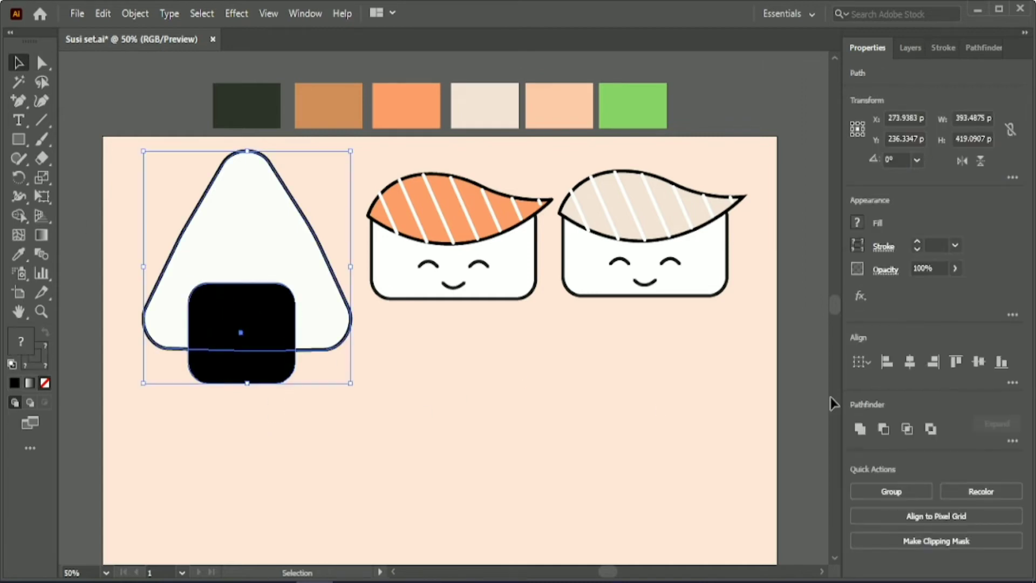
left_click(355, 415)
left_click(234, 330)
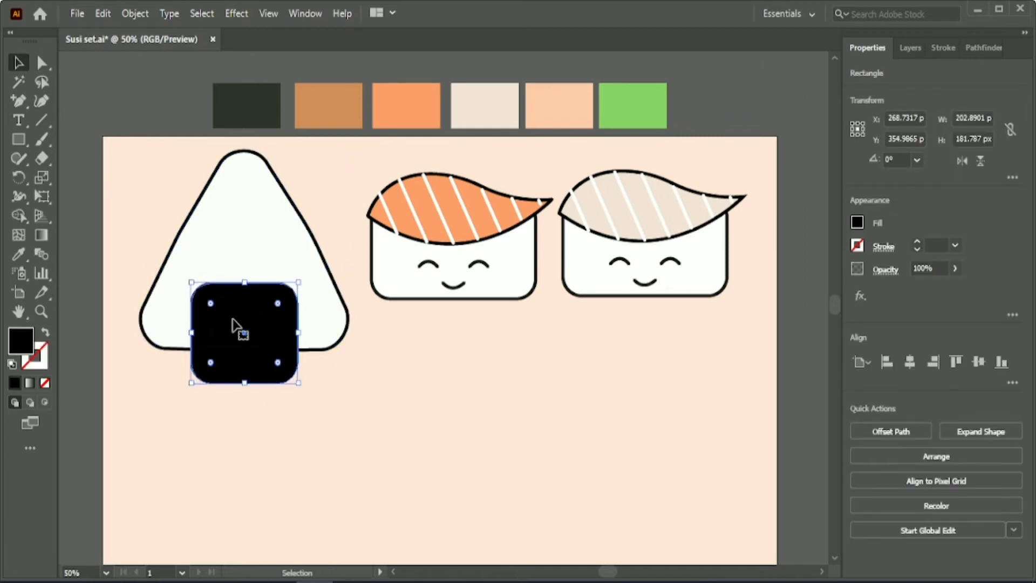
left_click_drag(191, 330, 182, 329)
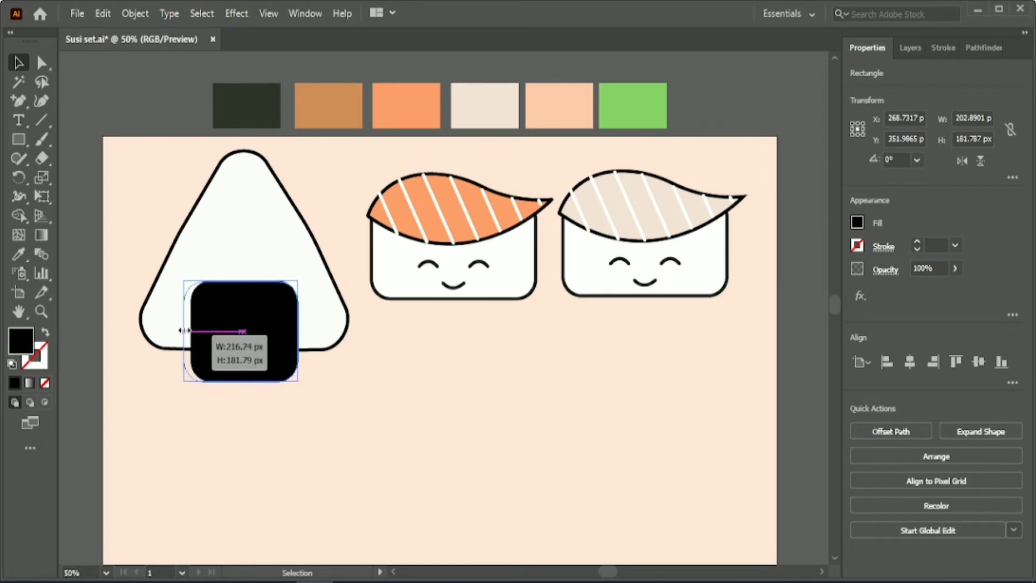
left_click_drag(298, 331, 303, 330)
left_click_drag(236, 440, 311, 251)
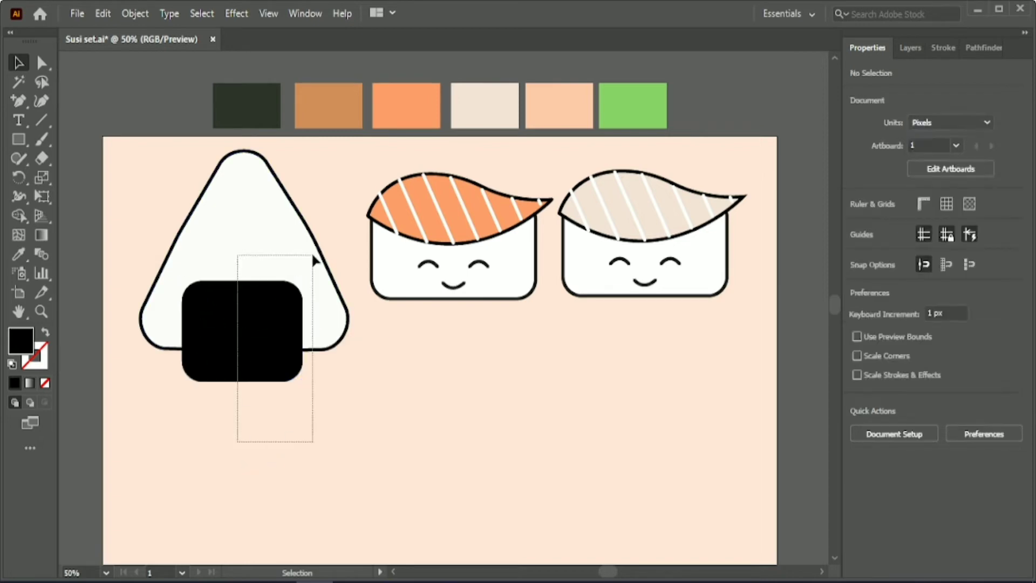
left_click(289, 426)
scroll(286, 416, "up", 1)
left_click(272, 396)
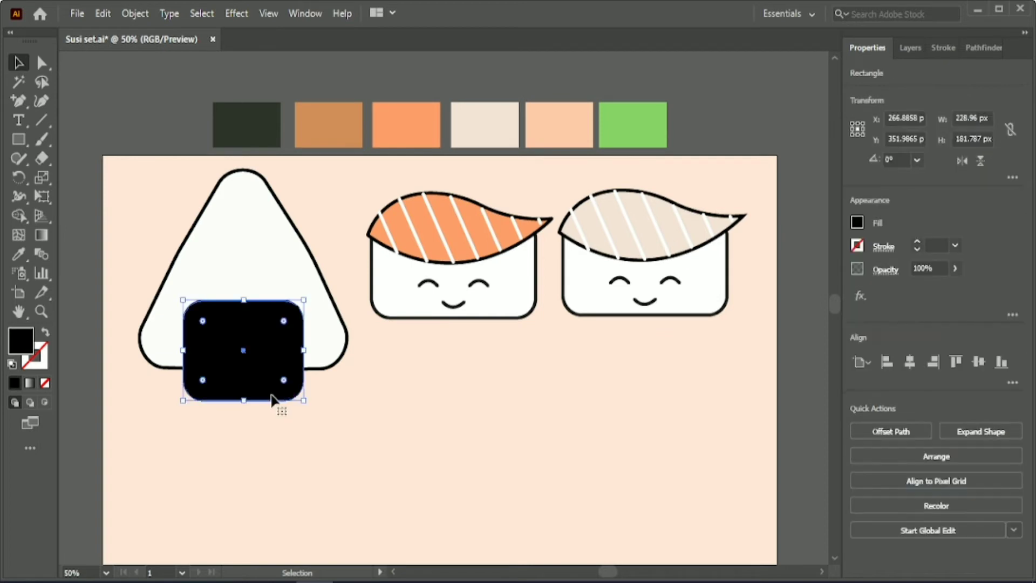
Trim the rectangle flush with the onigiri outline using Shape Builder.
left_click_drag(269, 440, 253, 324)
key("shift+m")
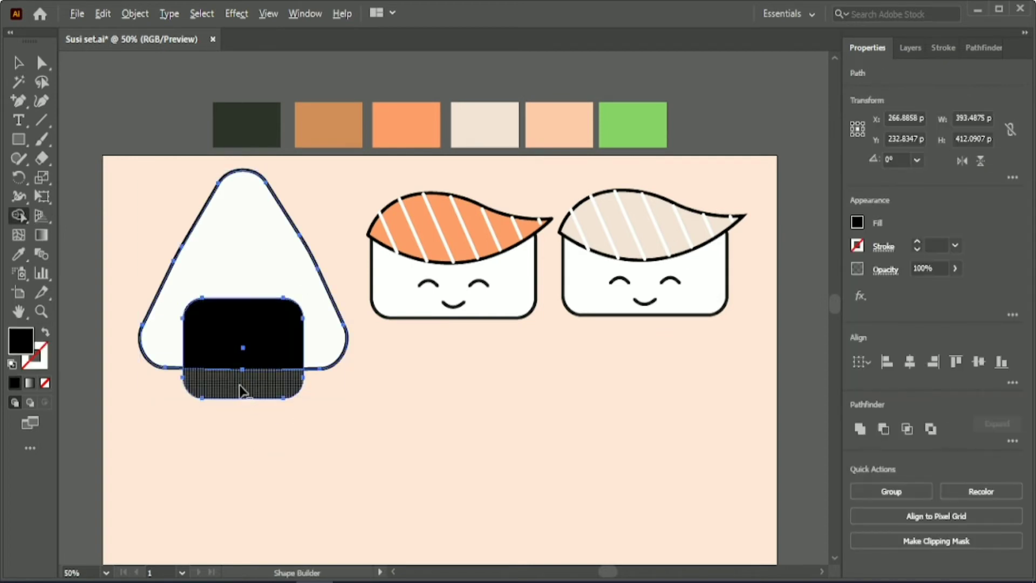
left_click(241, 384, "alt")
left_click(19, 63)
left_click(236, 413)
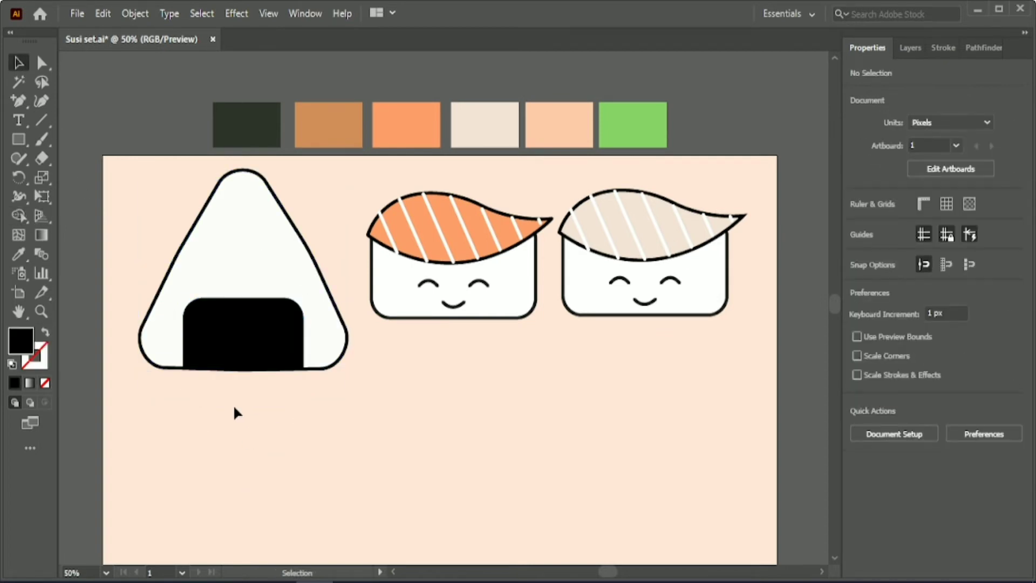
key("ctrl+1")
Draw a curved smile and an arched eye on the onigiri with the Pen tool.
scroll(231, 410, "up", 3)
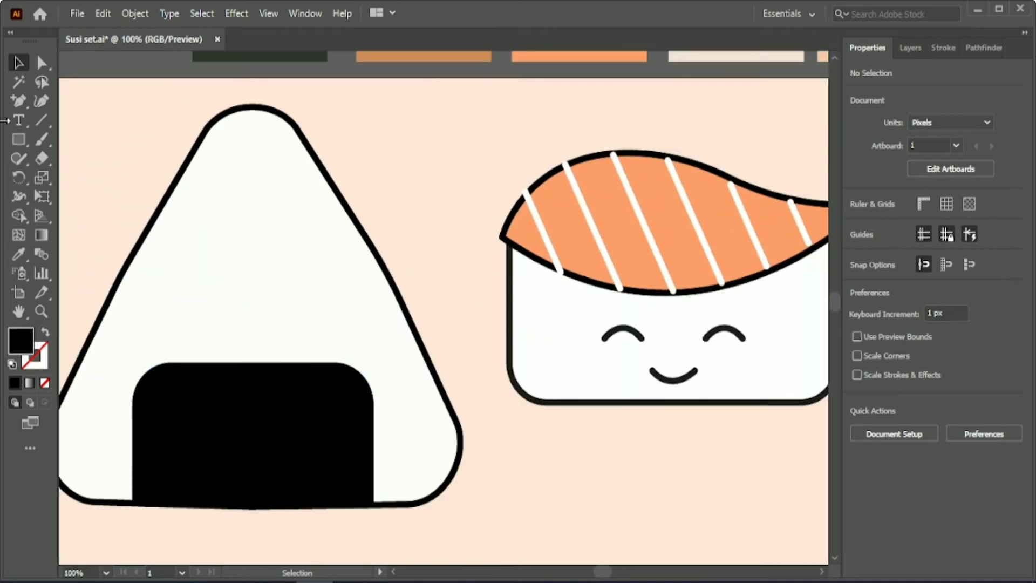
mouse_move(18, 101)
left_mouse_down()
mouse_move(45, 120)
mouse_move(81, 101)
left_mouse_up()
left_click(229, 282)
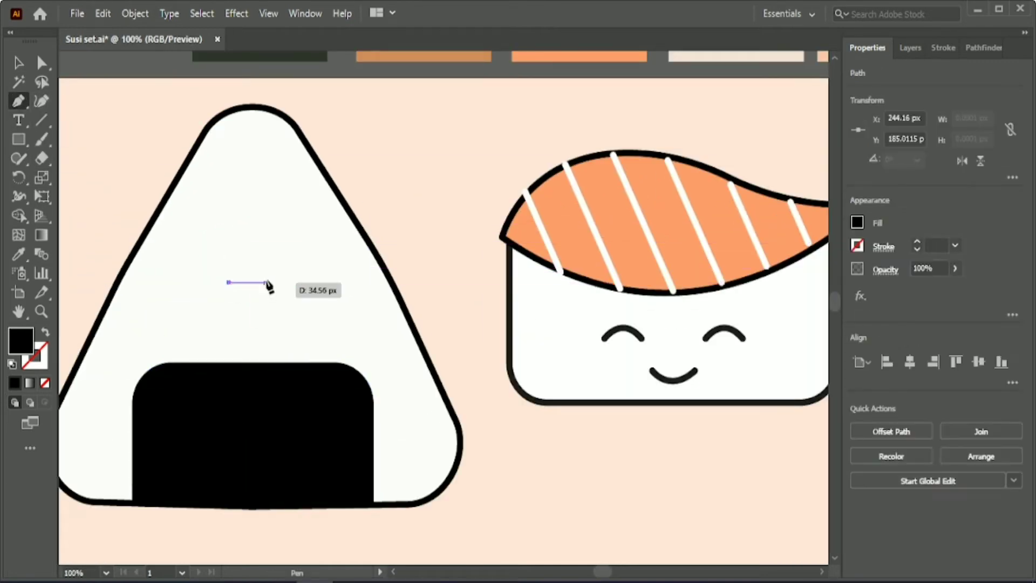
left_click_drag(288, 264, 286, 263)
left_click_drag(296, 308, 267, 282)
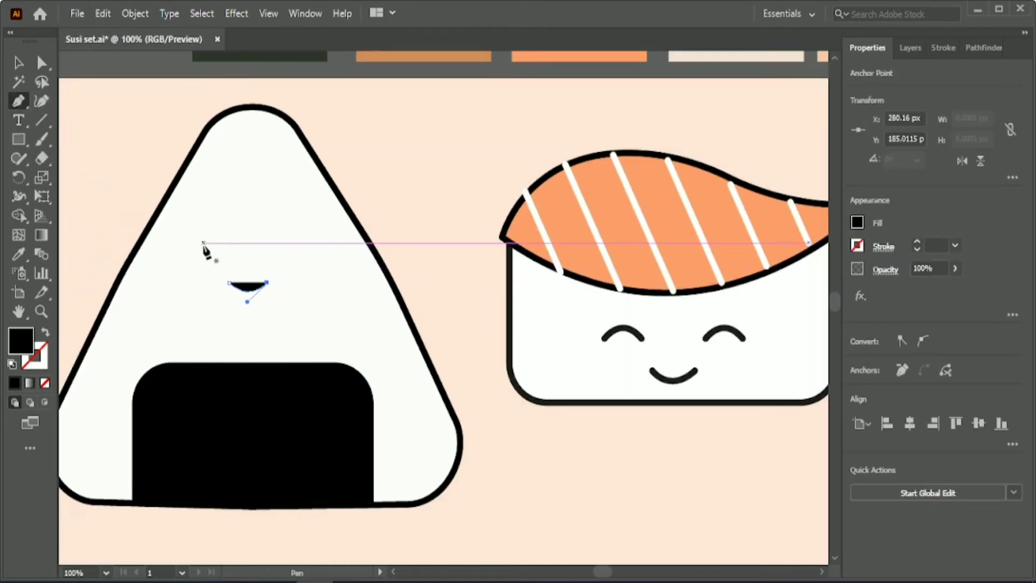
left_click(189, 238)
left_click_drag(226, 238, 246, 264)
key("v")
Give the eye and smile the nigiri face's 6 pt black stroke via Eyedropper.
left_click(207, 234)
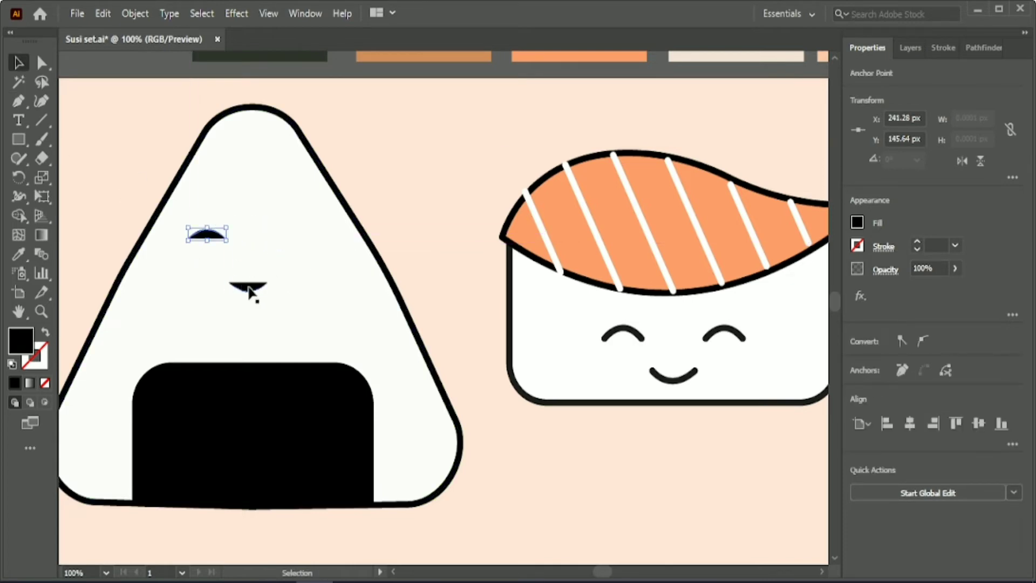
left_click(247, 285, "shift")
left_click(19, 254)
left_click(361, 216)
left_click(18, 64)
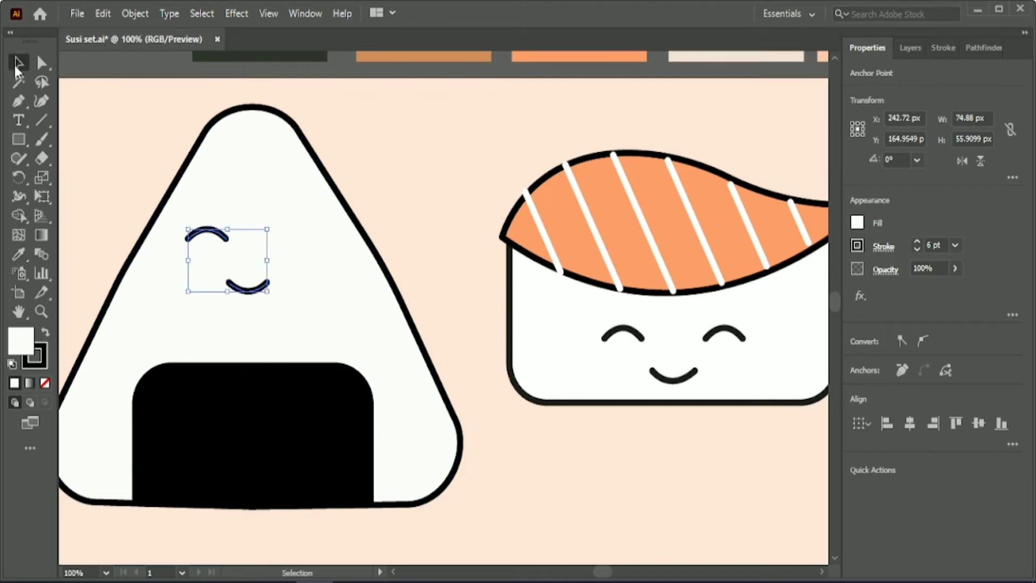
left_click(139, 148)
Draw the last curled lash off the onigiri's left eye.
key("p")
scroll(206, 235, "up", 2)
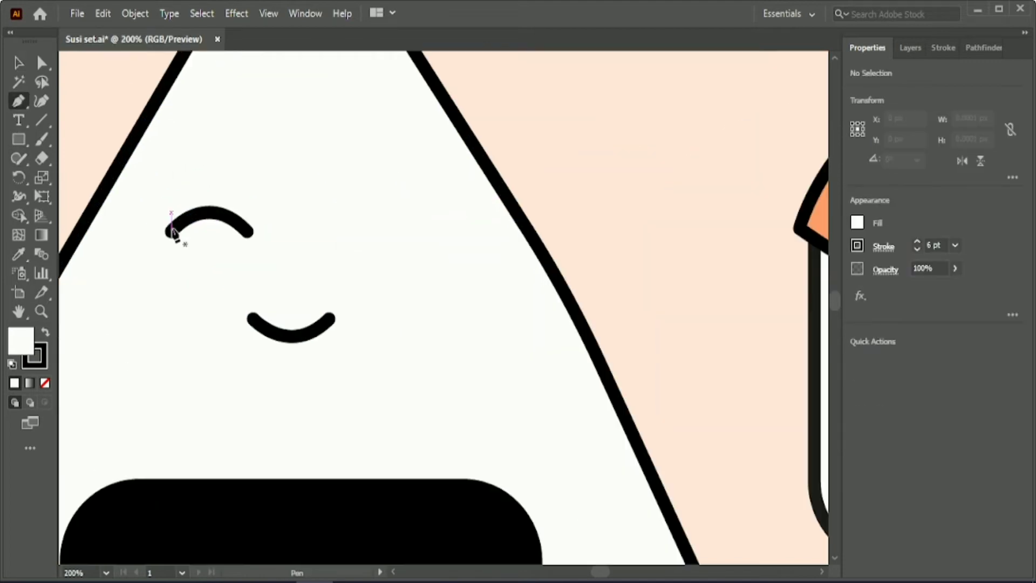
mouse_move(170, 229)
left_mouse_down()
mouse_move(152, 203)
mouse_move(215, 236)
left_mouse_up()
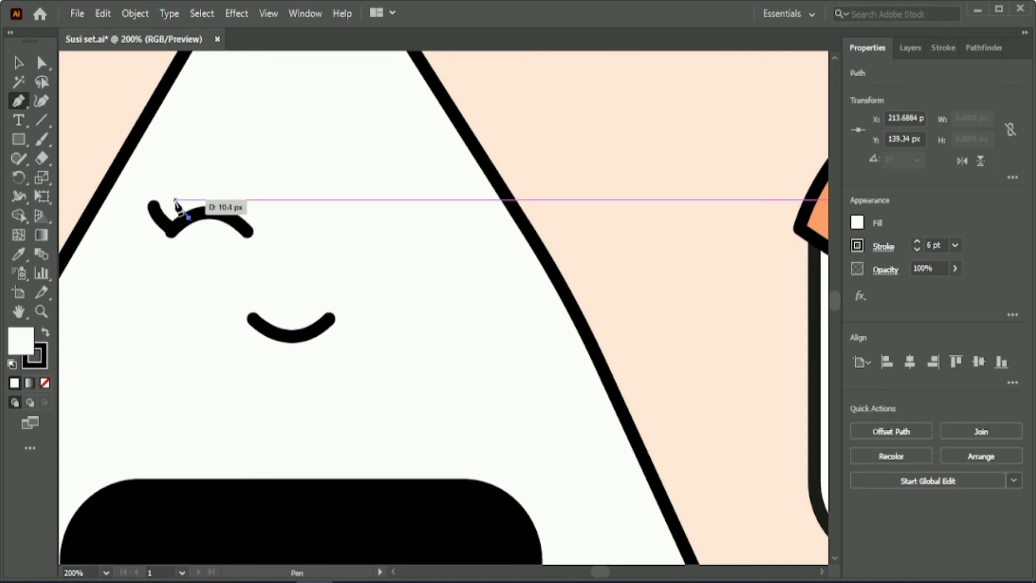
left_click_drag(183, 205, 176, 195)
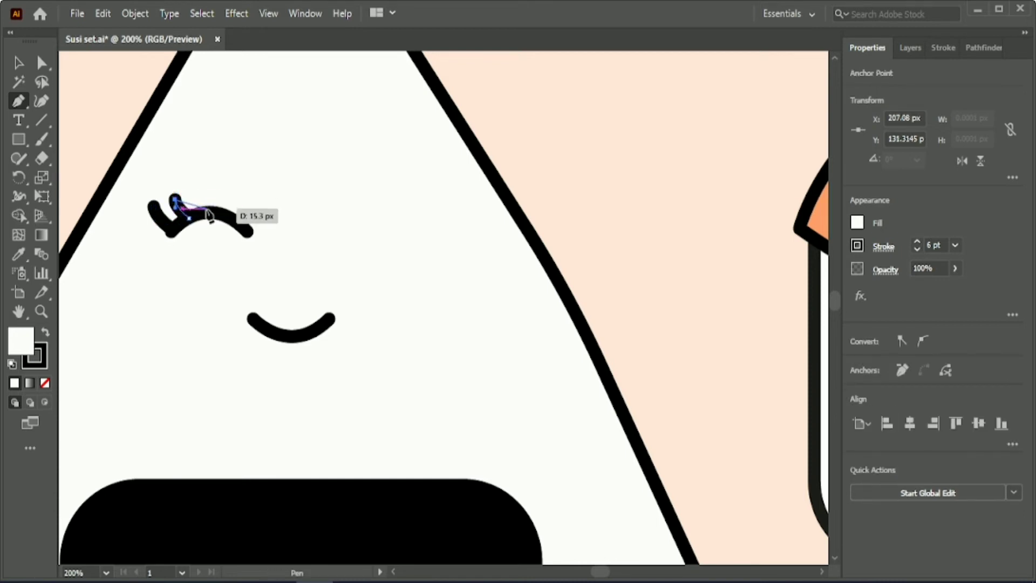
left_click_drag(203, 215, 192, 196)
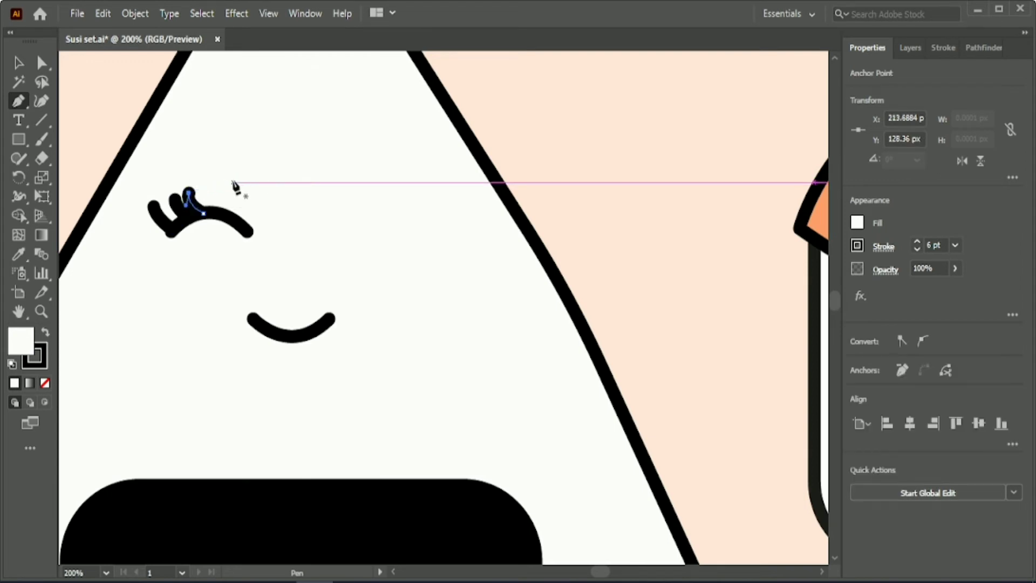
key("v")
Select the eye arc with all its lashes and group them.
left_click(198, 206)
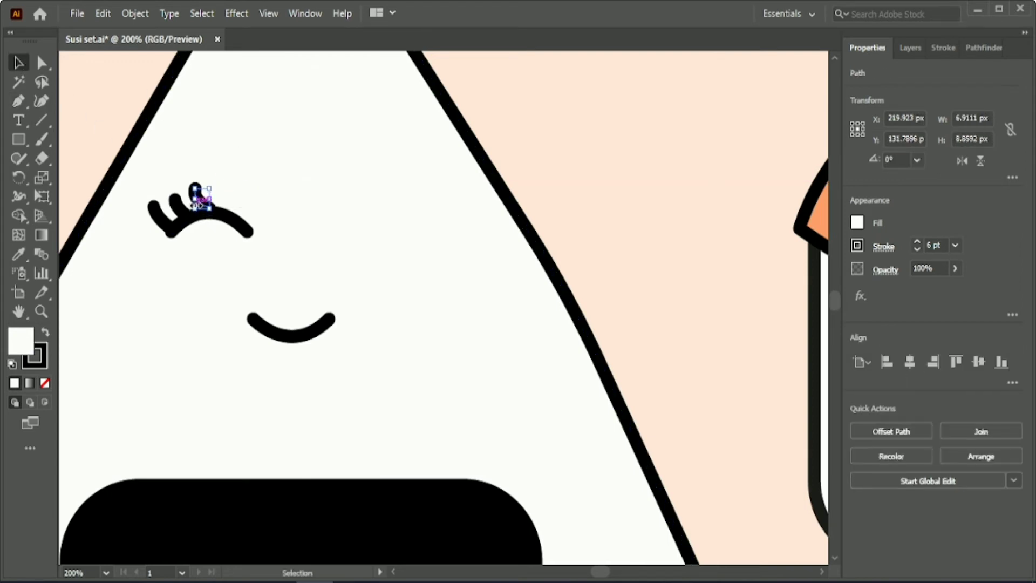
left_click(267, 157)
left_click(225, 219)
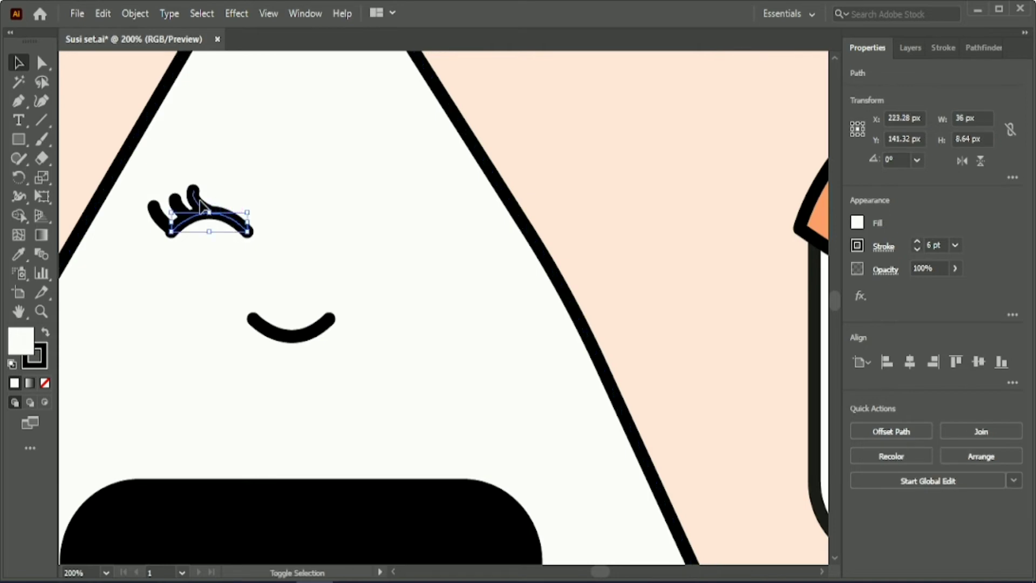
left_click(168, 218, "shift")
left_click(981, 491)
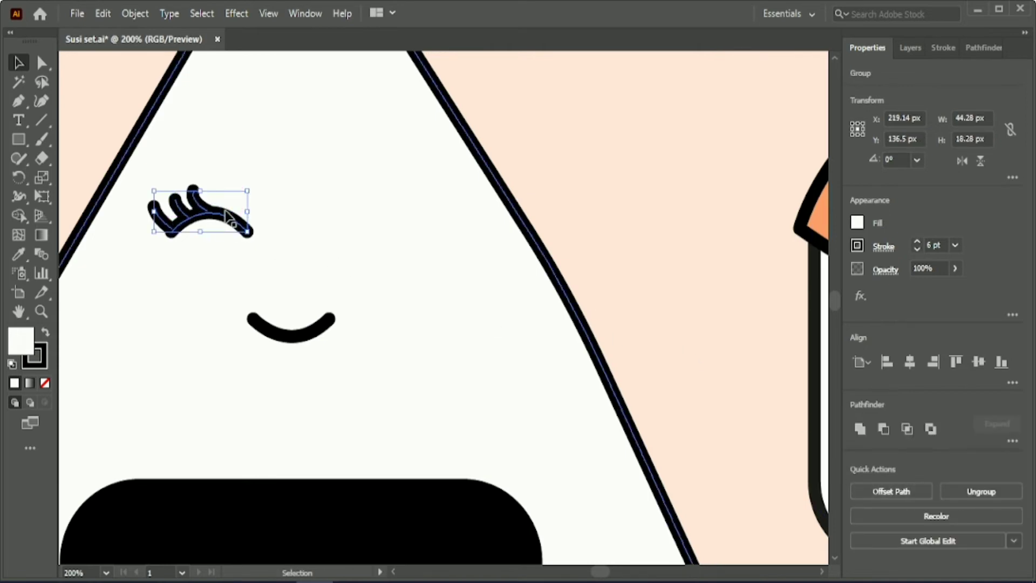
key("ctrl+shift+a")
left_click(216, 218)
Copy the lashed eye to the right side of the face and reflect it vertically.
left_click_drag(216, 219, 365, 219)
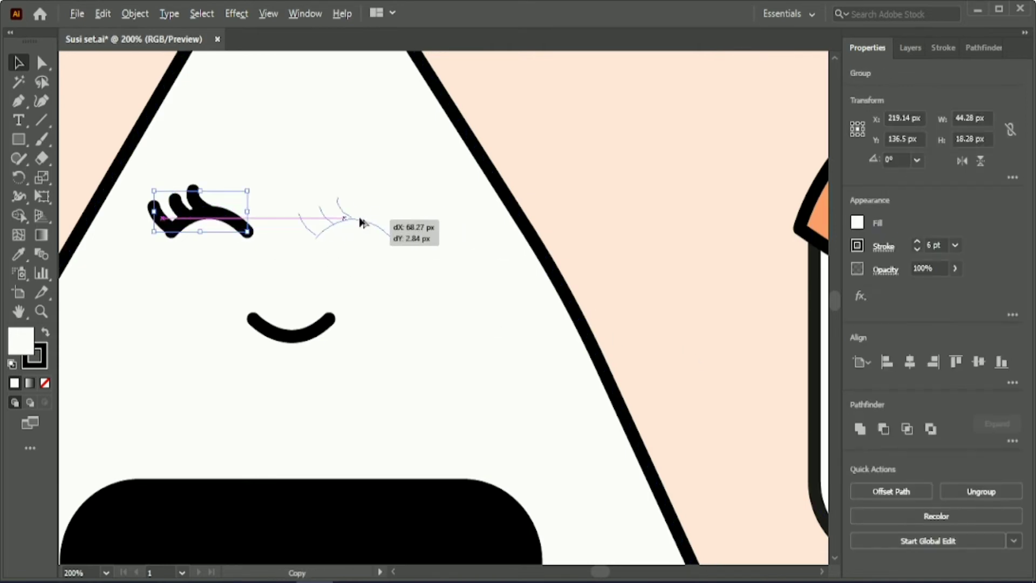
right_click(360, 217)
left_click(564, 477)
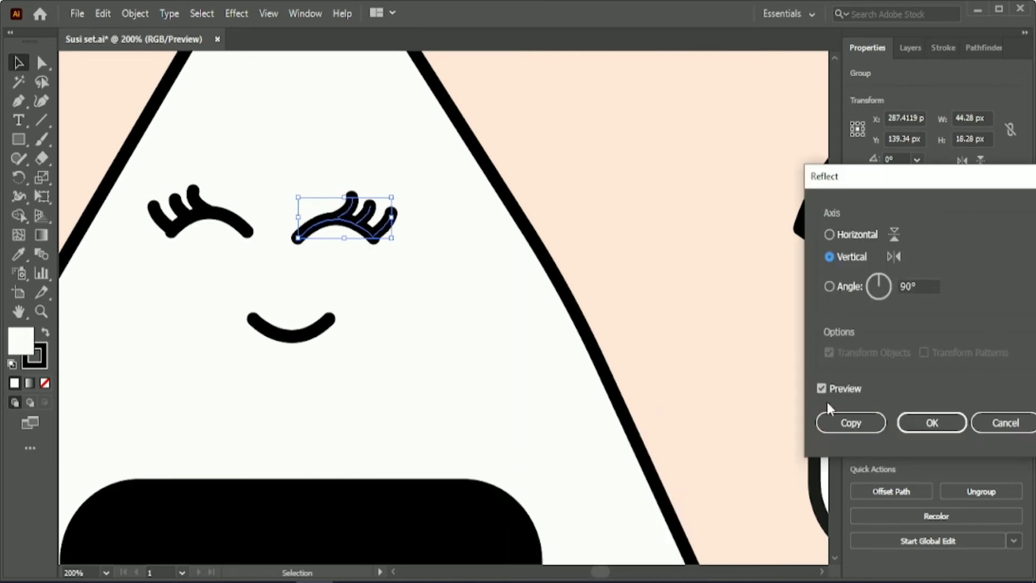
left_click(927, 423)
left_click(233, 227, "shift")
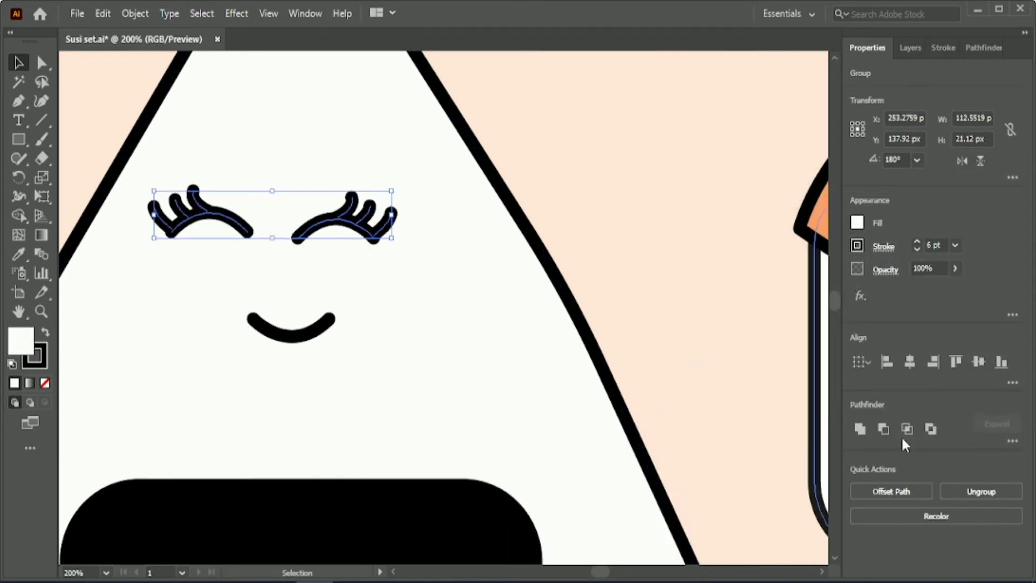
left_click(955, 499)
left_click(345, 247)
left_click(324, 221)
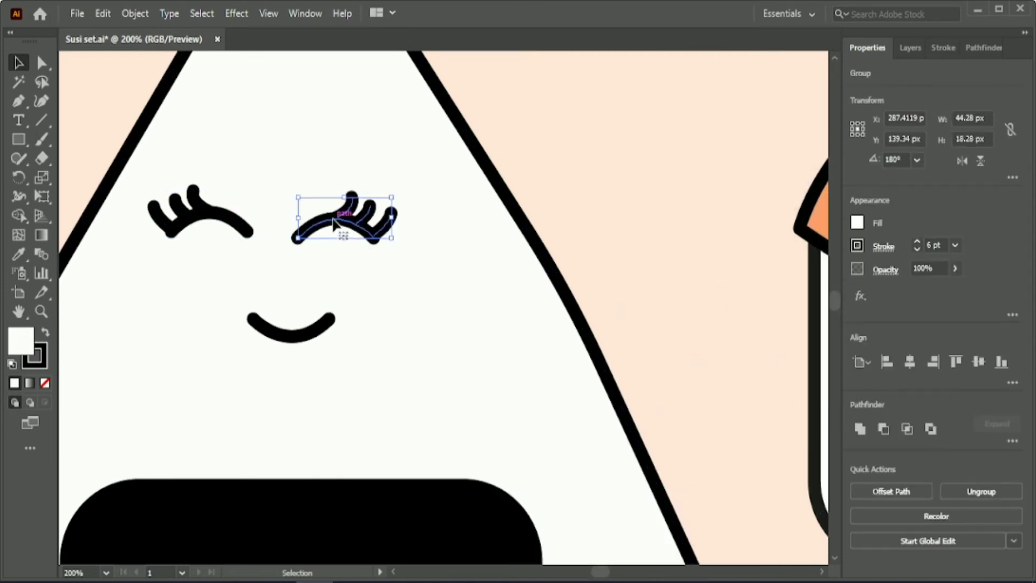
left_click(244, 225)
left_click(584, 165)
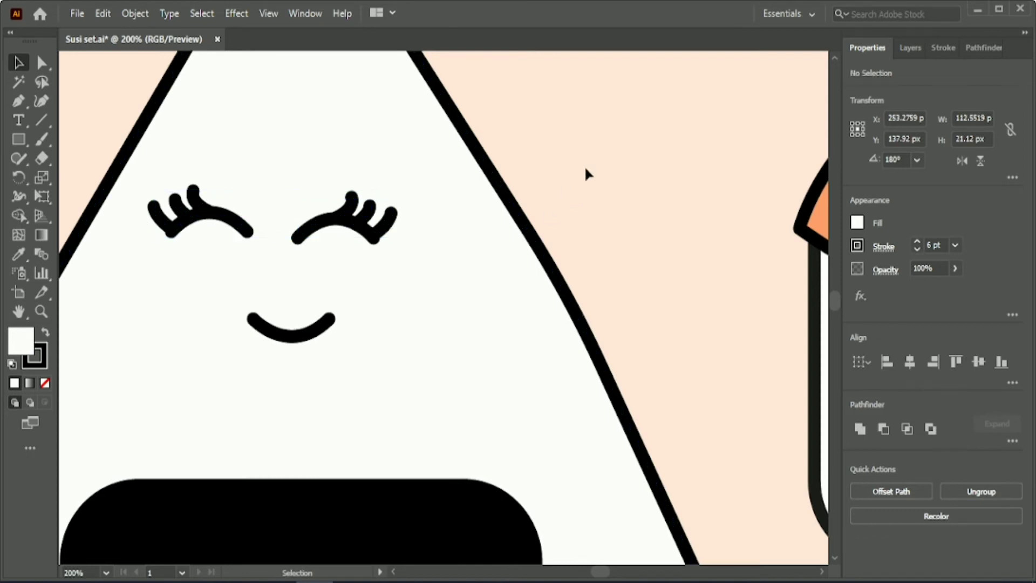
Bottom-align the left and right lashed eyes and group them into one pair.
scroll(585, 165, "down", 1)
scroll(585, 168, "down", 1)
left_click_drag(600, 574, 604, 574)
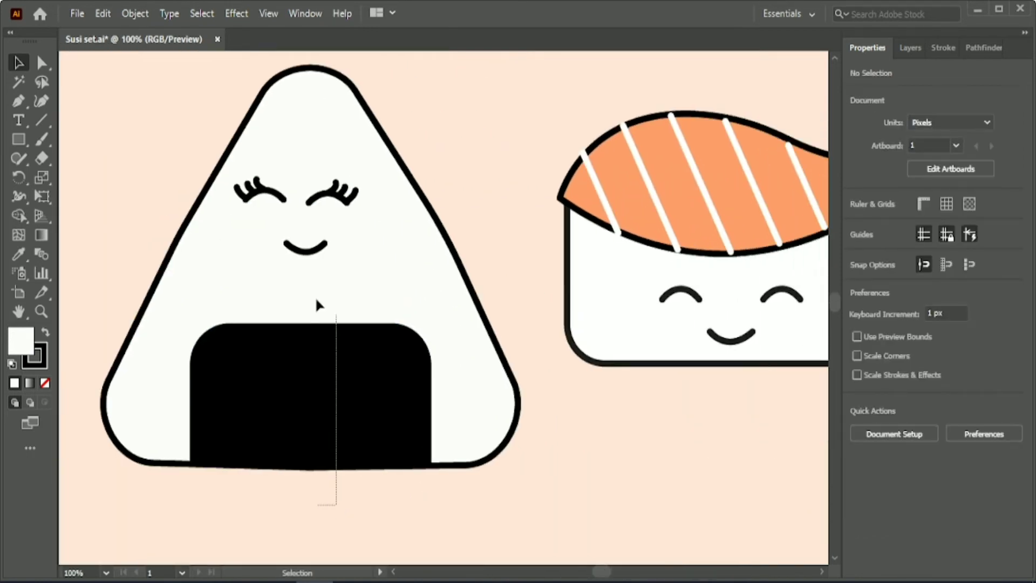
left_click_drag(358, 506, 302, 184)
left_click(253, 189)
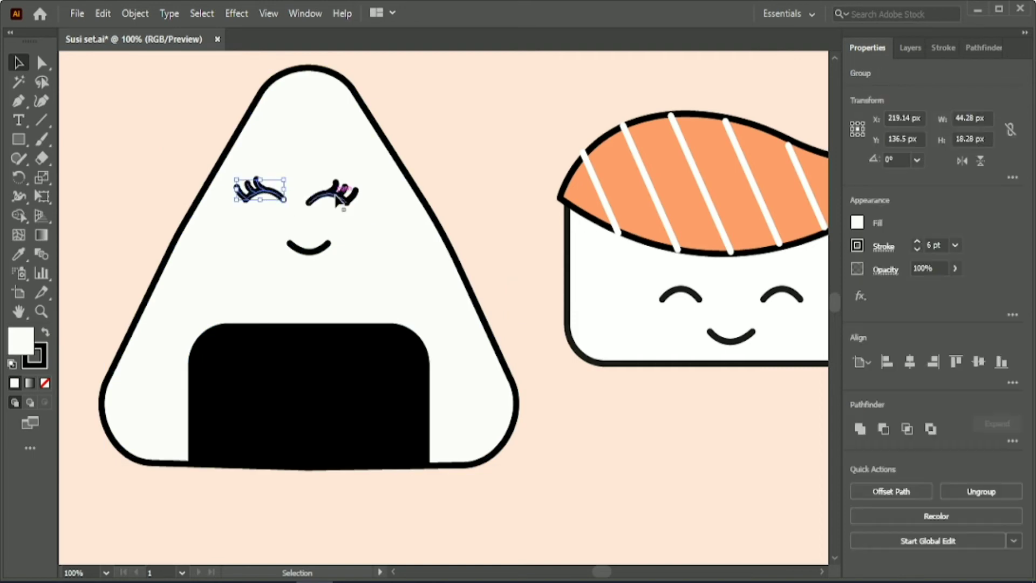
left_click(332, 198, "shift")
left_click(1001, 365)
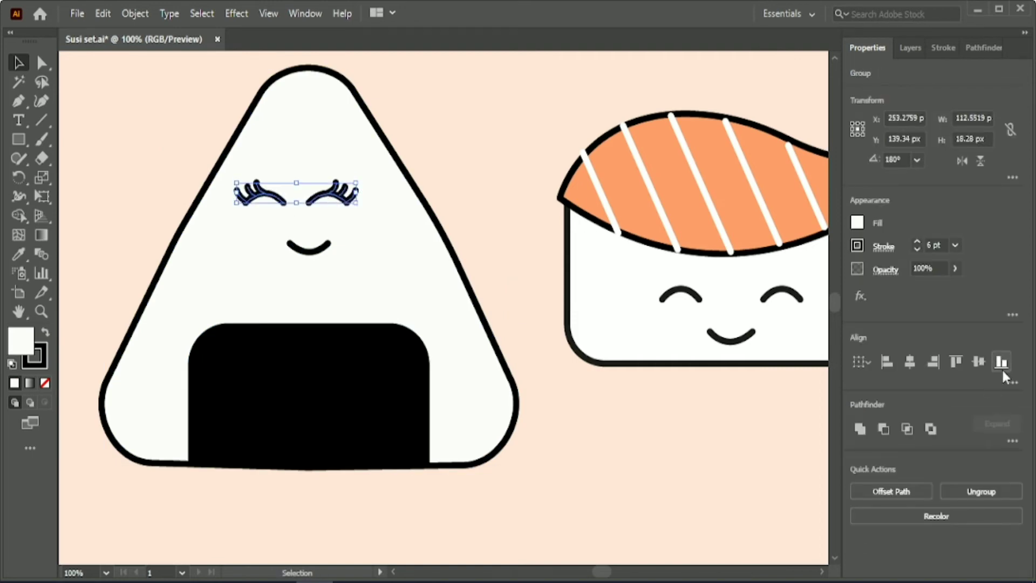
left_click(989, 491)
Spread the eyes slightly wider and centre the eyes and mouth horizontally on the onigiri.
left_click_drag(306, 516, 521, 287)
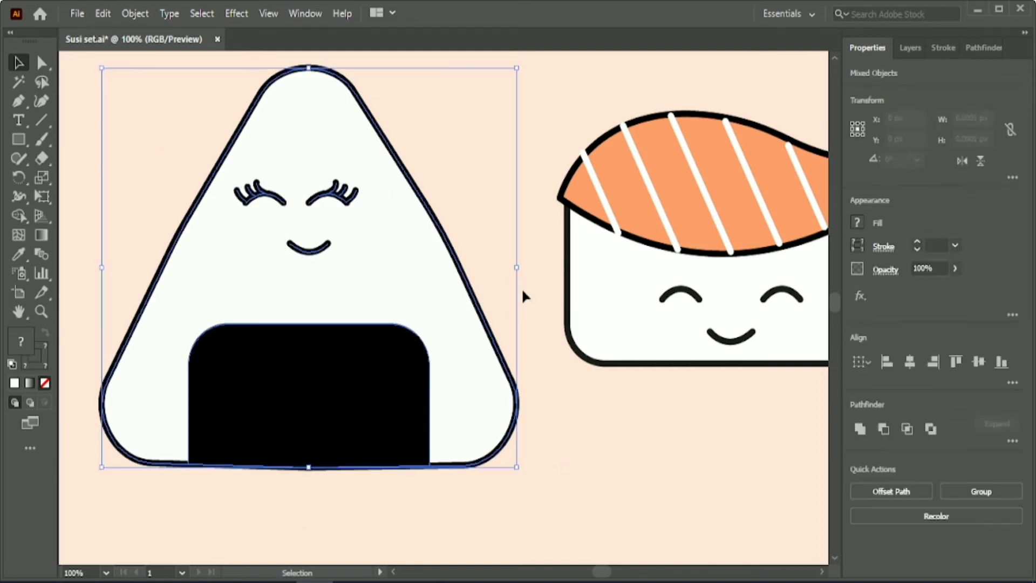
left_click(911, 360)
left_click(540, 345)
left_click(306, 251)
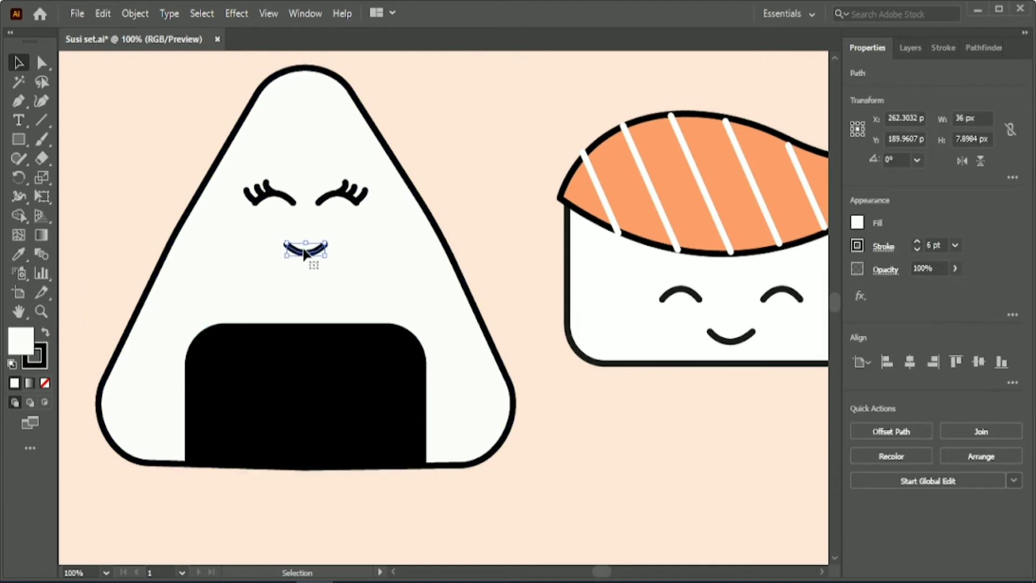
left_click(346, 198)
left_click_drag(370, 195, 398, 196)
left_click(414, 272)
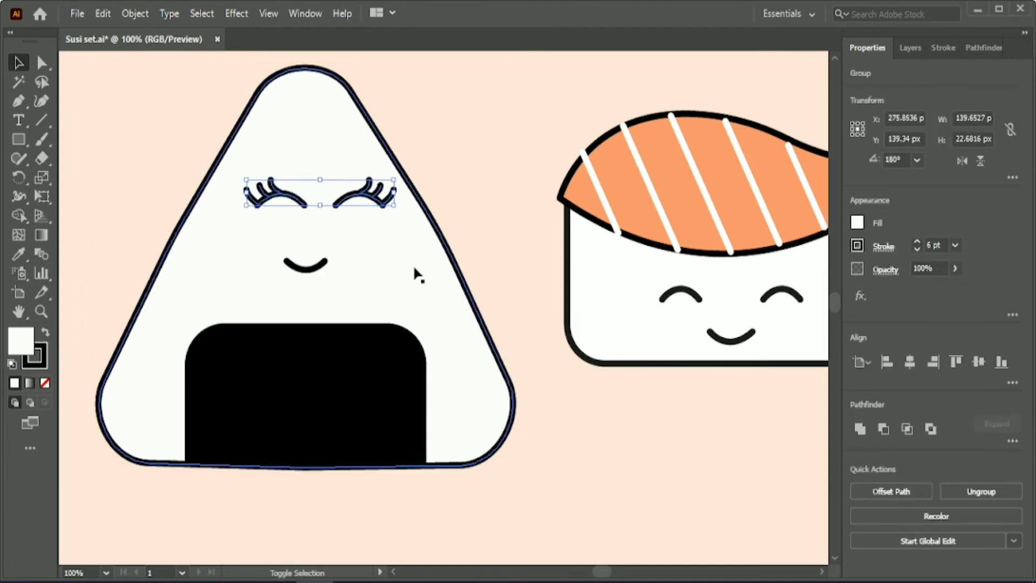
left_click(910, 360)
Nudge the eyes and mouth down slightly, then scroll out to the whole artboard.
left_click(551, 475)
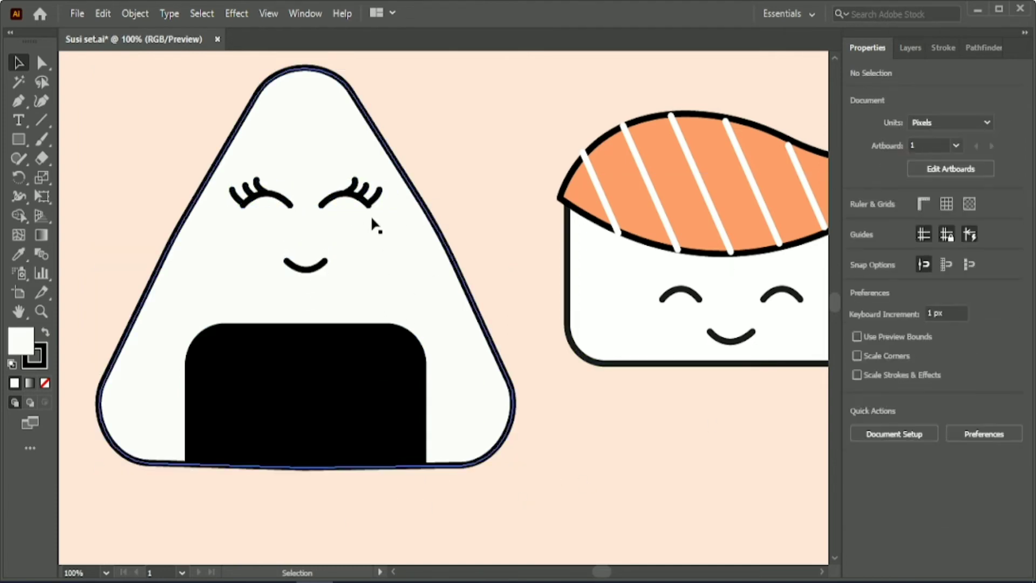
left_click(361, 201)
left_click_drag(362, 201, 361, 209)
left_click_drag(305, 264, 305, 273)
left_click(339, 211)
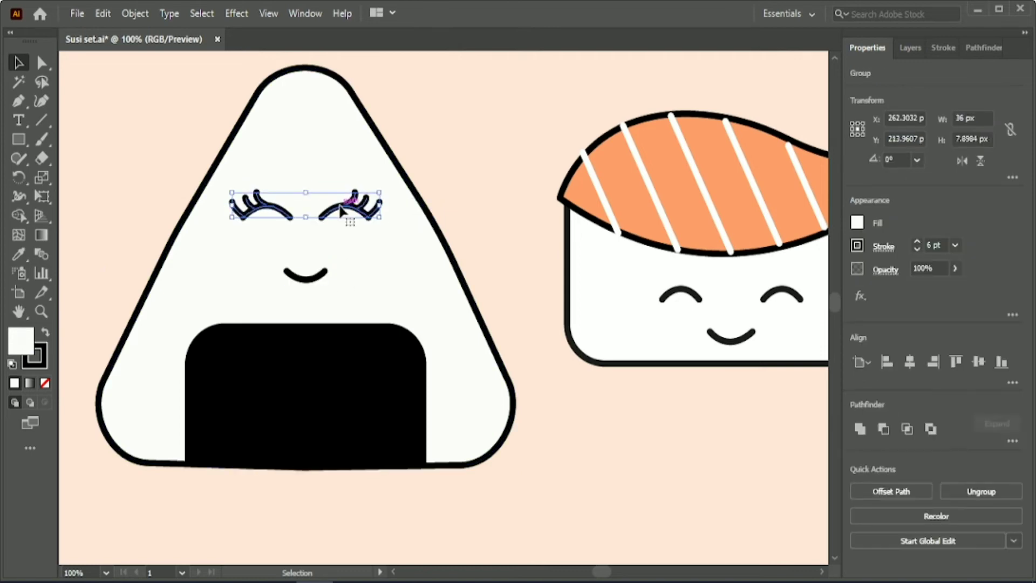
left_click(446, 115)
scroll(445, 116, "down", 1)
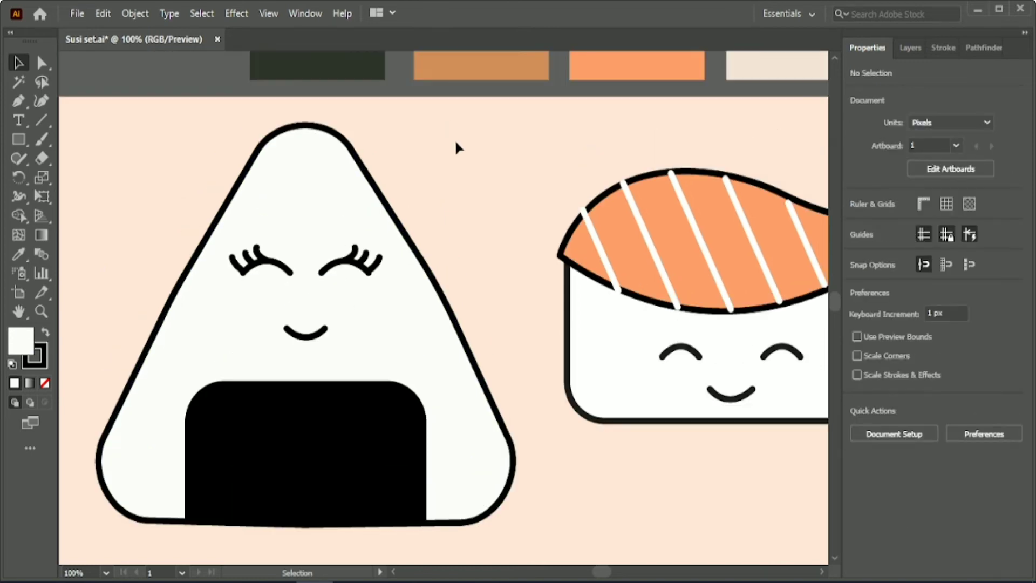
scroll(454, 139, "down", 1)
scroll(581, 518, "right", 3)
scroll(486, 410, "down", 2)
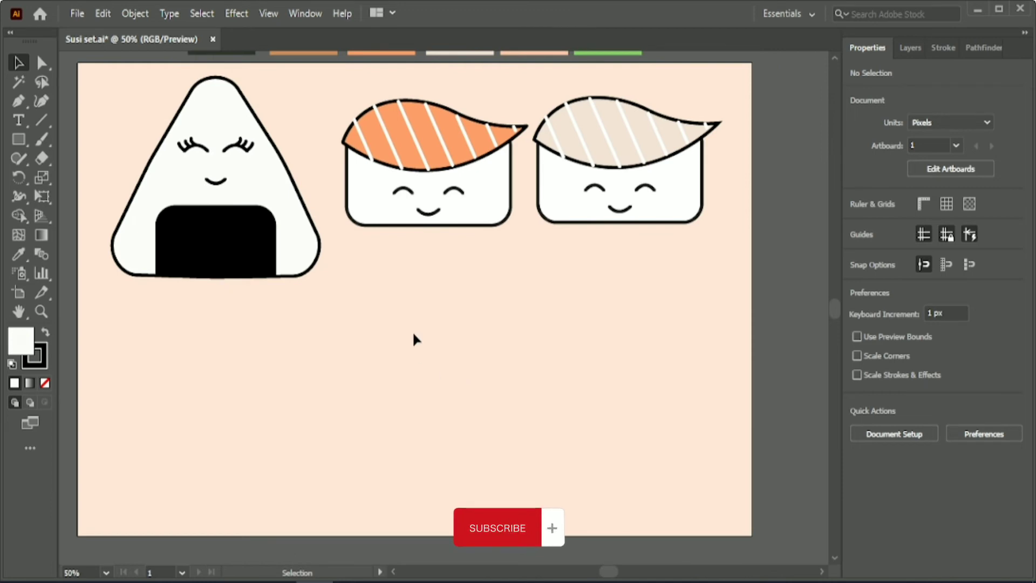
Draw a small oval below the onigiri as the bow's knot.
left_click_drag(22, 144, 81, 176)
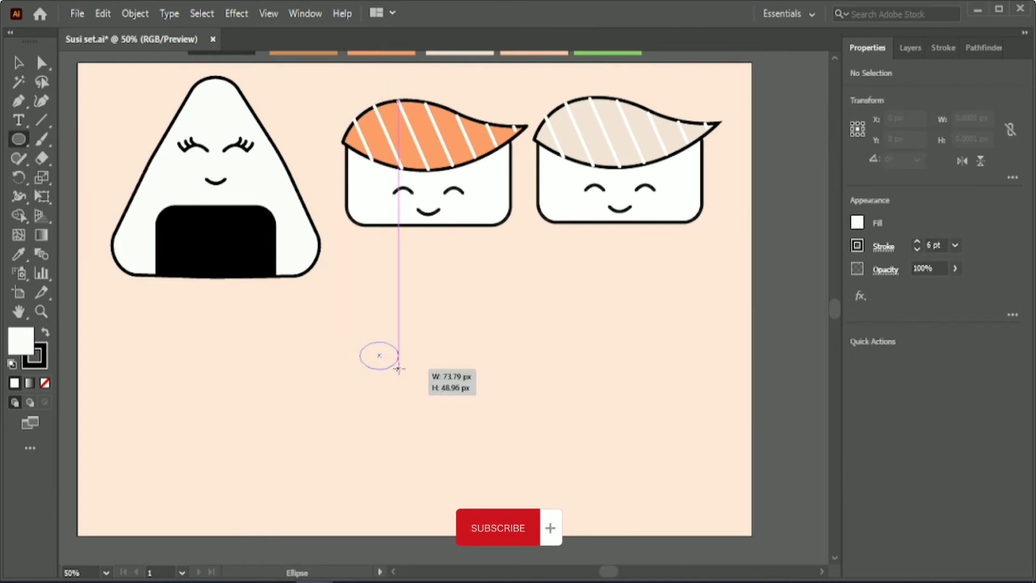
left_click_drag(359, 341, 400, 370)
left_click(24, 76)
scroll(289, 294, "up", 1)
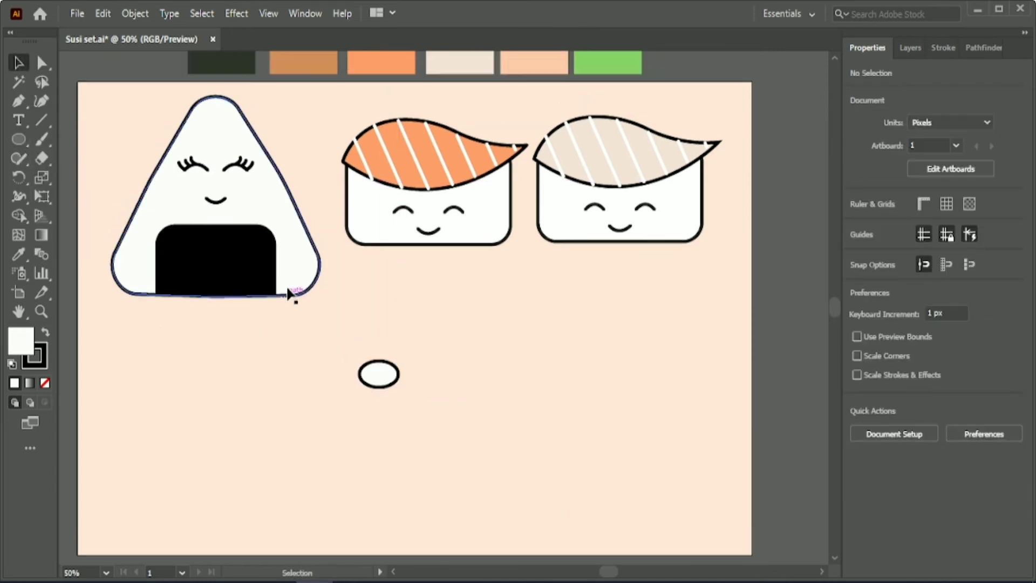
Make a small right-pointing peach triangle wing with no outline beside the oval.
left_click(286, 296)
left_click_drag(284, 242, 315, 486)
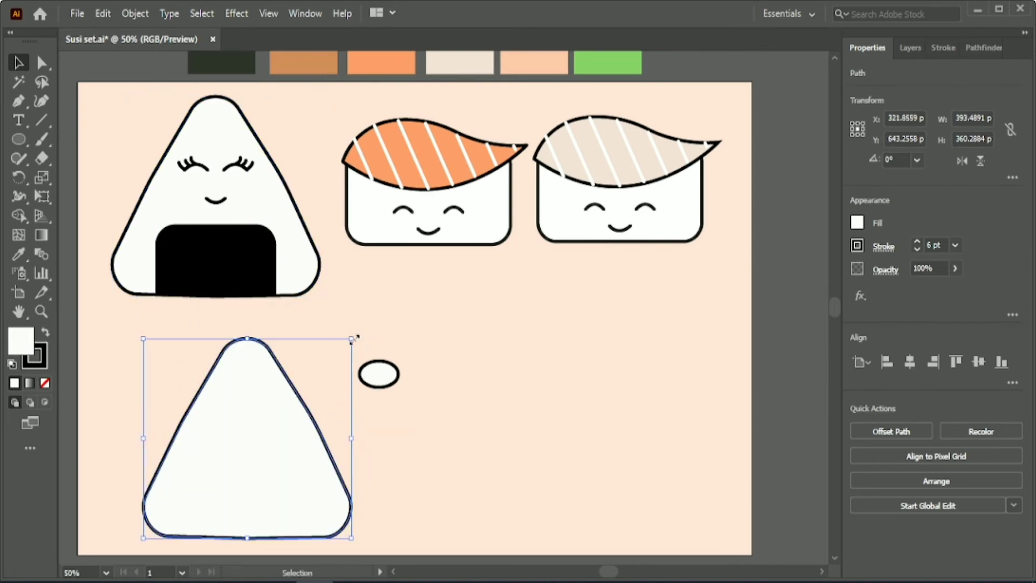
mouse_move(356, 337)
left_mouse_down()
mouse_move(233, 444)
mouse_move(243, 539)
left_mouse_up()
mouse_move(204, 493)
left_mouse_down()
mouse_move(348, 375)
mouse_move(315, 369)
left_mouse_up()
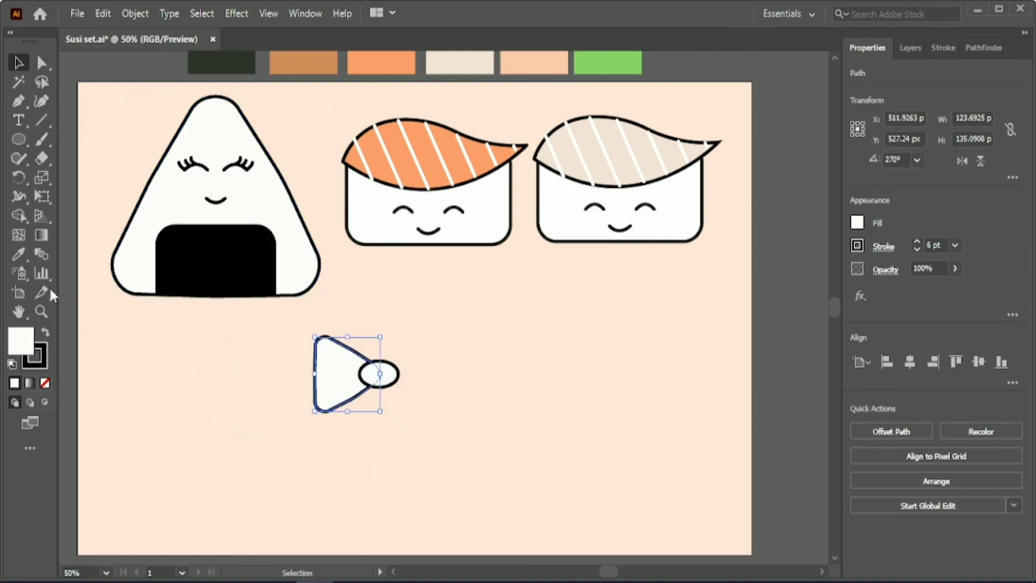
left_click(518, 59)
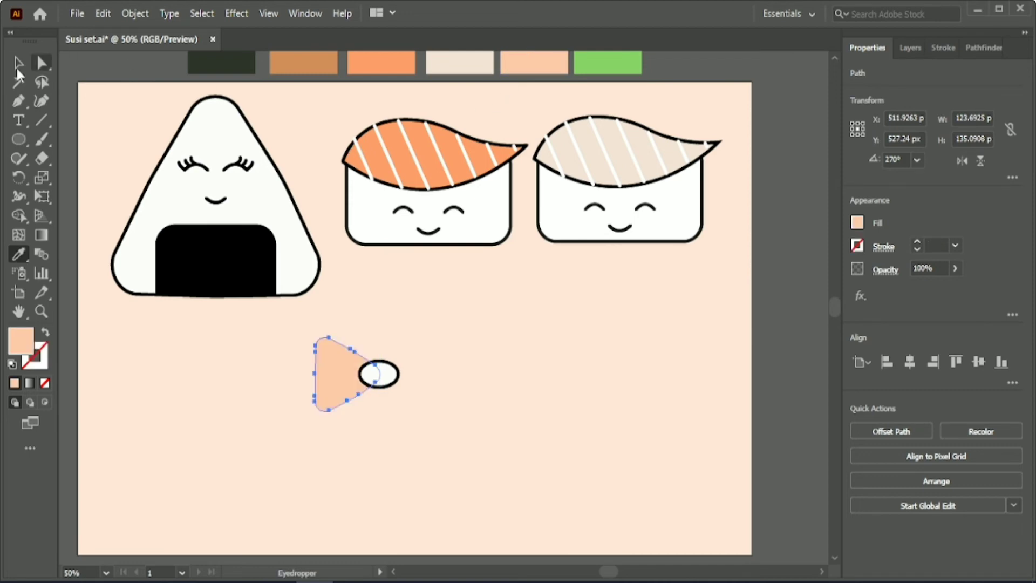
left_click(17, 66)
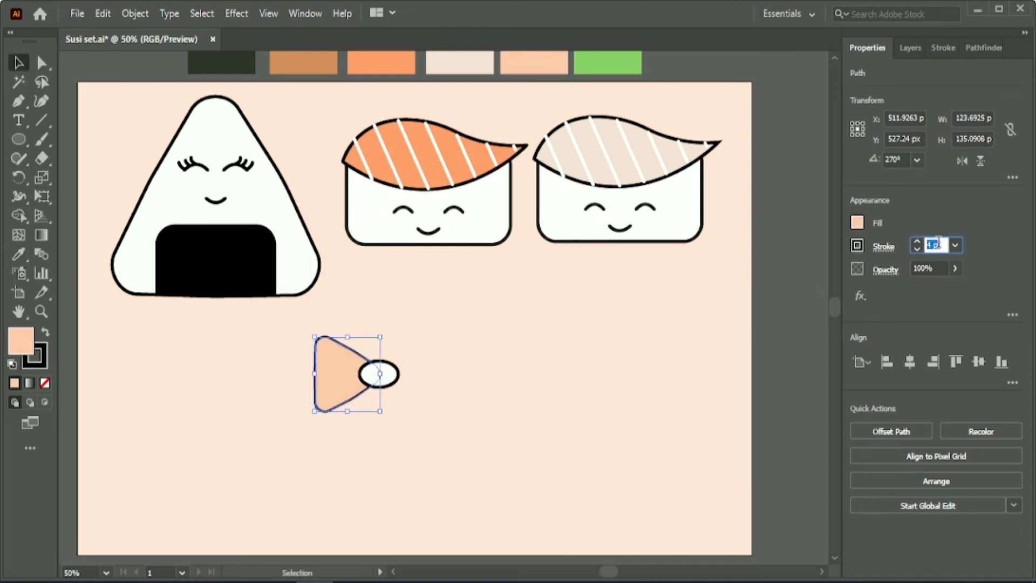
left_click(478, 396)
Add a reflected copy of the wing on the other side of the oval.
left_click(330, 380)
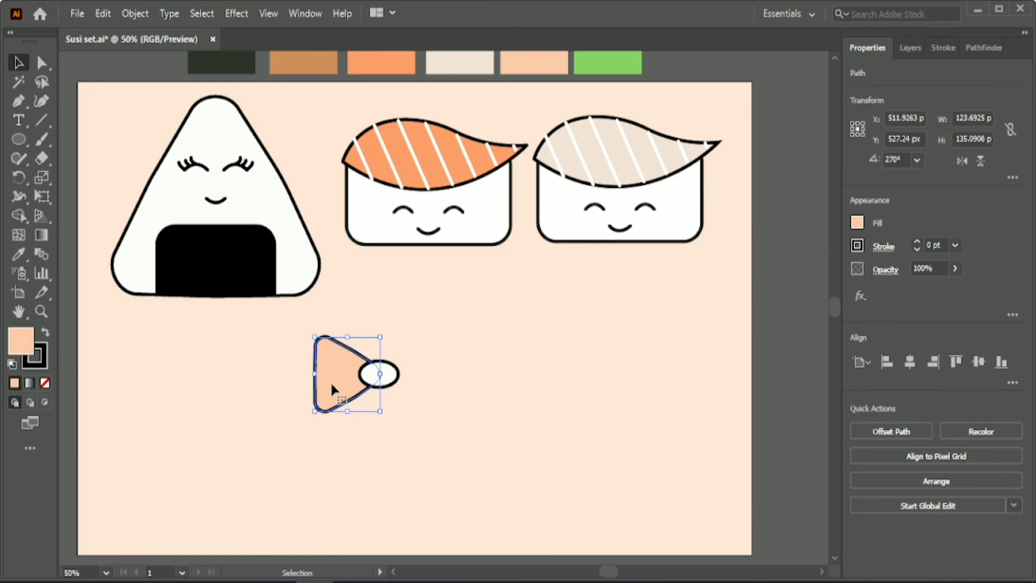
left_click_drag(331, 381, 453, 393)
right_click(453, 393)
mouse_move(500, 481)
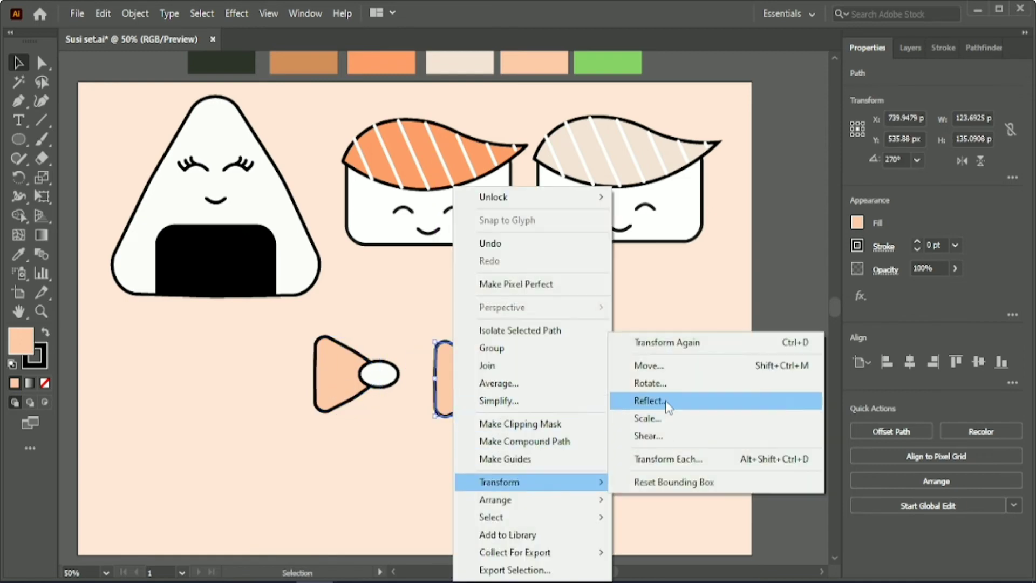
left_click(696, 396)
left_click(917, 423)
mouse_move(477, 372)
left_mouse_down()
mouse_move(402, 369)
mouse_move(435, 354)
left_mouse_up()
left_click(343, 342)
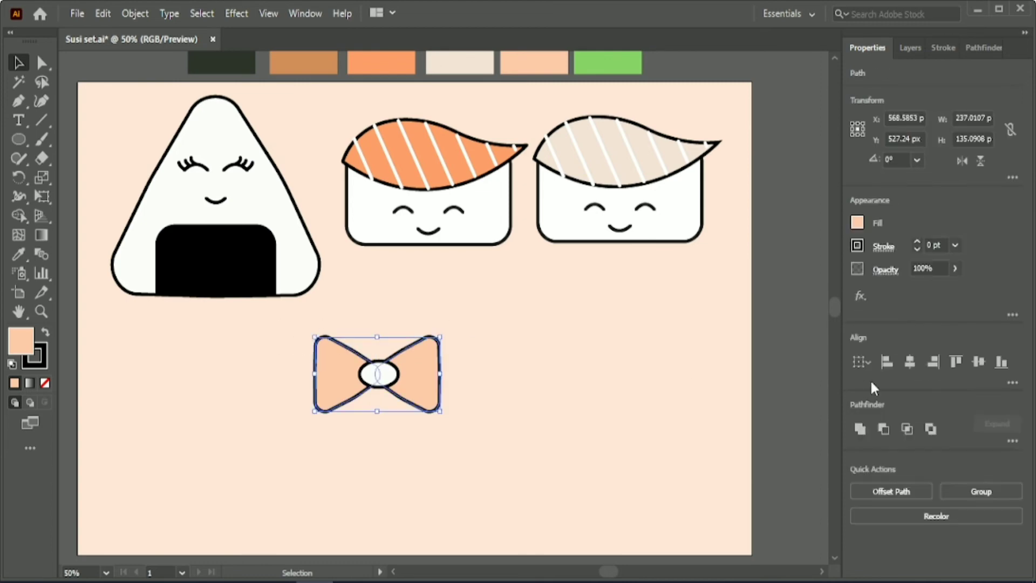
Widen the bow's centre oval knot to the left.
left_click(370, 426)
left_click(377, 374)
left_click_drag(358, 373, 347, 375)
left_click(366, 343)
Group both wings and the knot into a single bow object.
left_click(330, 350)
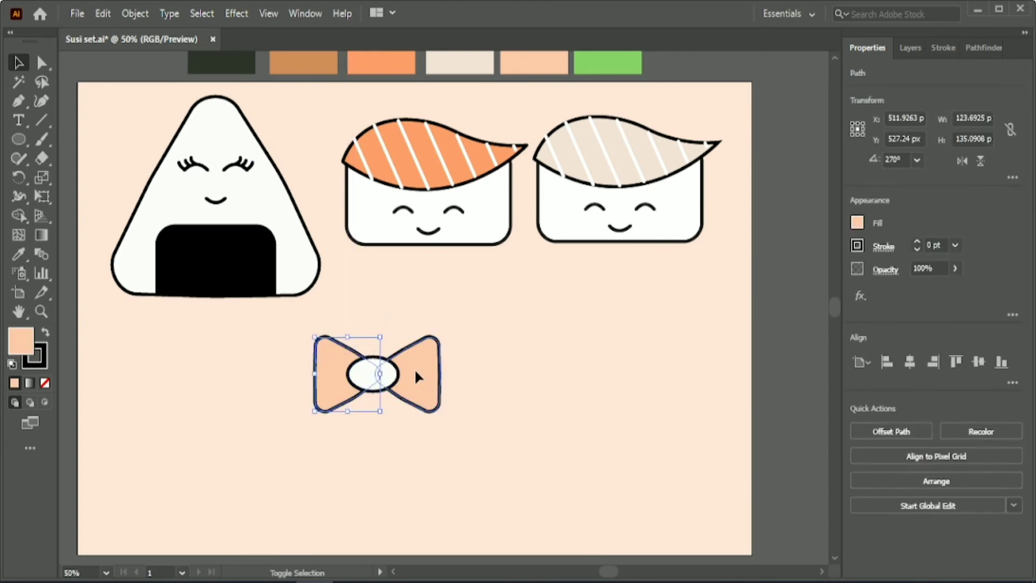
left_click_drag(291, 382, 440, 418)
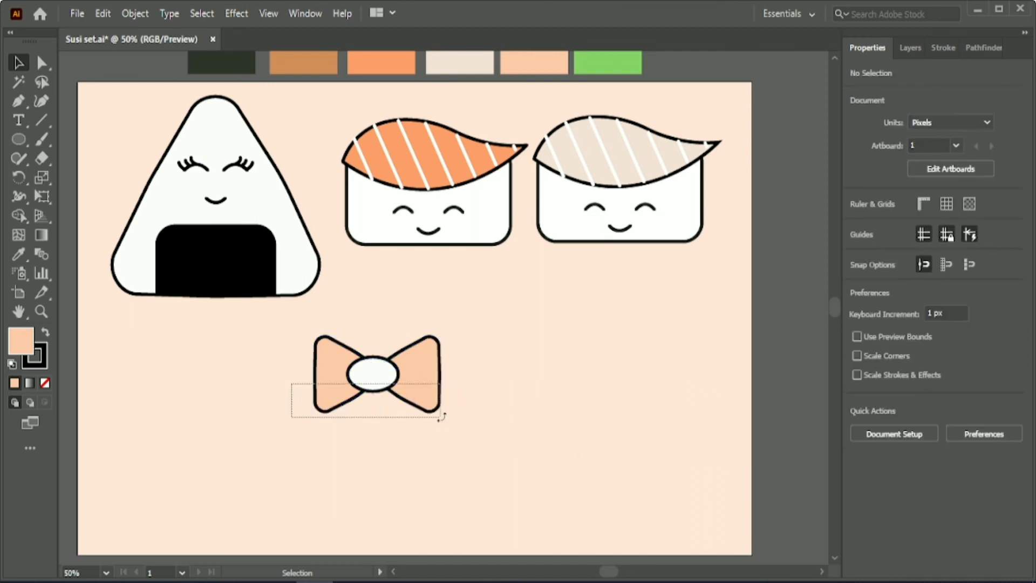
key("ctrl+g")
left_click(382, 464)
scroll(379, 456, "up", 2)
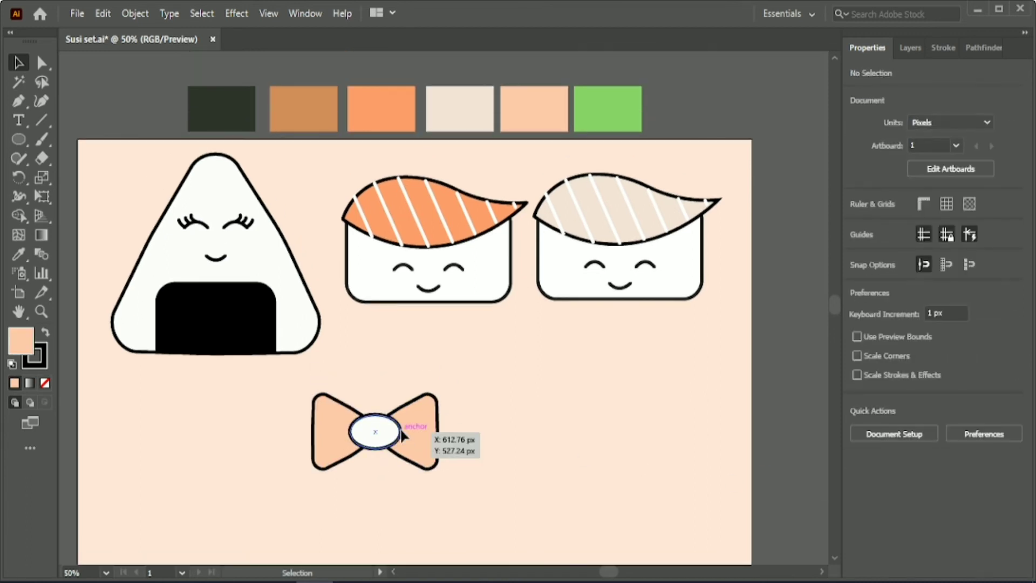
left_click(382, 426)
left_click(468, 461)
left_click_drag(467, 461, 302, 385)
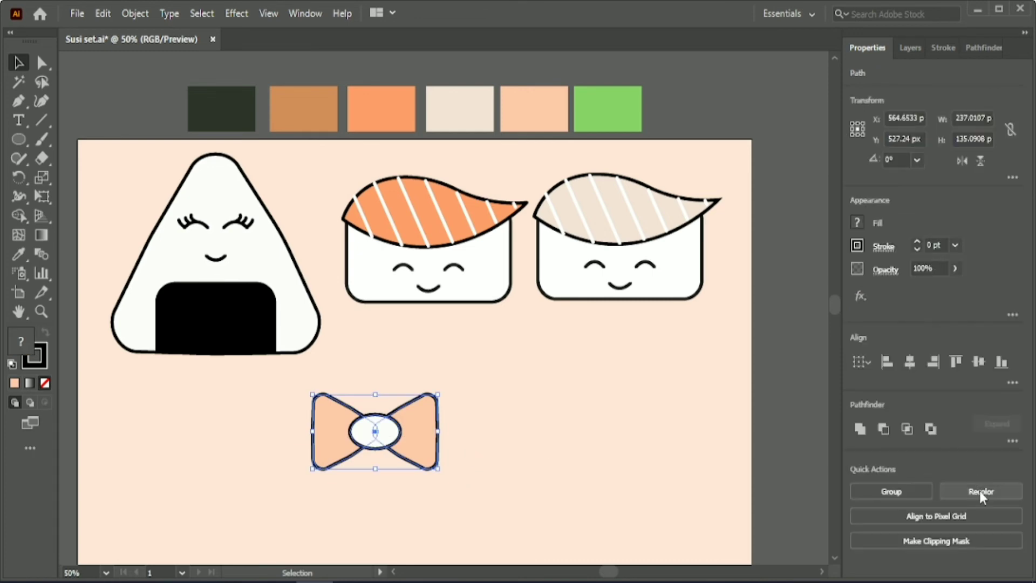
key("ctrl+g")
Shrink the bow, tilt it clockwise and set it on the onigiri's head.
mouse_move(437, 470)
left_mouse_down()
mouse_move(414, 452)
mouse_move(381, 492)
left_mouse_up()
left_click_drag(375, 454, 267, 219)
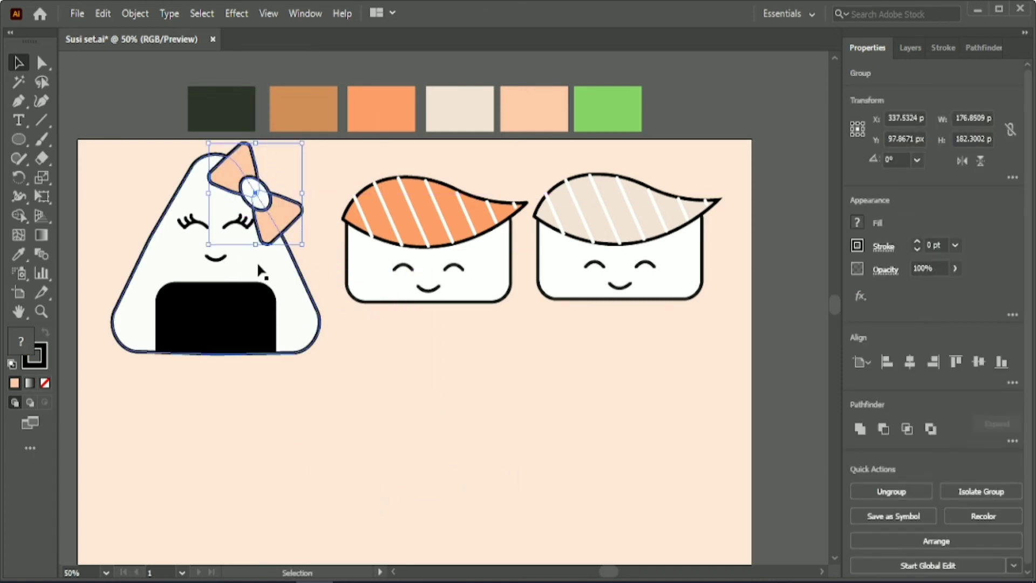
key("ctrl+plus")
left_click_drag(321, 342, 281, 295)
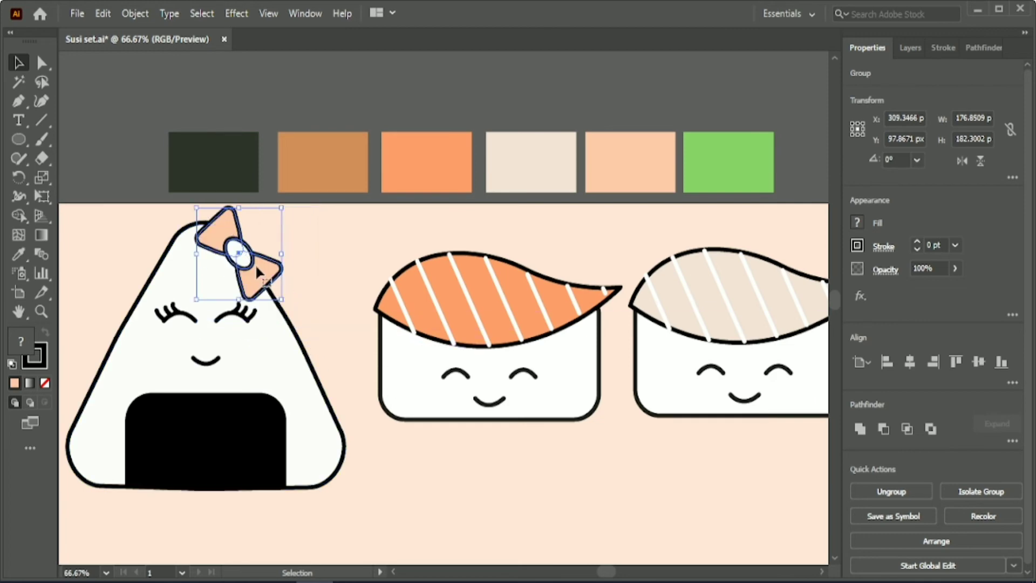
left_click_drag(254, 255, 276, 272)
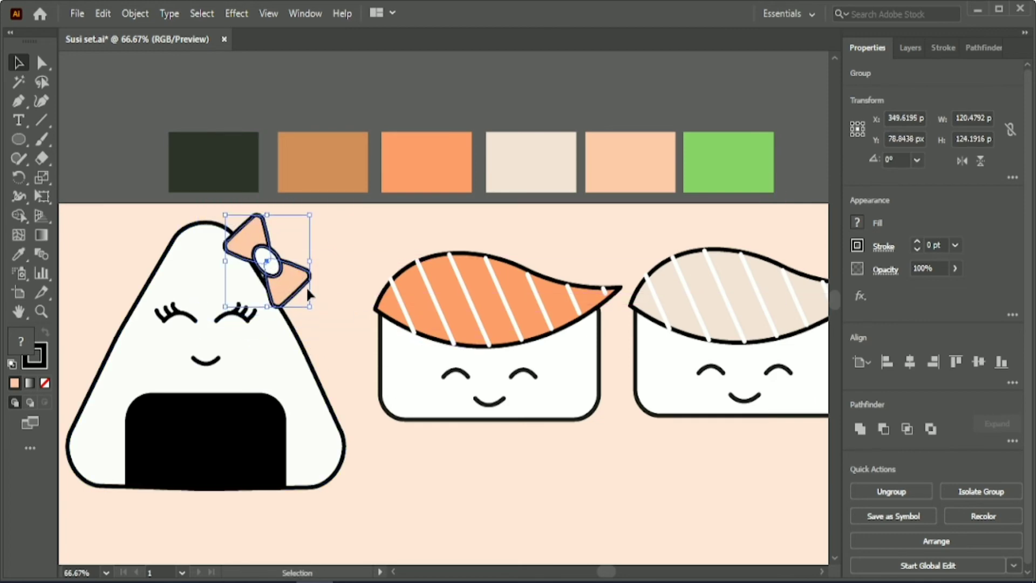
left_click(346, 250)
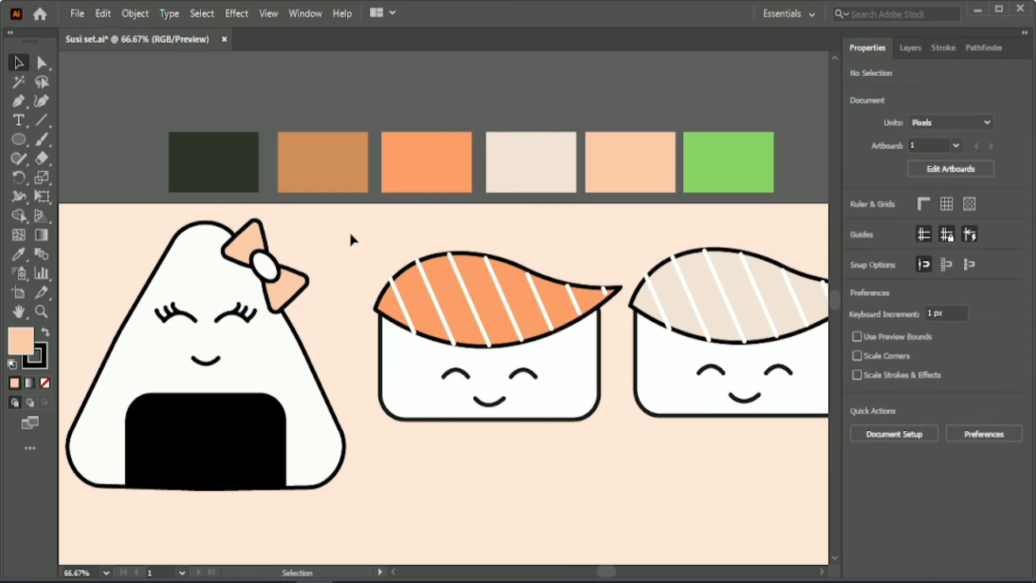
scroll(348, 231, "down", 1)
scroll(350, 235, "down", 4)
scroll(360, 402, "up", 1)
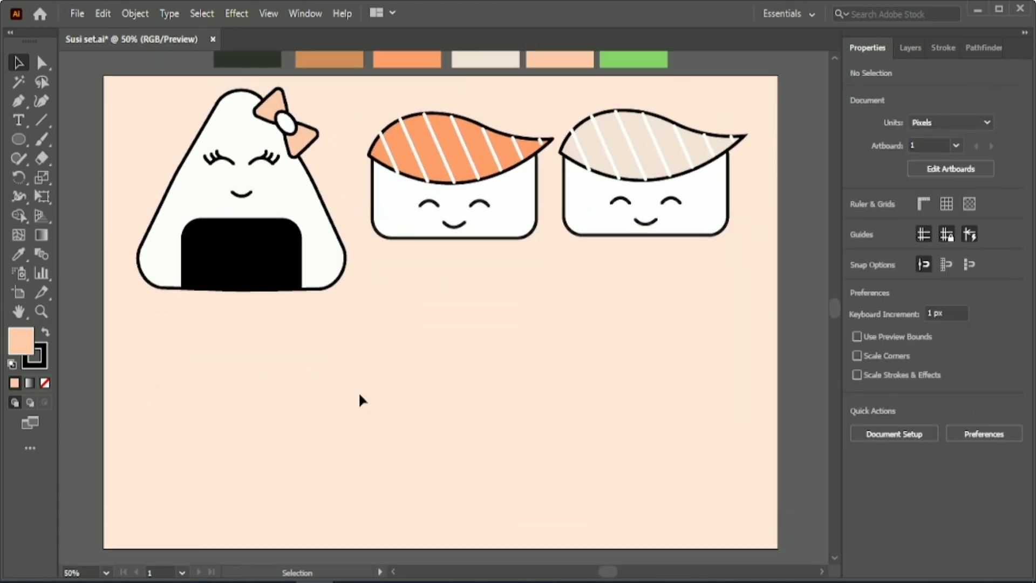
Draw a long thin brown bar below the food with a thickened black outline.
left_click_drag(294, 359, 211, 116)
left_click(410, 375)
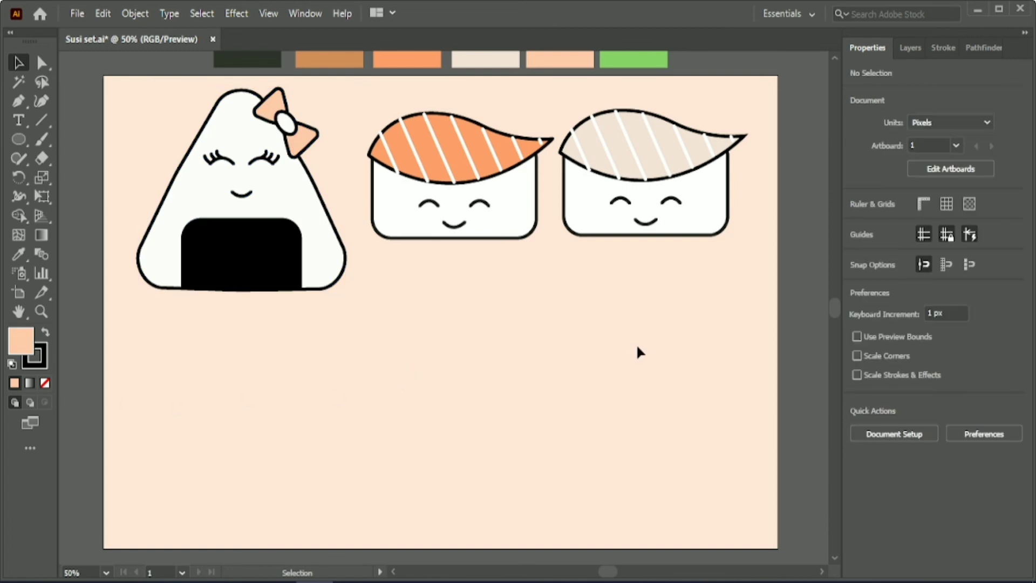
left_click_drag(29, 140, 81, 137)
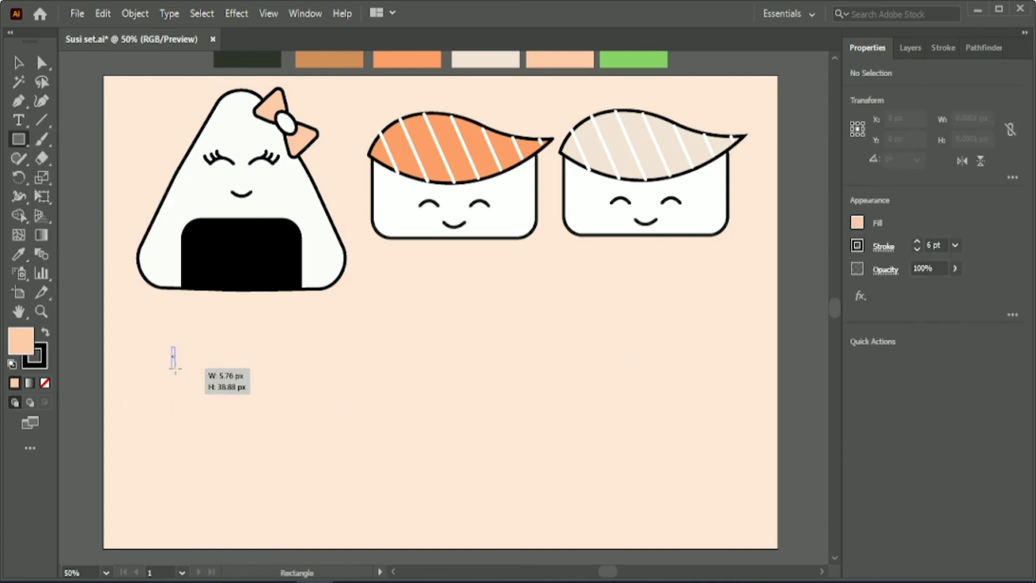
left_click_drag(175, 369, 719, 369)
left_click(313, 65)
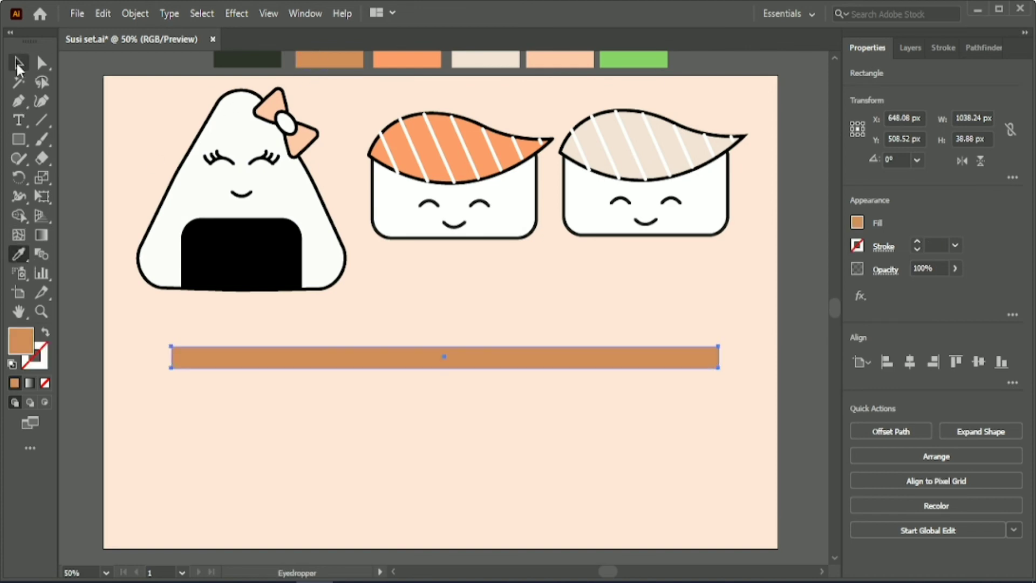
left_click(936, 245)
key("Up")
key("Up")
key("Up")
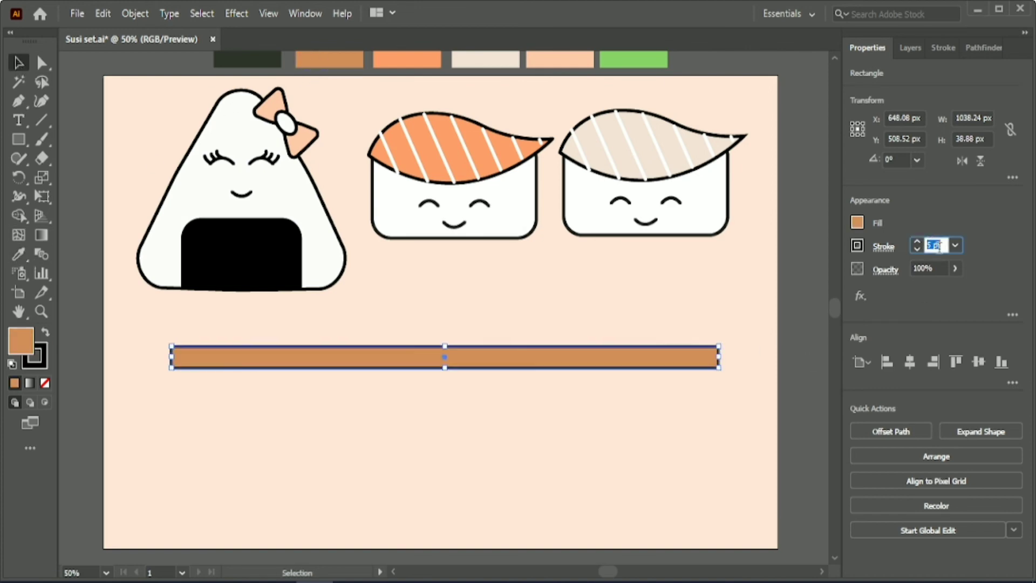
key("Up")
key("Up")
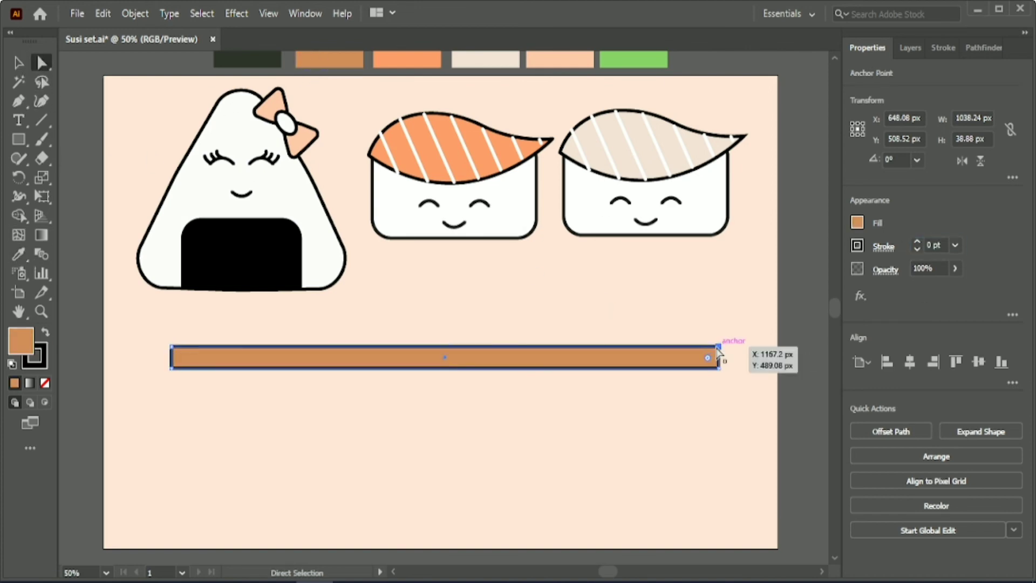
Taper the bar's right end into a point and lengthen it to the left.
left_click_drag(718, 348, 720, 372)
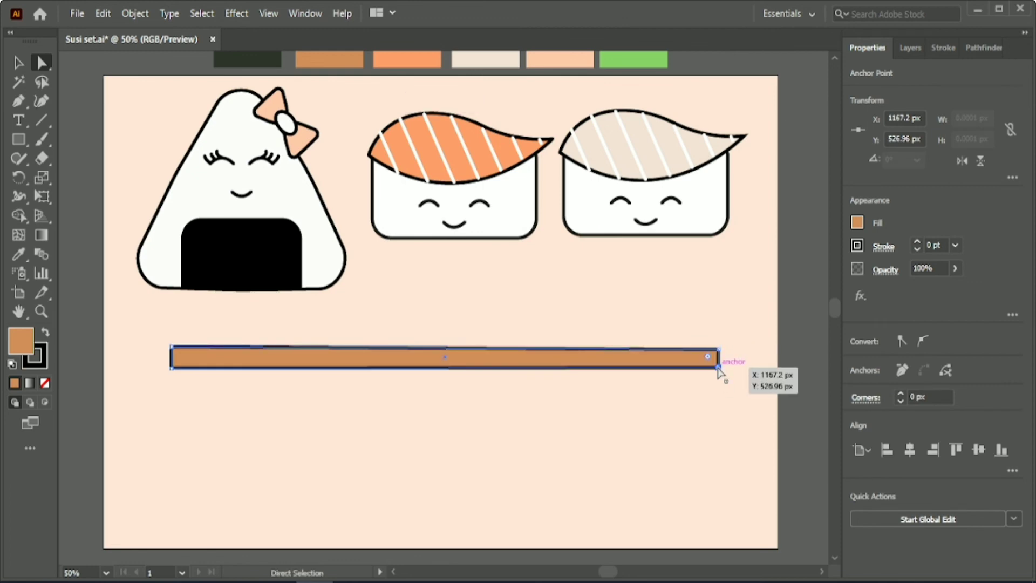
left_click_drag(718, 370, 716, 355)
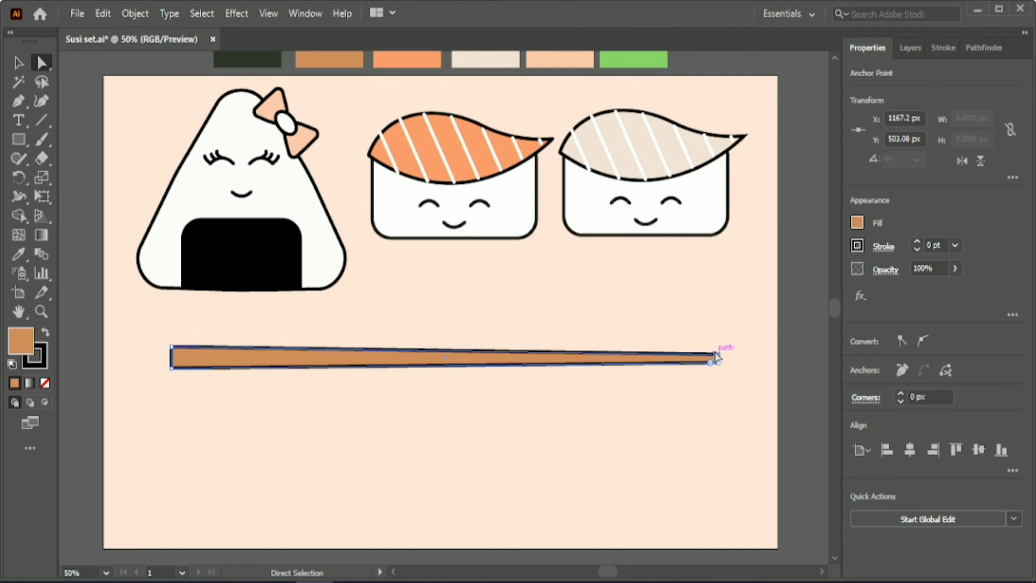
left_click(16, 63)
left_click_drag(171, 357, 97, 357)
Centre the chopstick on the artboard and place a copy just below it.
left_click(665, 369)
left_click(910, 362)
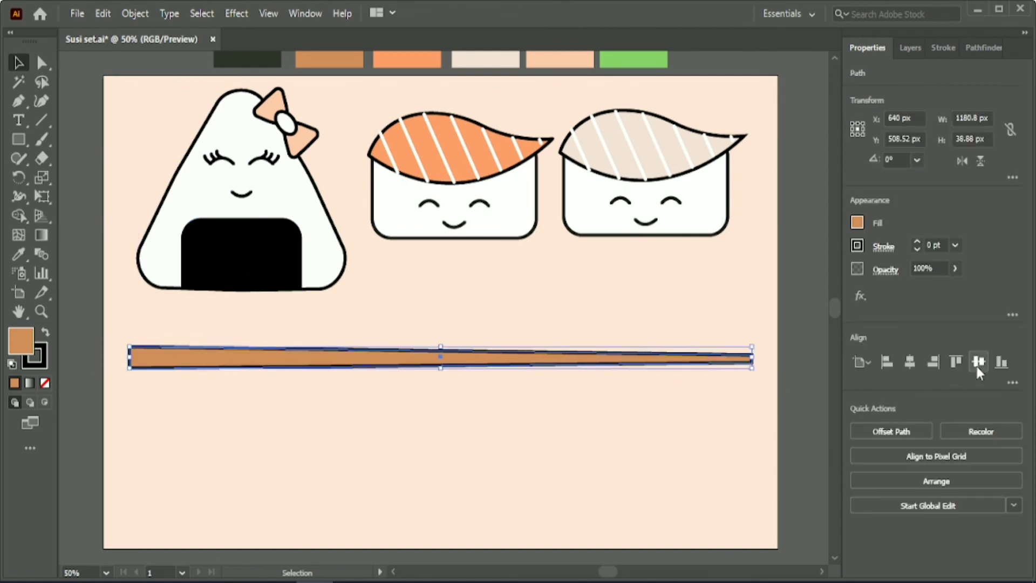
left_click(978, 362)
left_click(567, 388)
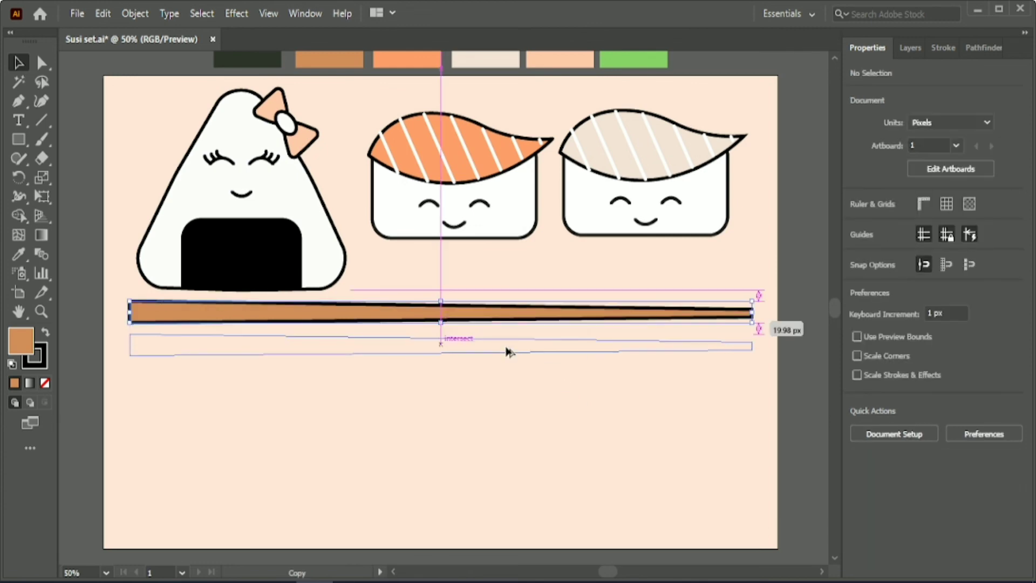
left_click_drag(506, 315, 505, 347)
left_click(494, 401)
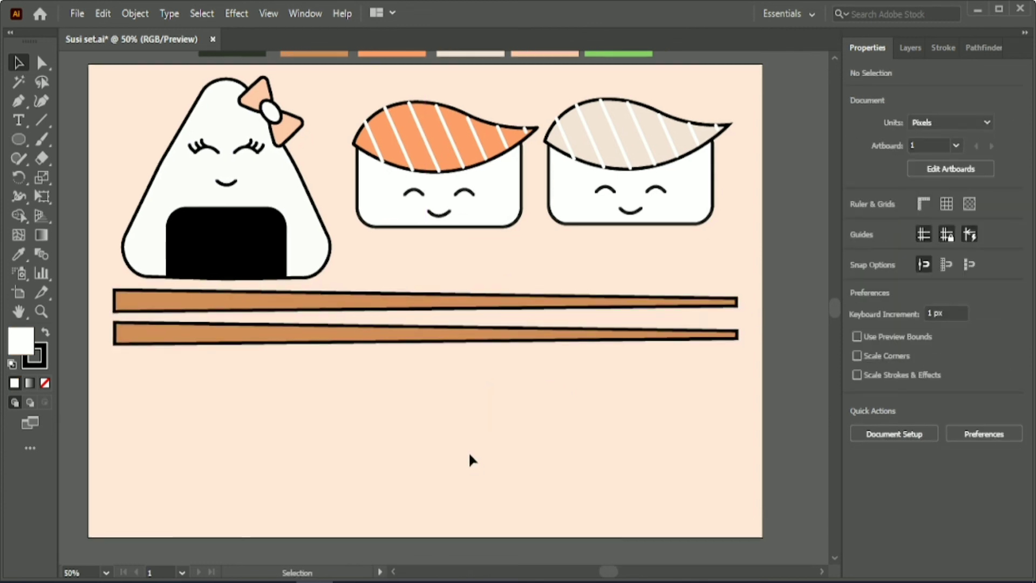
Move the chopsticks to the bottom, the onigiri to top centre, and the nigiri to either side.
mouse_move(431, 370)
left_mouse_down()
mouse_move(430, 302)
mouse_move(438, 489)
left_mouse_up()
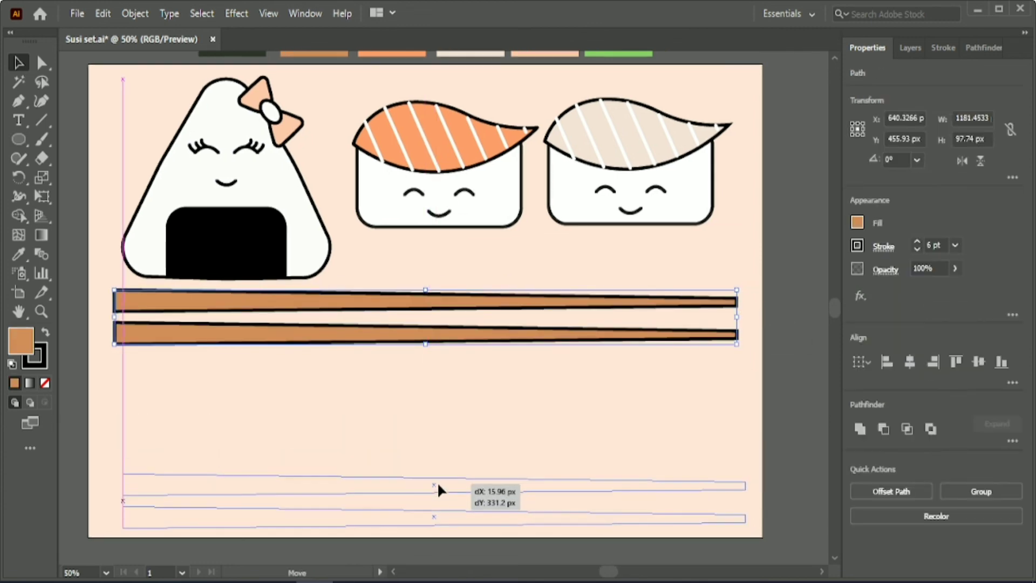
left_click(423, 315)
left_click_drag(253, 225, 245, 333)
left_click_drag(415, 195, 423, 332)
left_click_drag(602, 175, 631, 310)
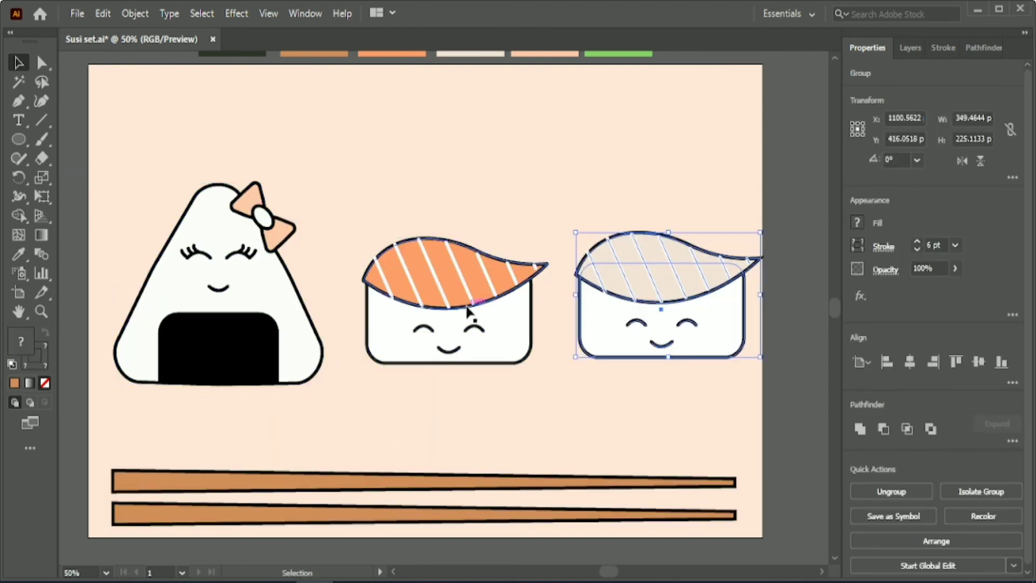
left_click_drag(240, 305, 487, 176)
left_click_drag(478, 334, 278, 358)
left_click_drag(637, 298, 612, 360)
left_click_drag(298, 338, 264, 362)
left_click_drag(446, 196, 418, 238)
Bottom-align the salmon and pale nigiri and raise the chopsticks slightly.
left_click(216, 388)
left_click(637, 378, "shift")
left_click(999, 362)
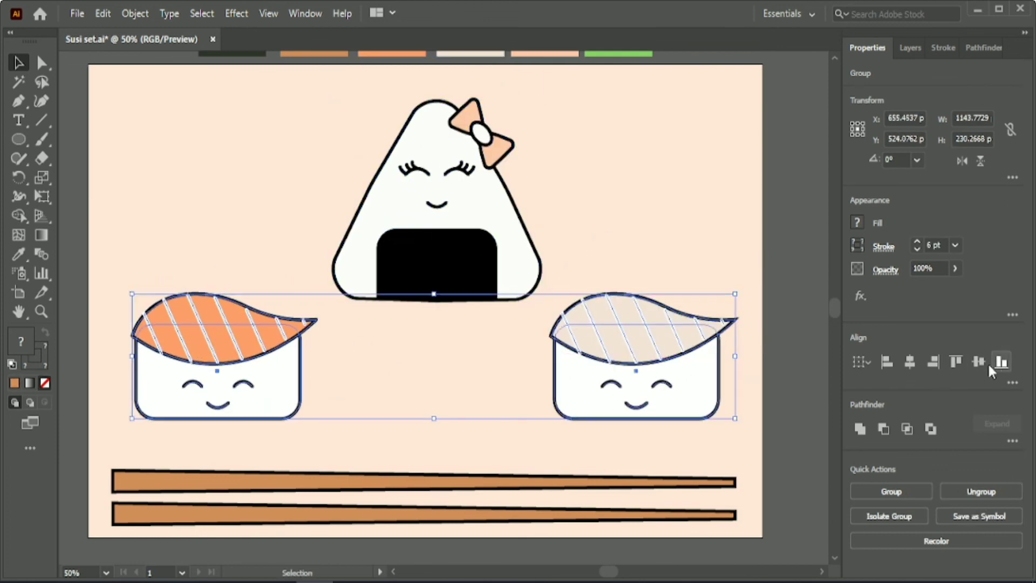
mouse_move(463, 439)
left_mouse_down()
mouse_move(492, 545)
mouse_move(488, 504)
left_mouse_up()
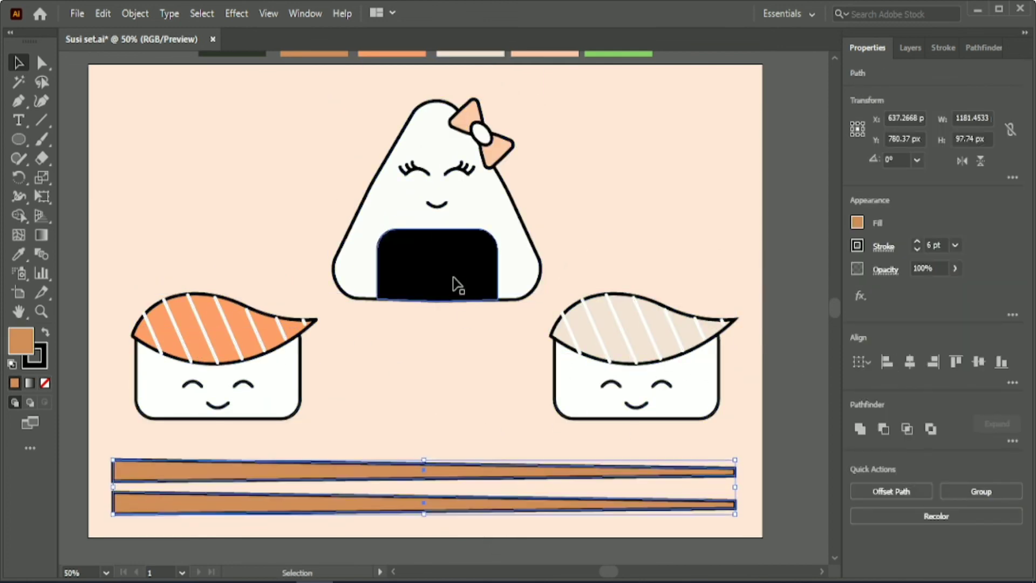
left_click(455, 282)
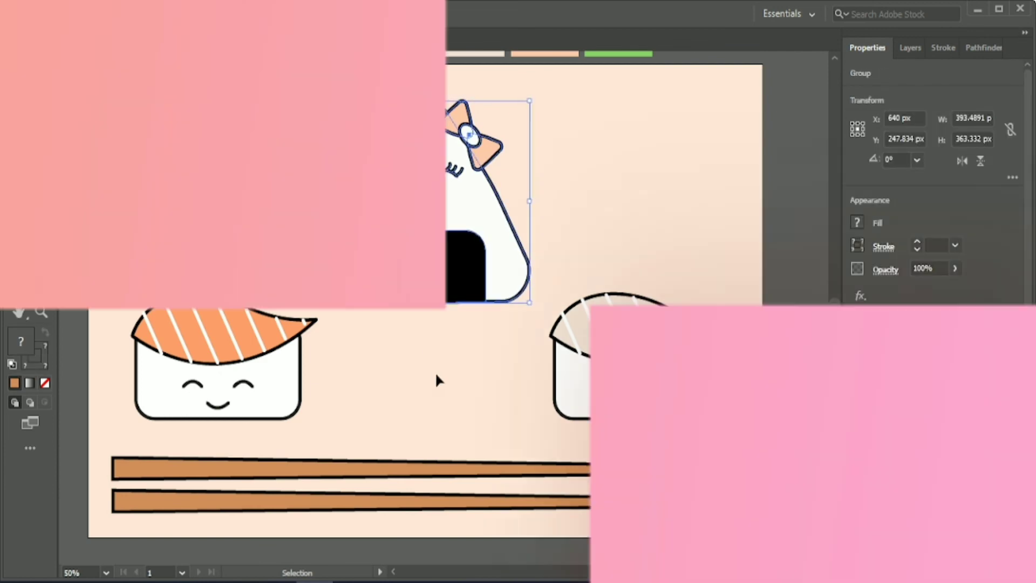